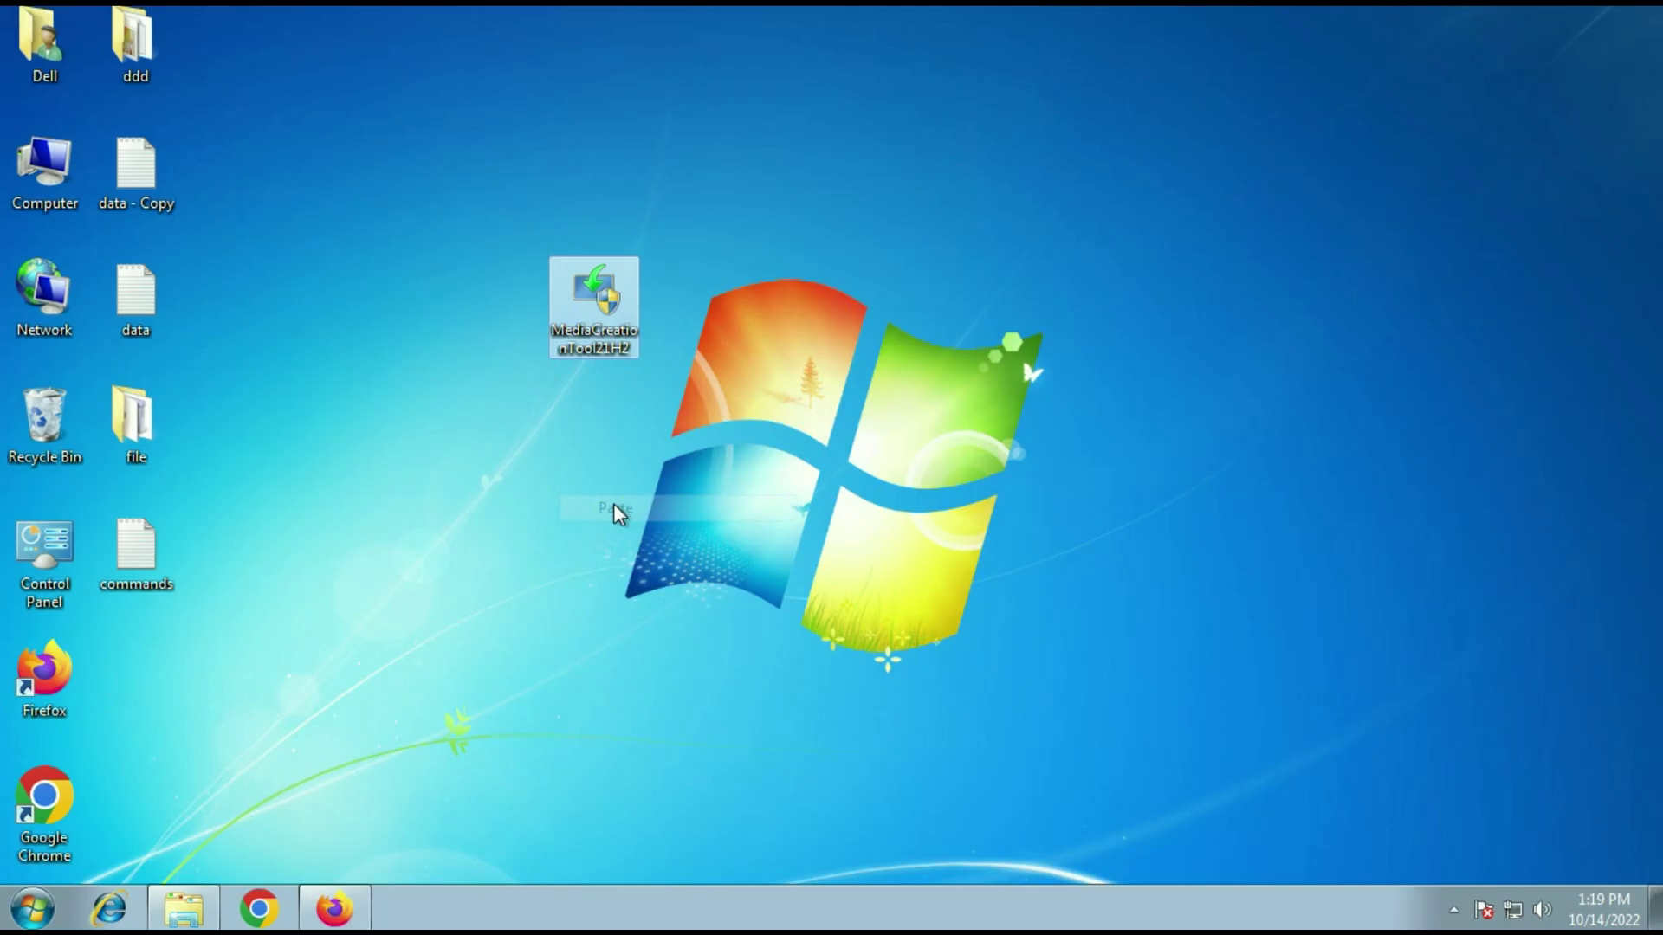
# Run MediaCreationTool21H2 as administrator, then dismiss the 0x80072F8F - 0x20000 error it shows.
pyautogui.moveTo(594, 334); pyautogui.dragTo(320, 334)
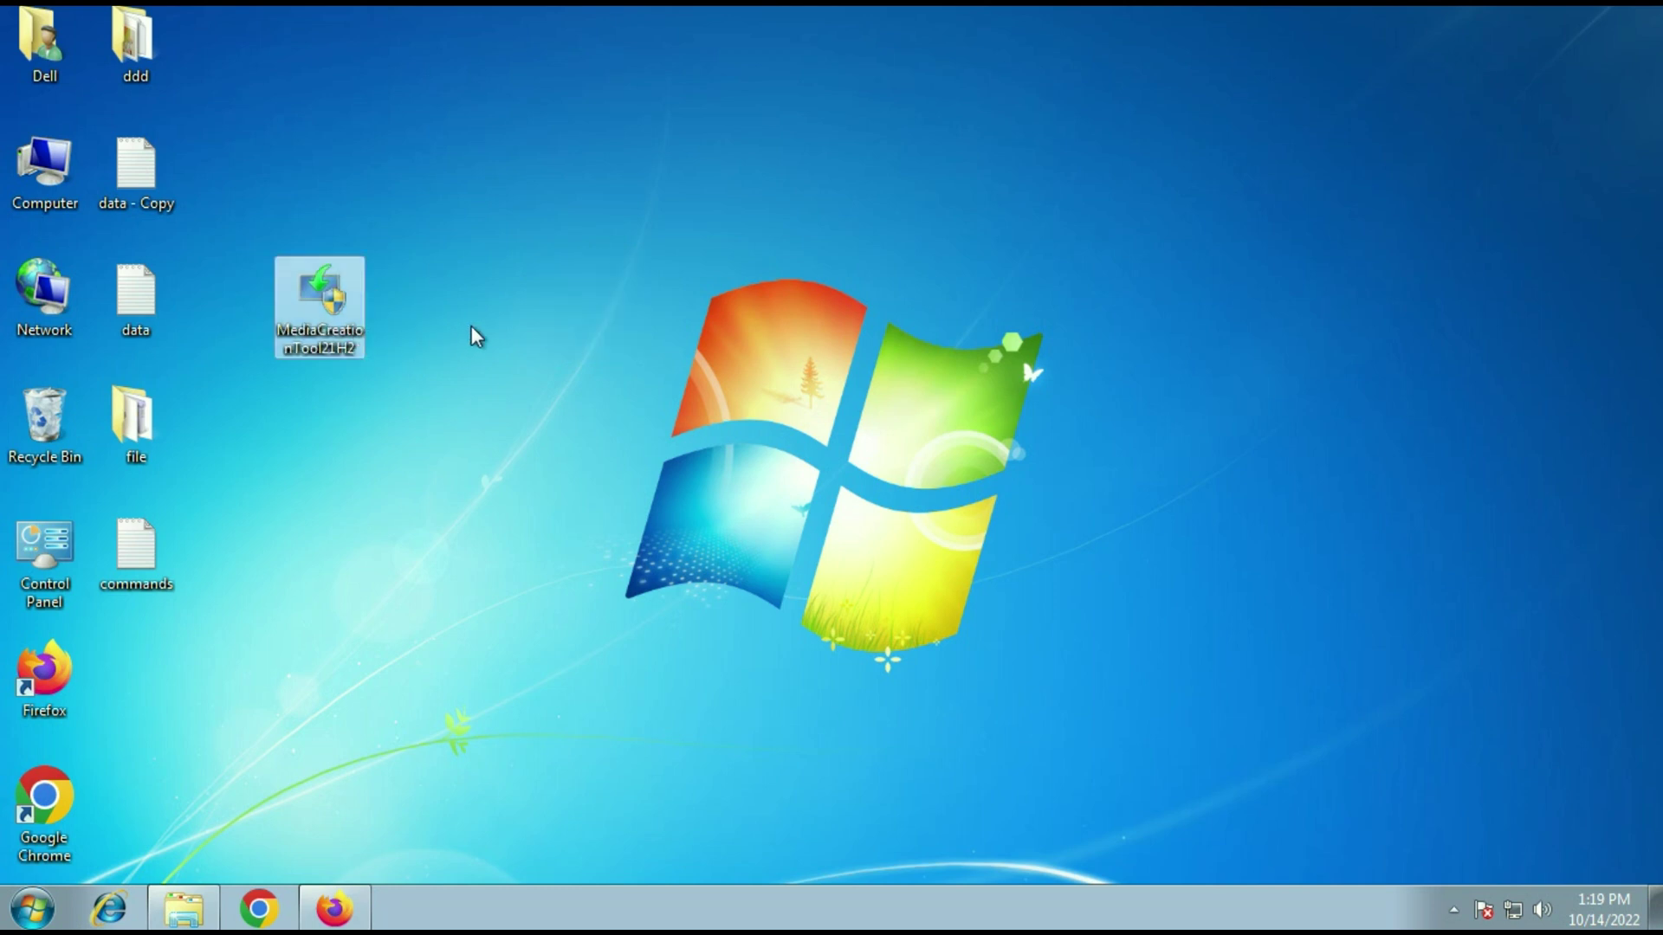
pyautogui.rightClick(312, 300)
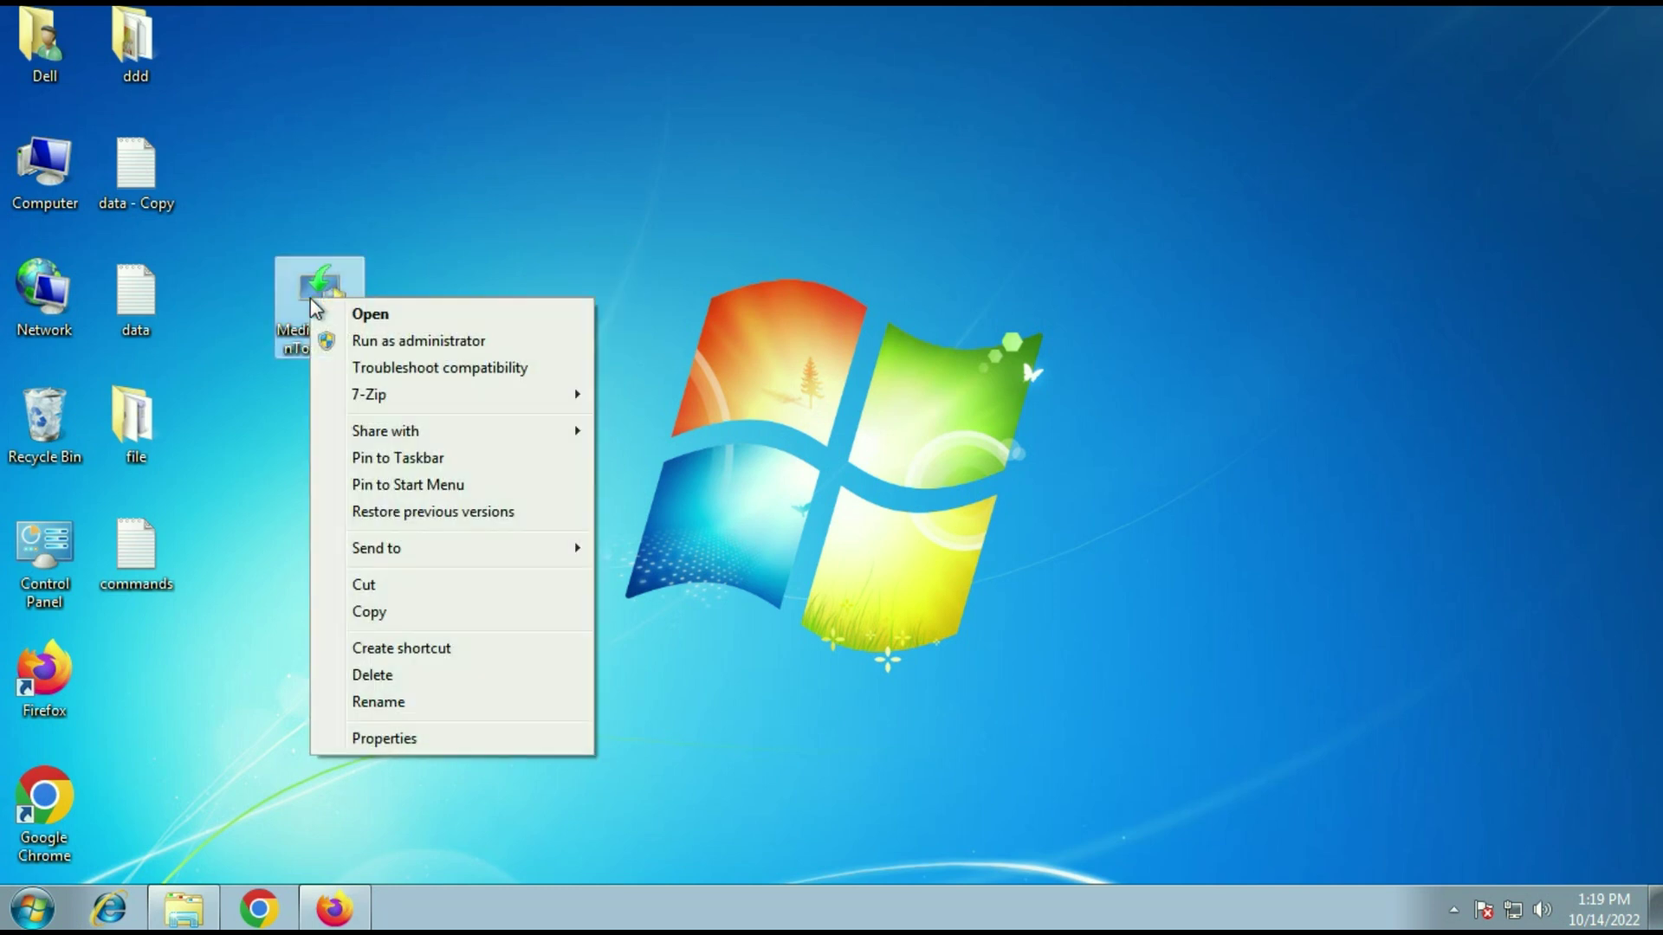
pyautogui.click(398, 342)
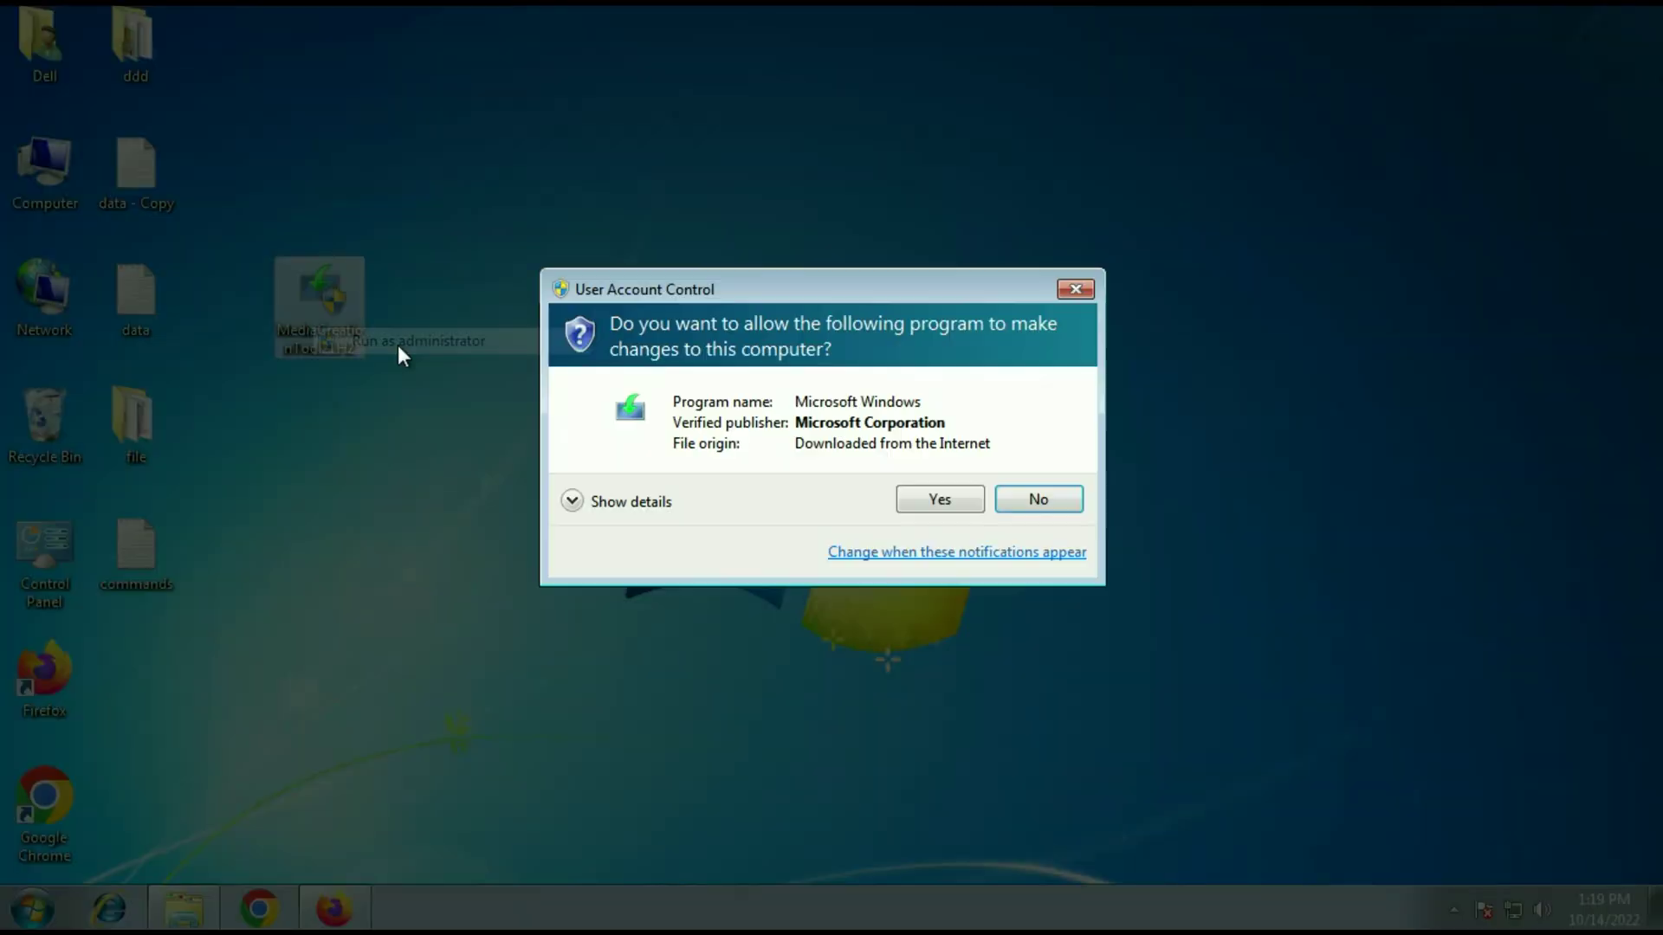
pyautogui.click(942, 506)
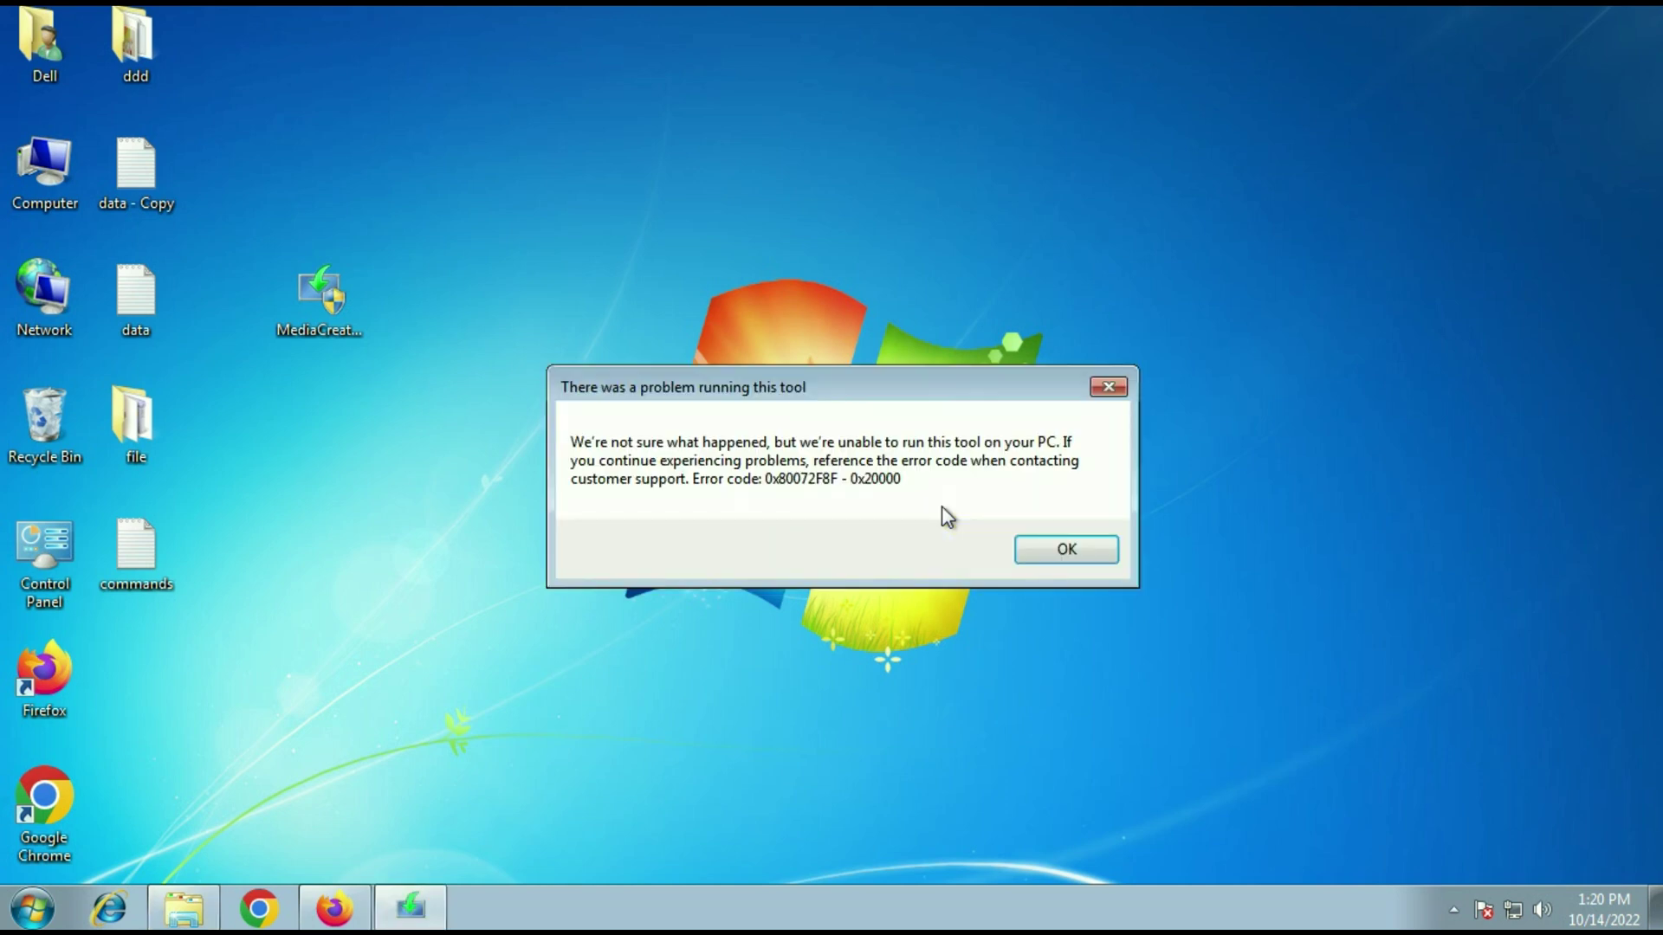
pyautogui.moveTo(874, 381)
pyautogui.mouseDown()
pyautogui.moveTo(764, 390)
pyautogui.moveTo(848, 378)
pyautogui.mouseUp()
pyautogui.doubleClick(305, 330)
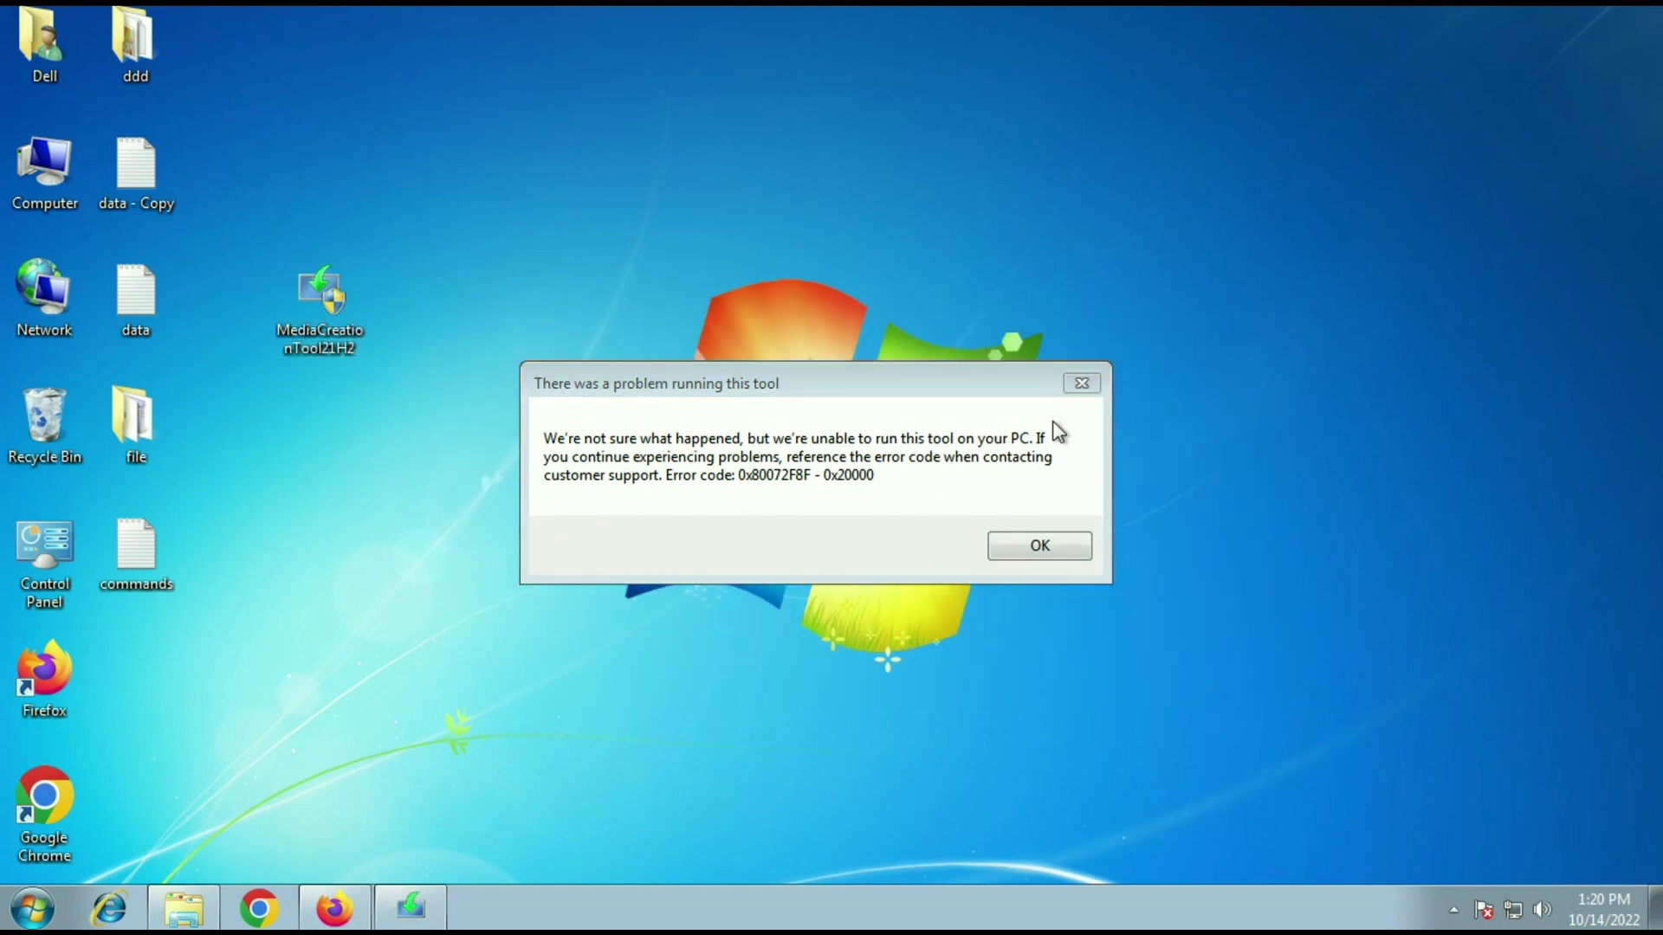
pyautogui.click(1040, 546)
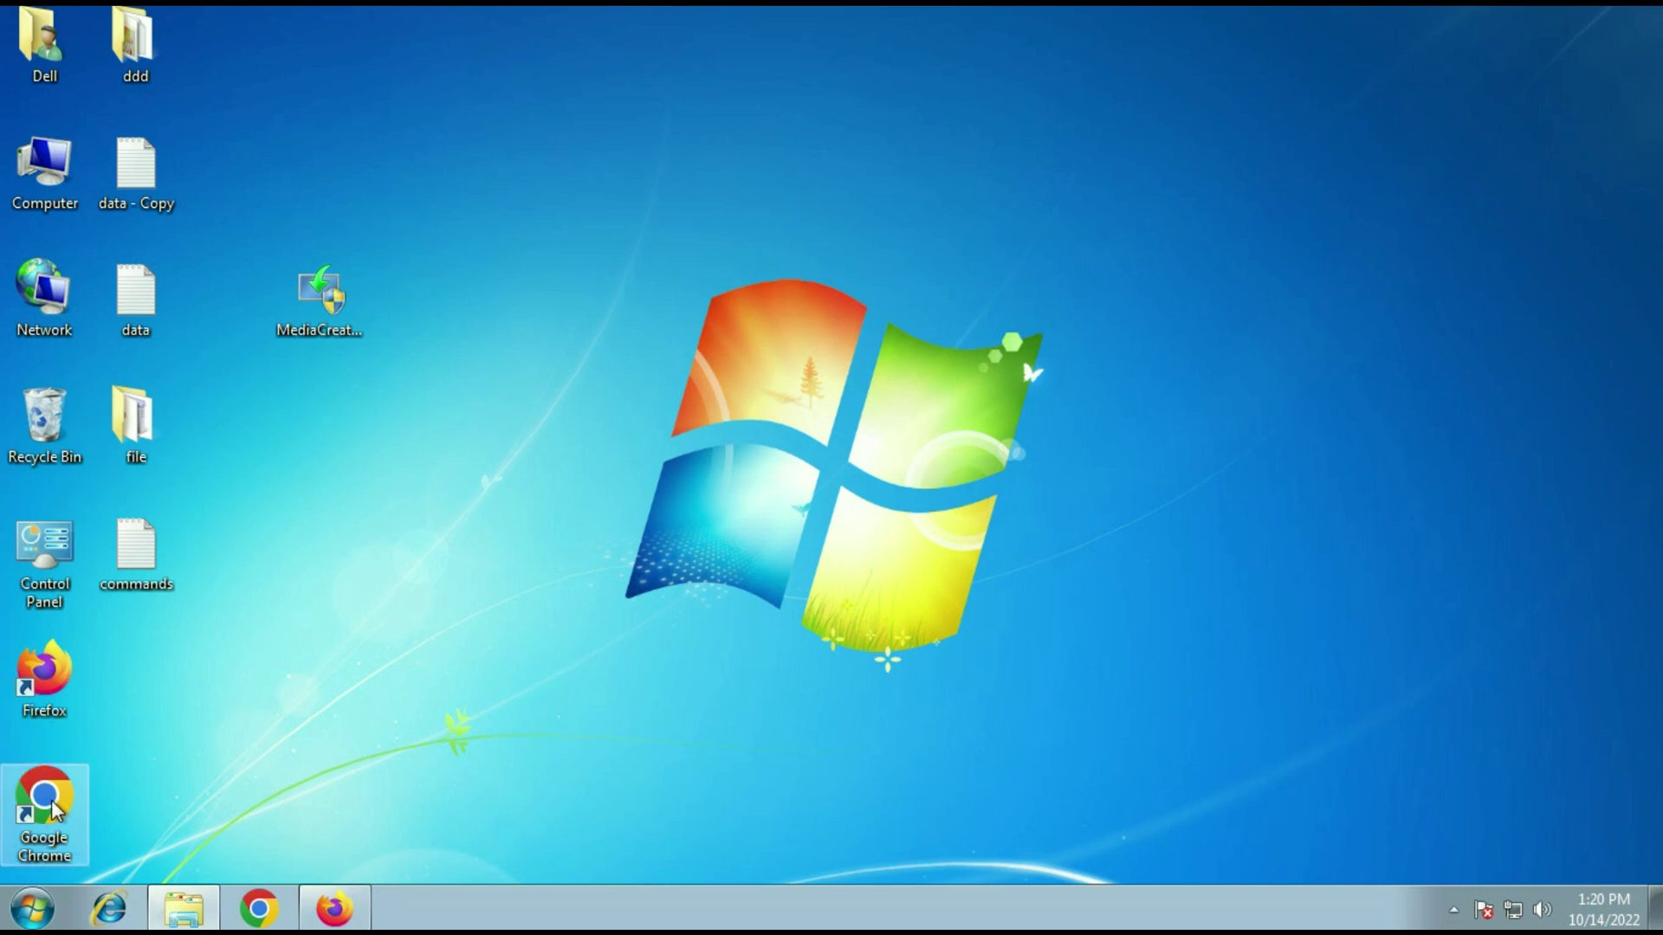
# Open Windows Update from the Control Panel, maximize it, and start a check for updates.
pyautogui.click(29, 914)
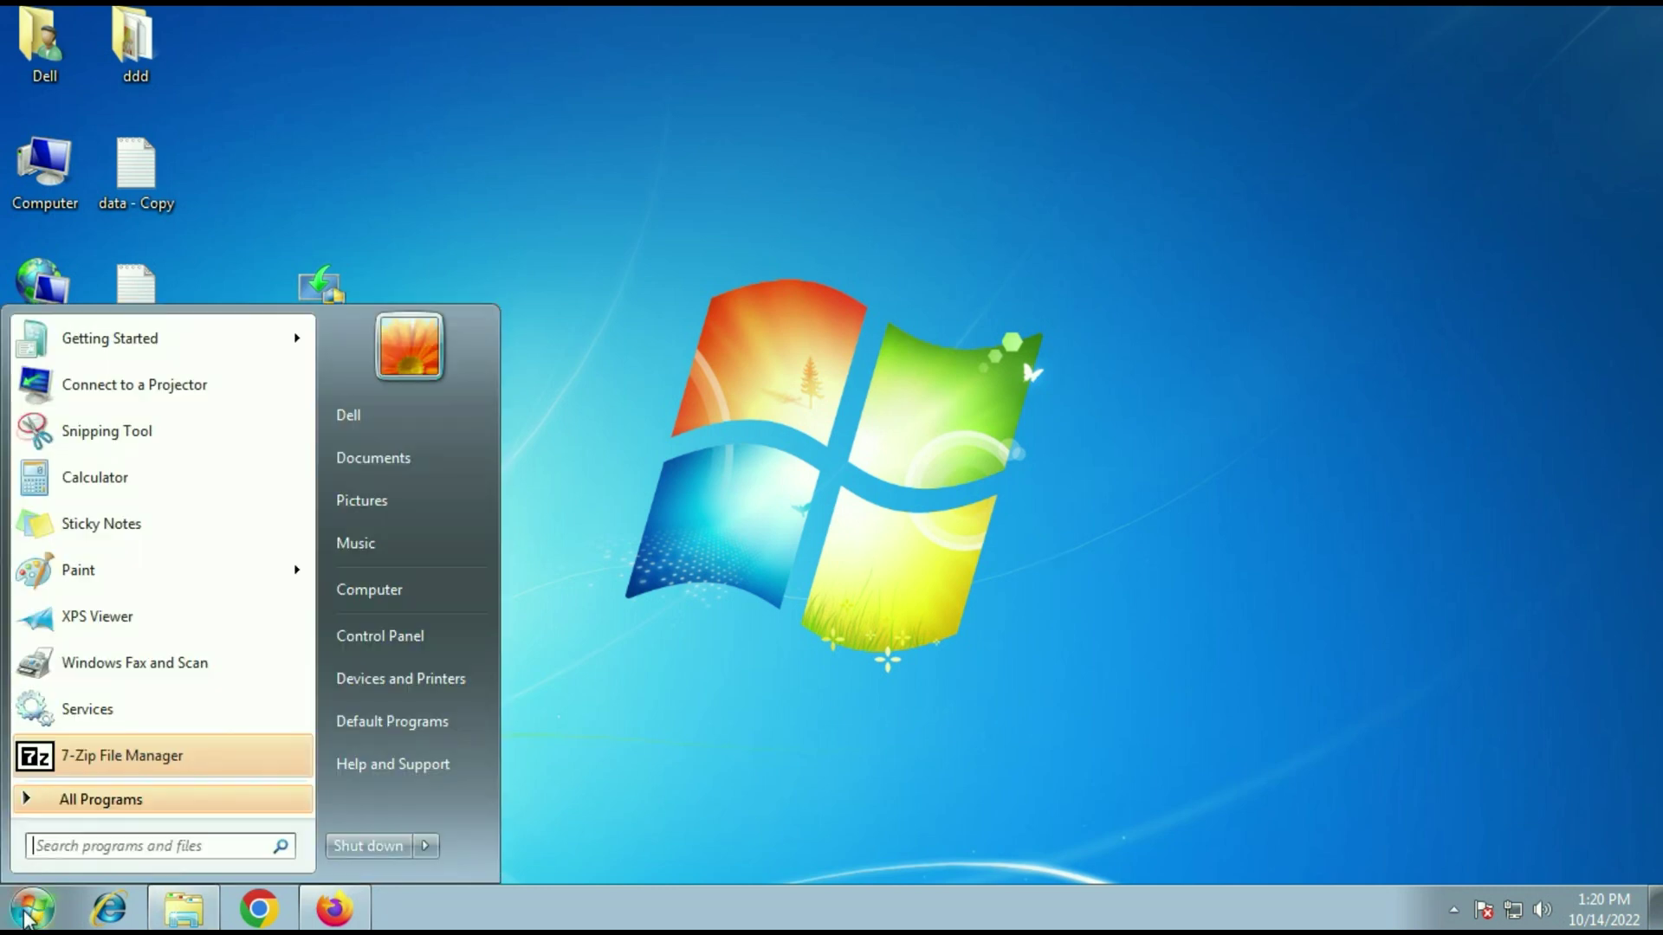
pyautogui.click(429, 635)
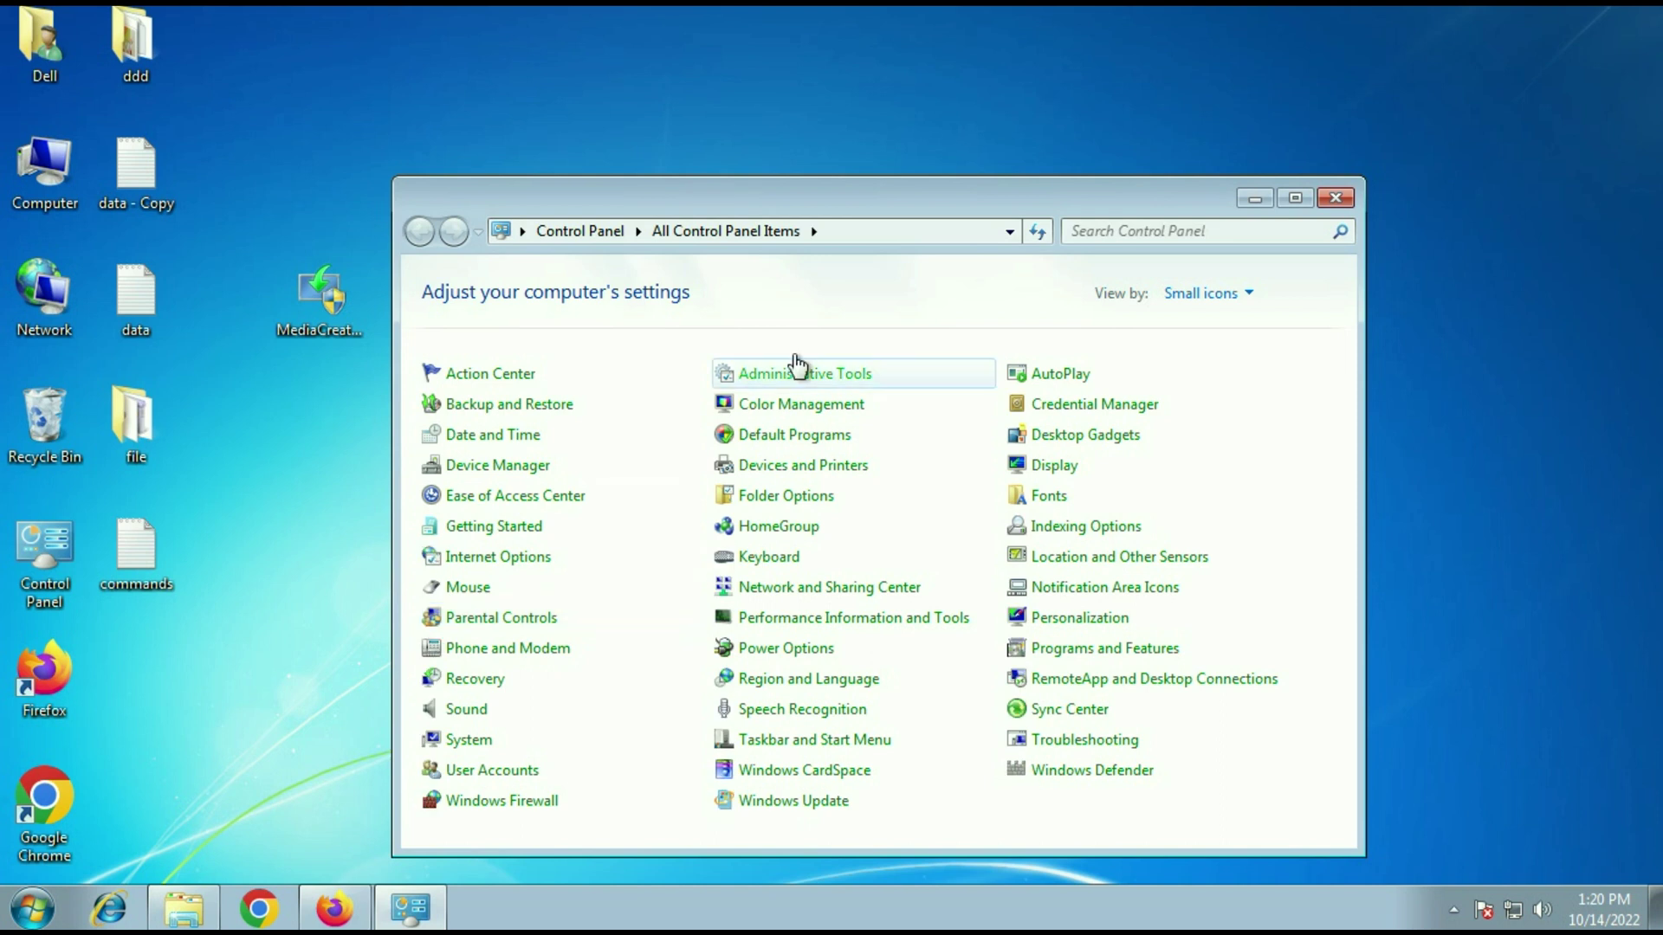
pyautogui.moveTo(920, 210); pyautogui.dragTo(977, 97)
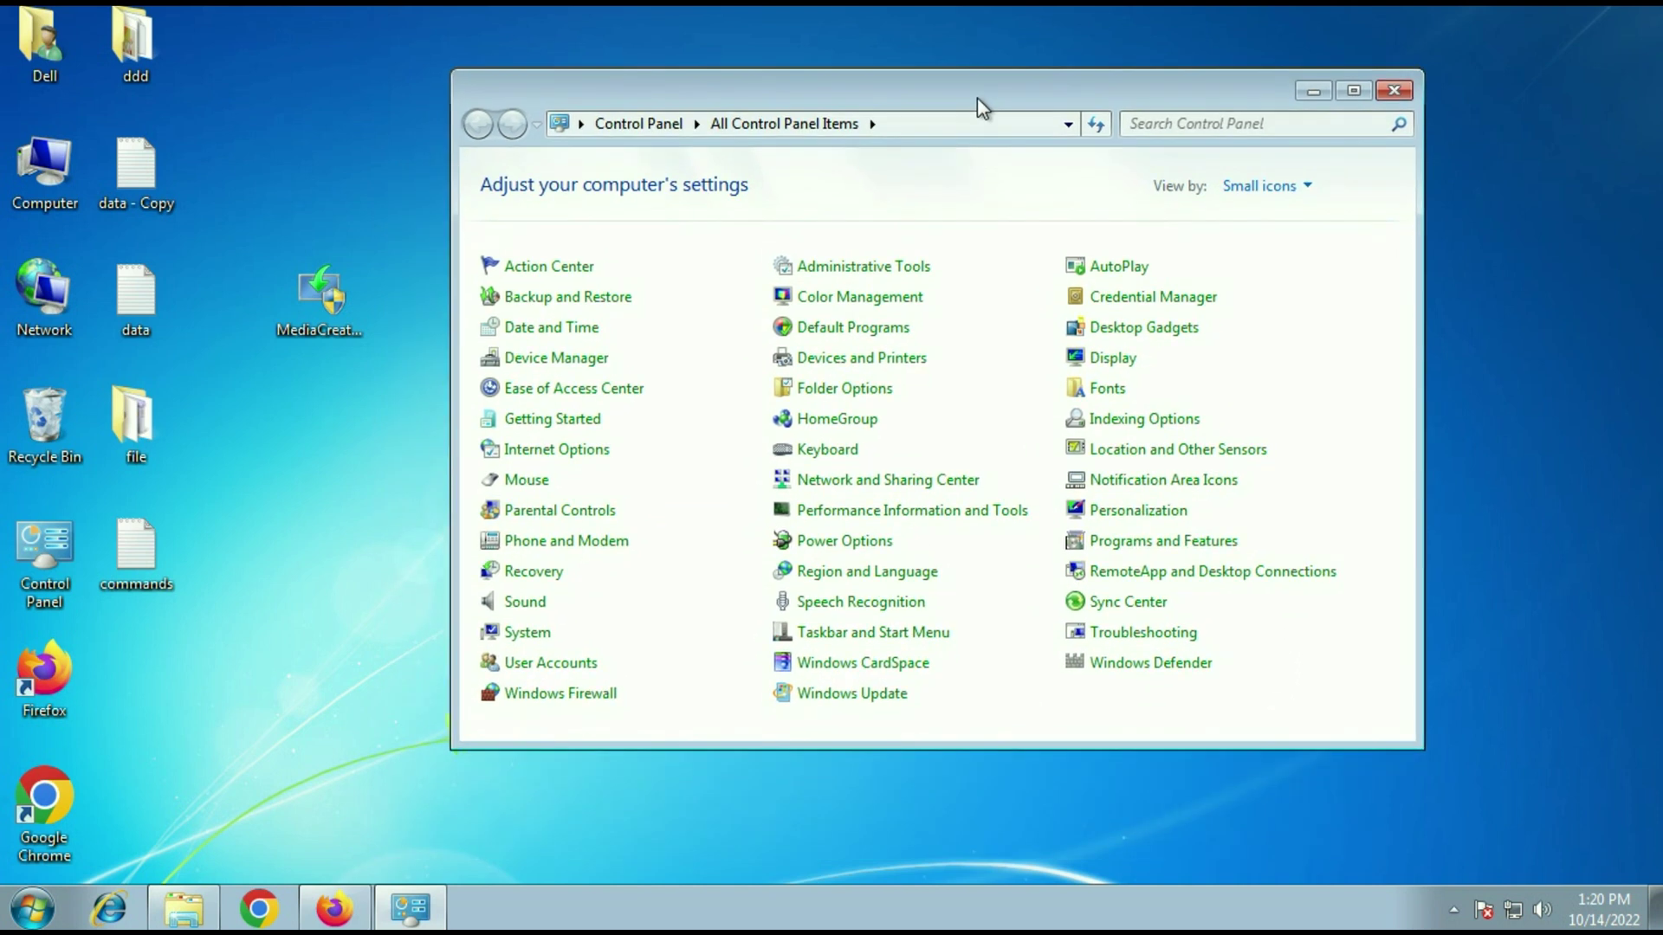
pyautogui.click(852, 696)
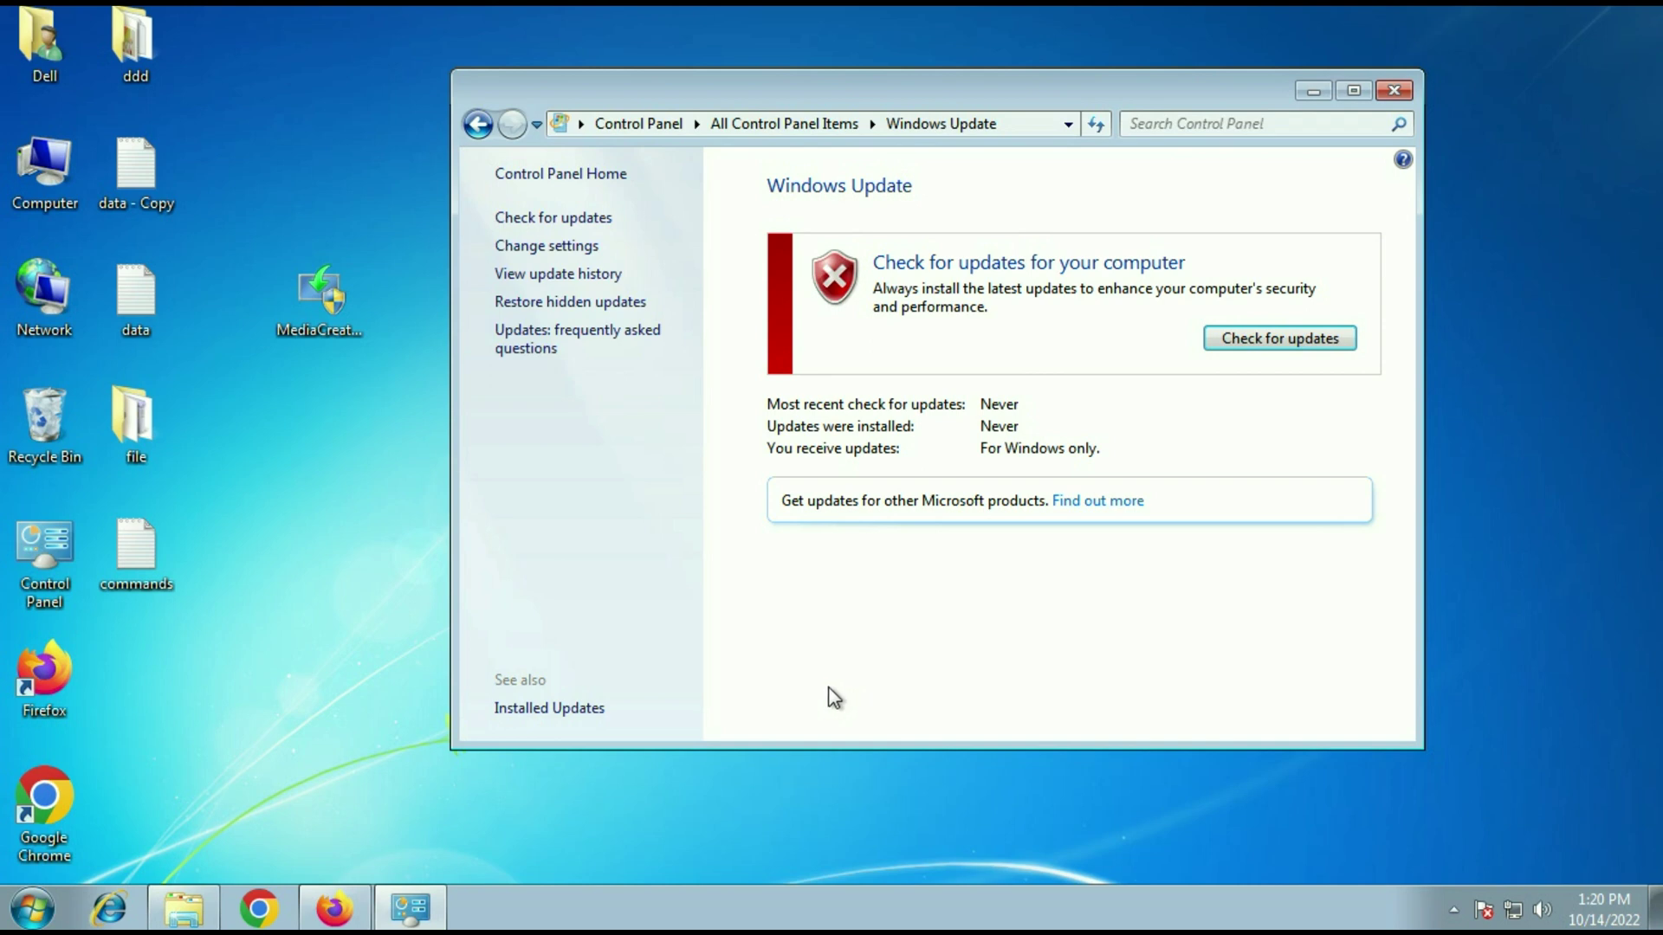
pyautogui.click(1356, 92)
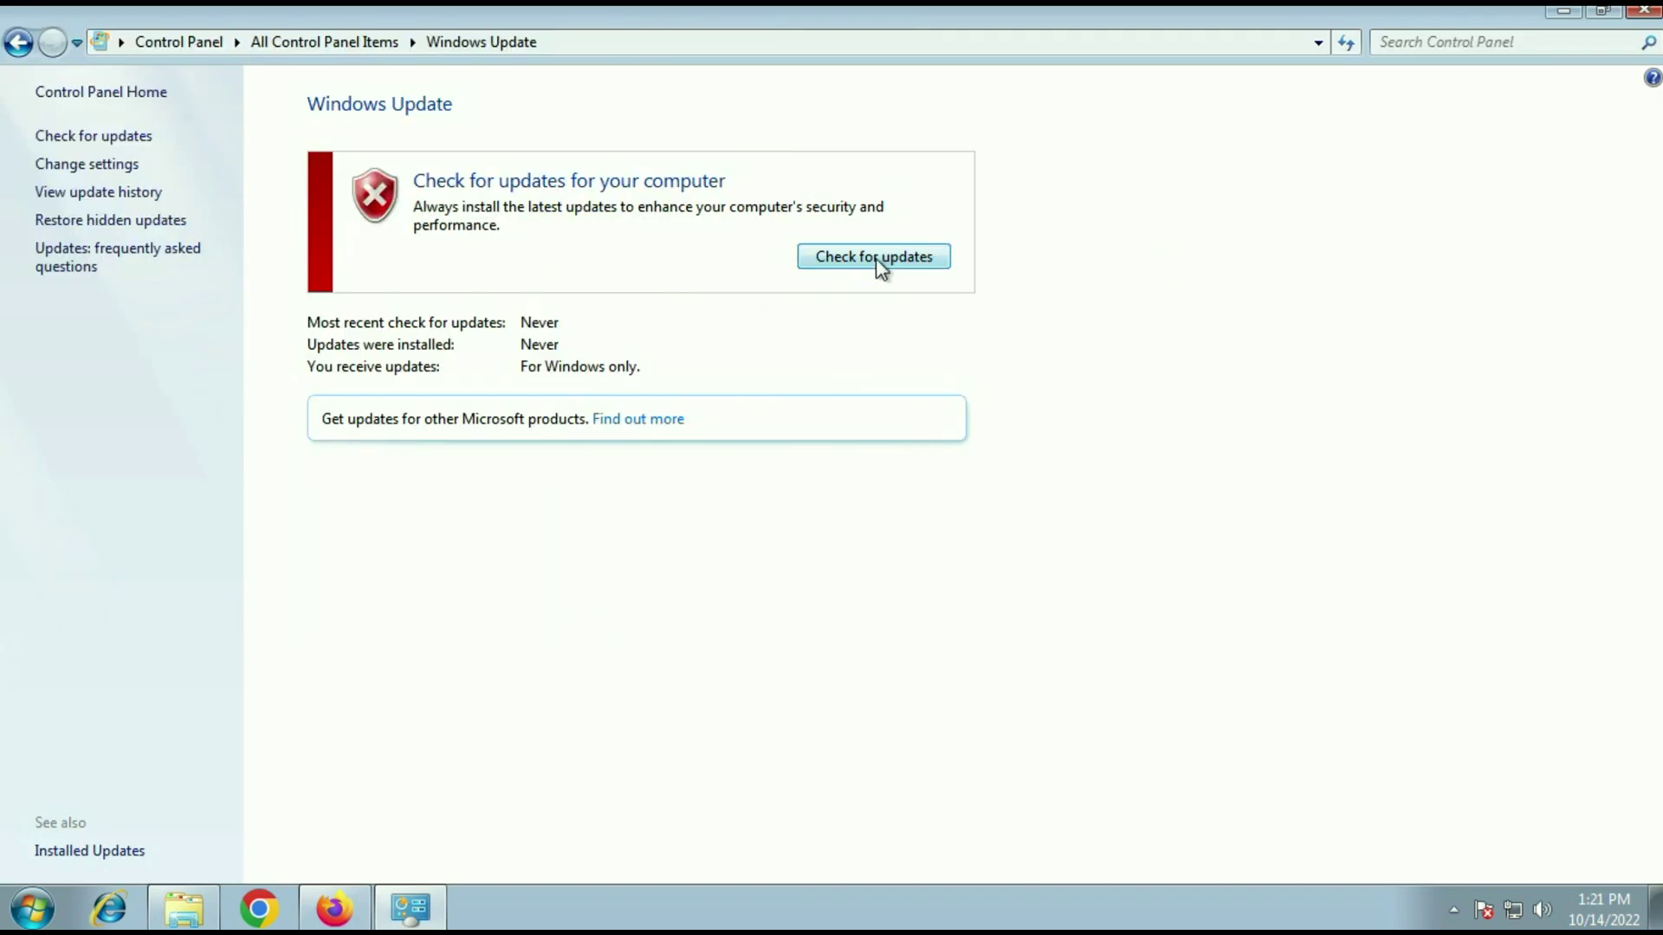
pyautogui.click(900, 260)
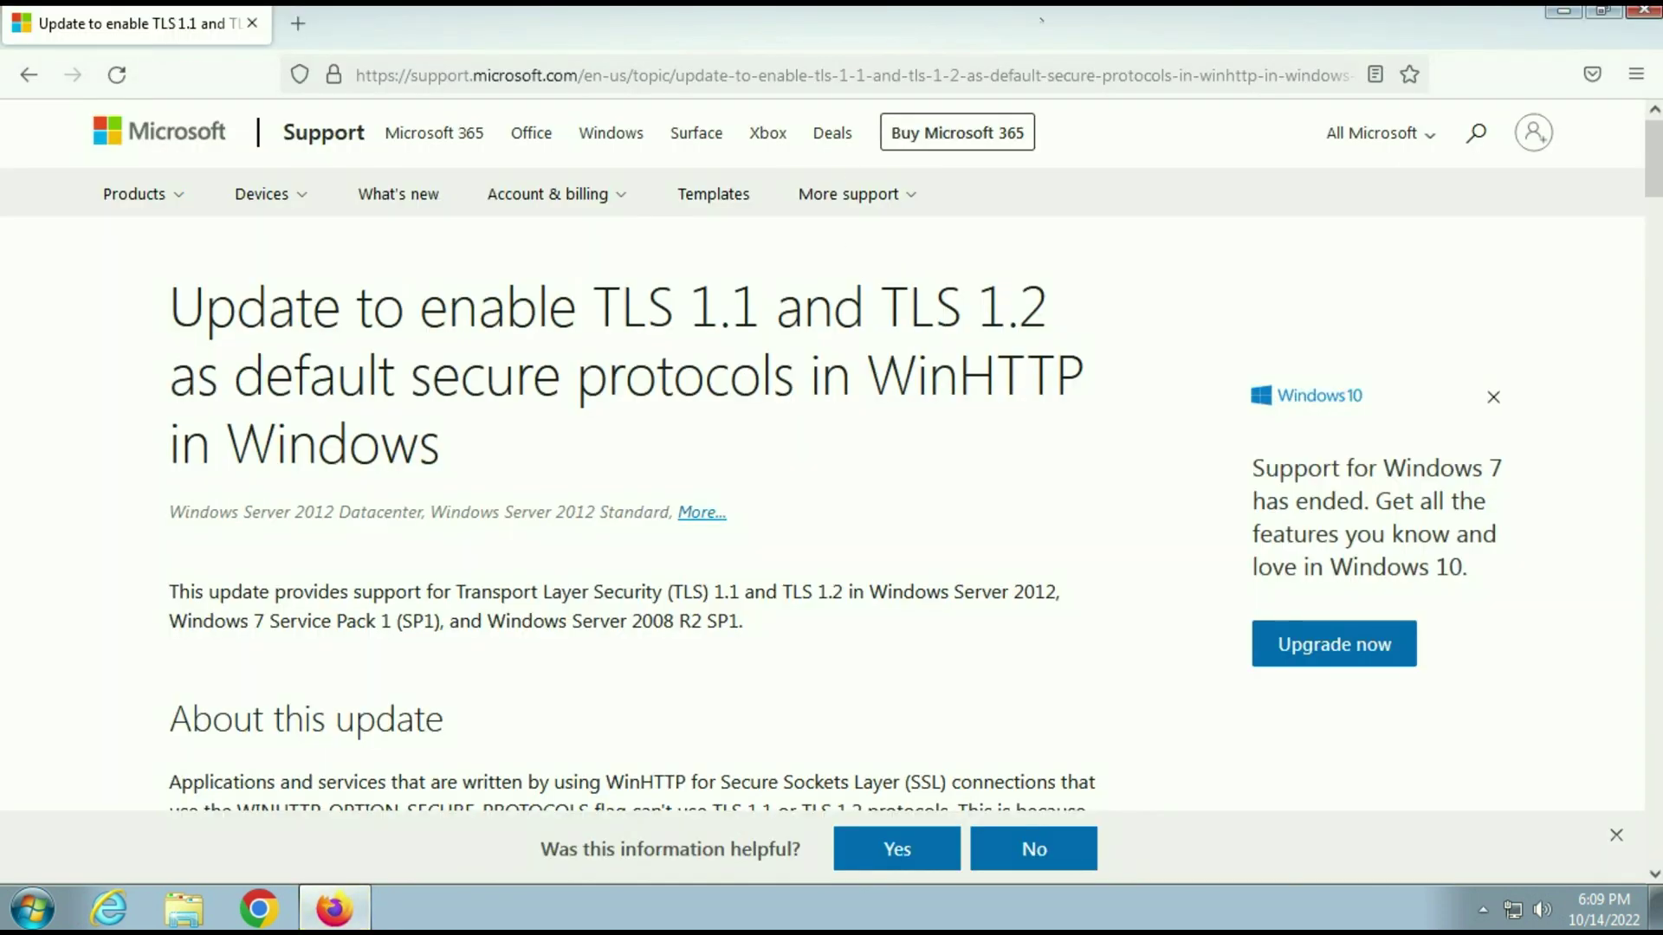
# Scroll the WinHTTP TLS support article down to the Method 2 section.
pyautogui.click(1029, 61)
pyautogui.click(363, 155)
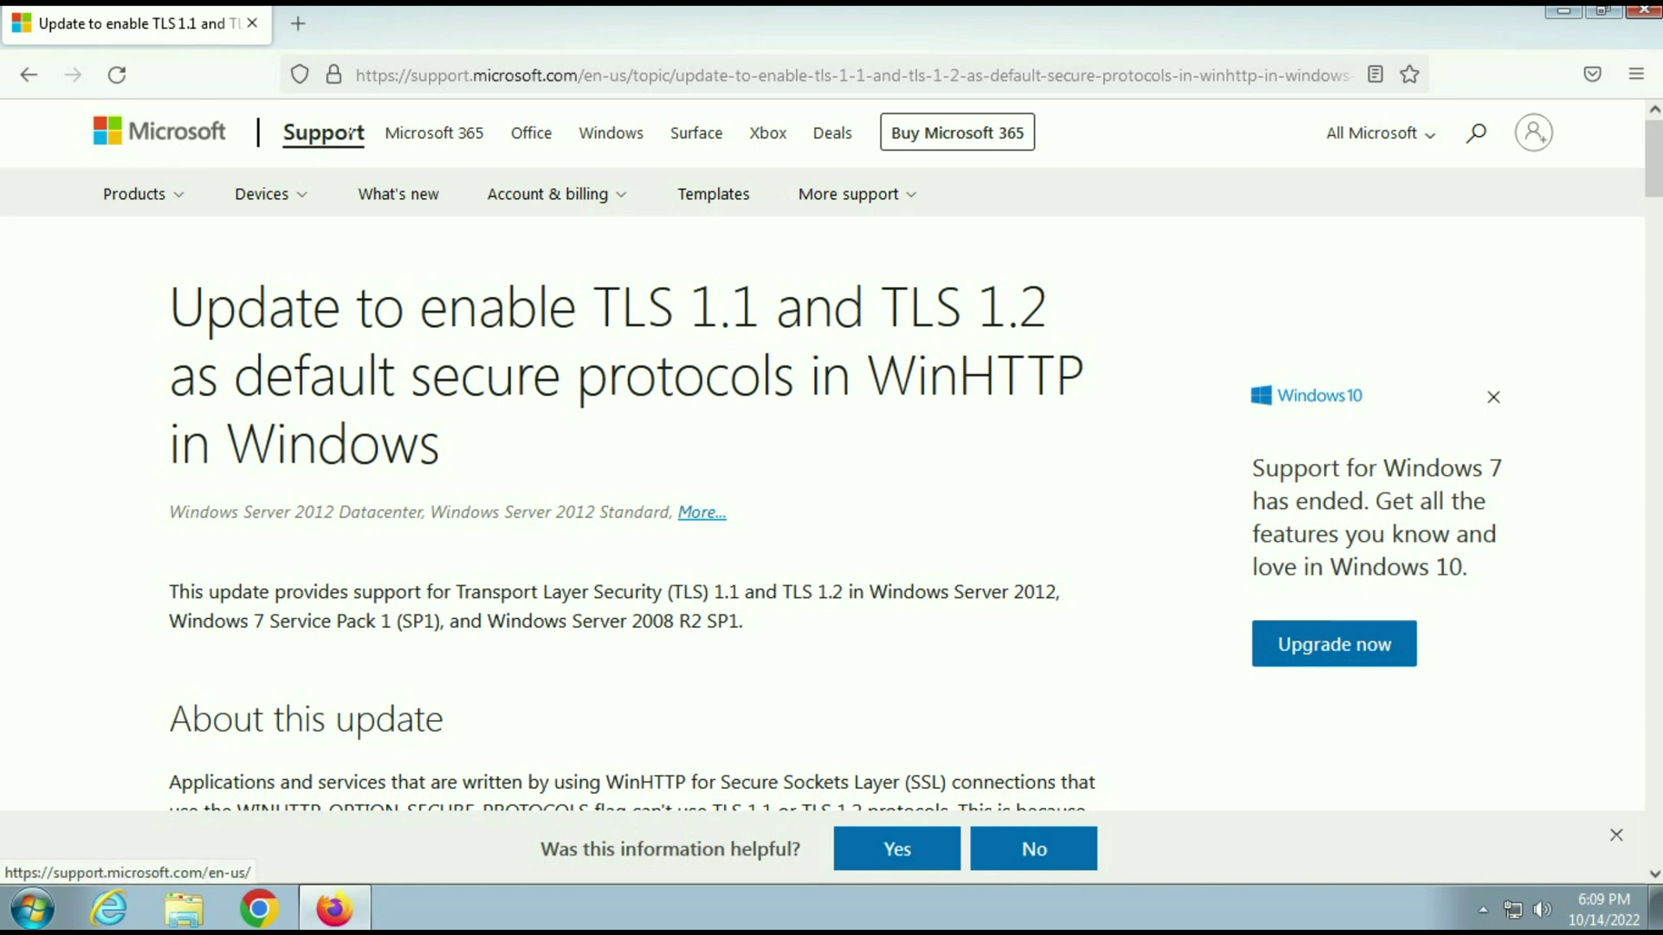
pyautogui.scroll(-8, 839, 357)
pyautogui.scroll(-6, 839, 357)
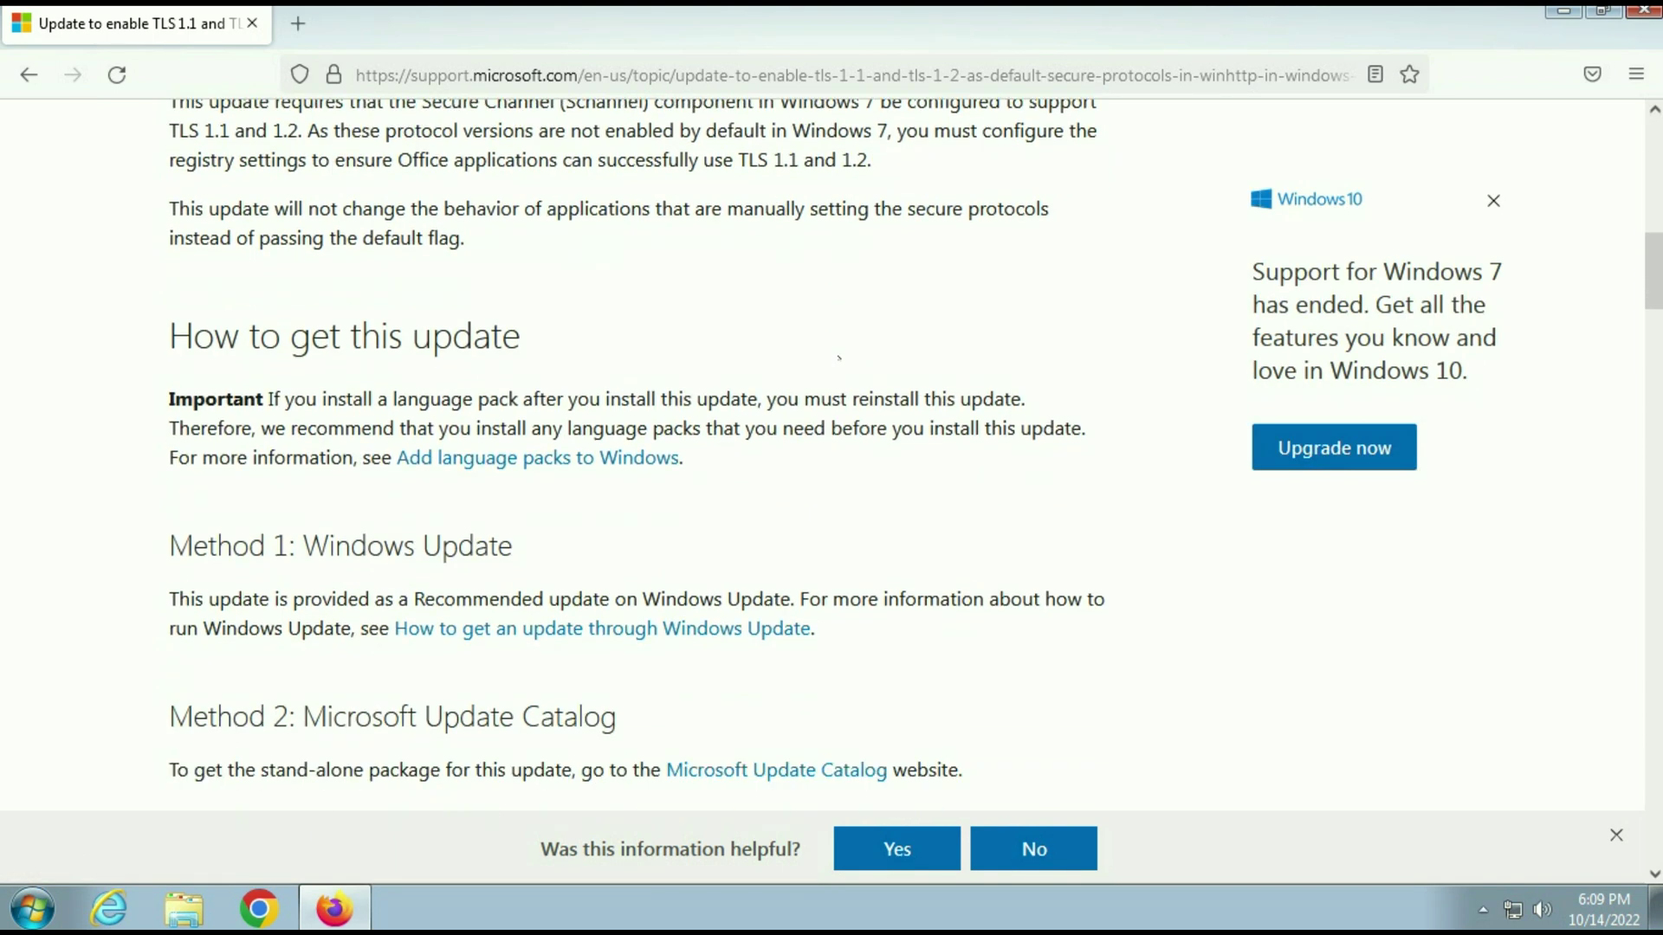
pyautogui.scroll(1, 838, 357)
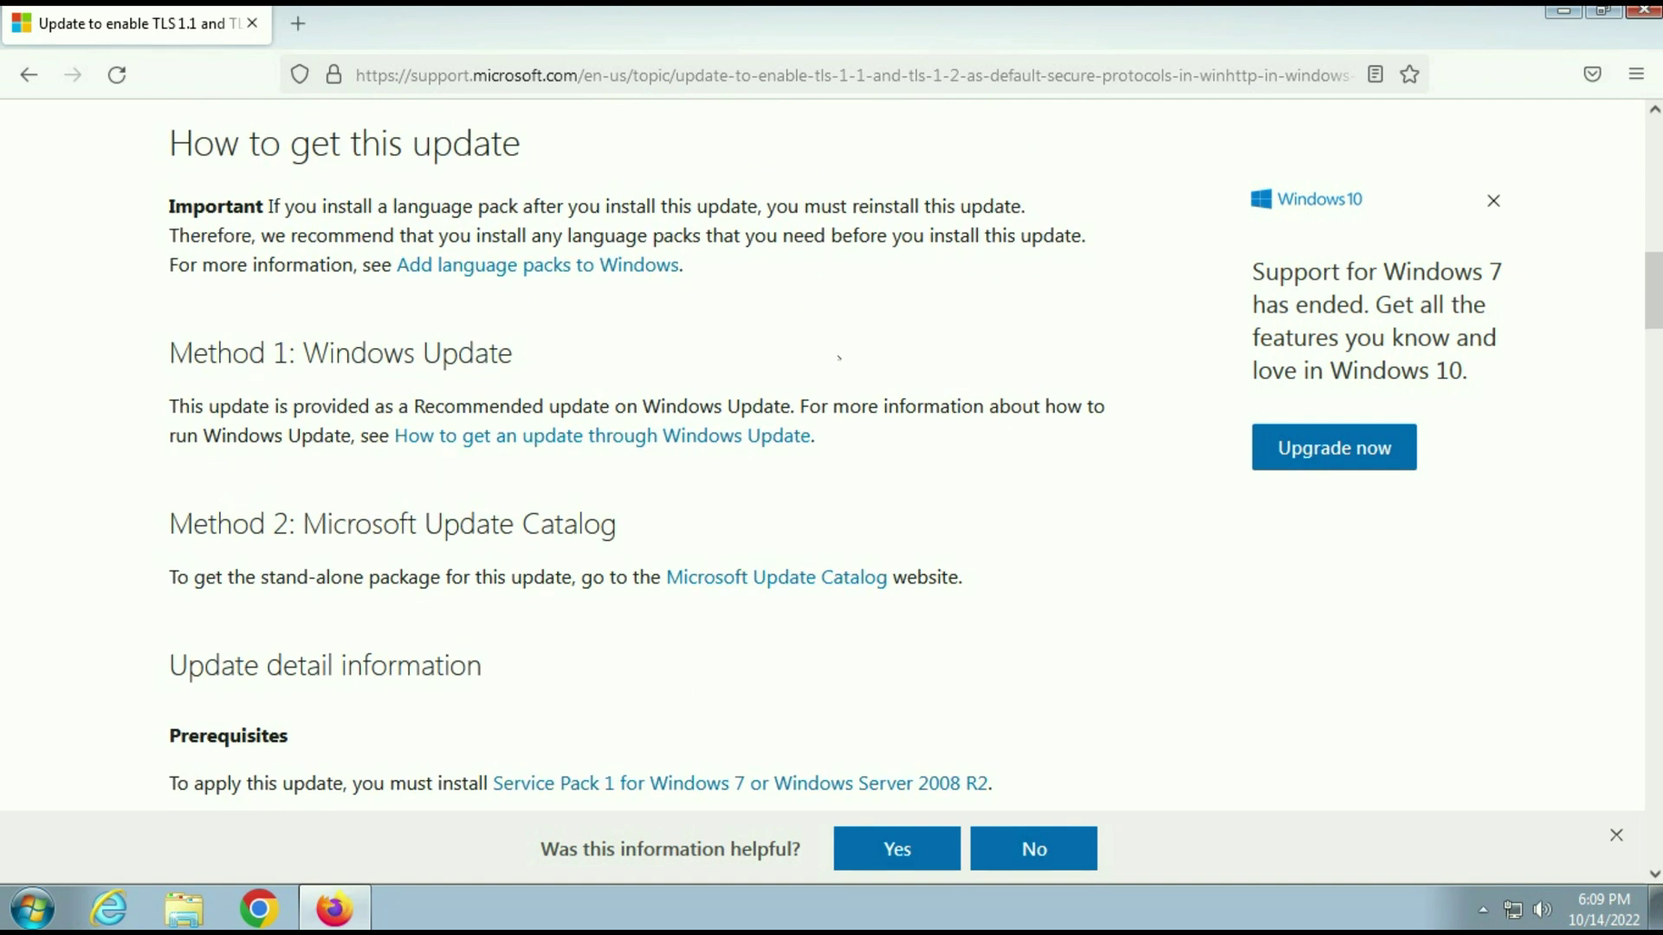
pyautogui.scroll(-1, 839, 357)
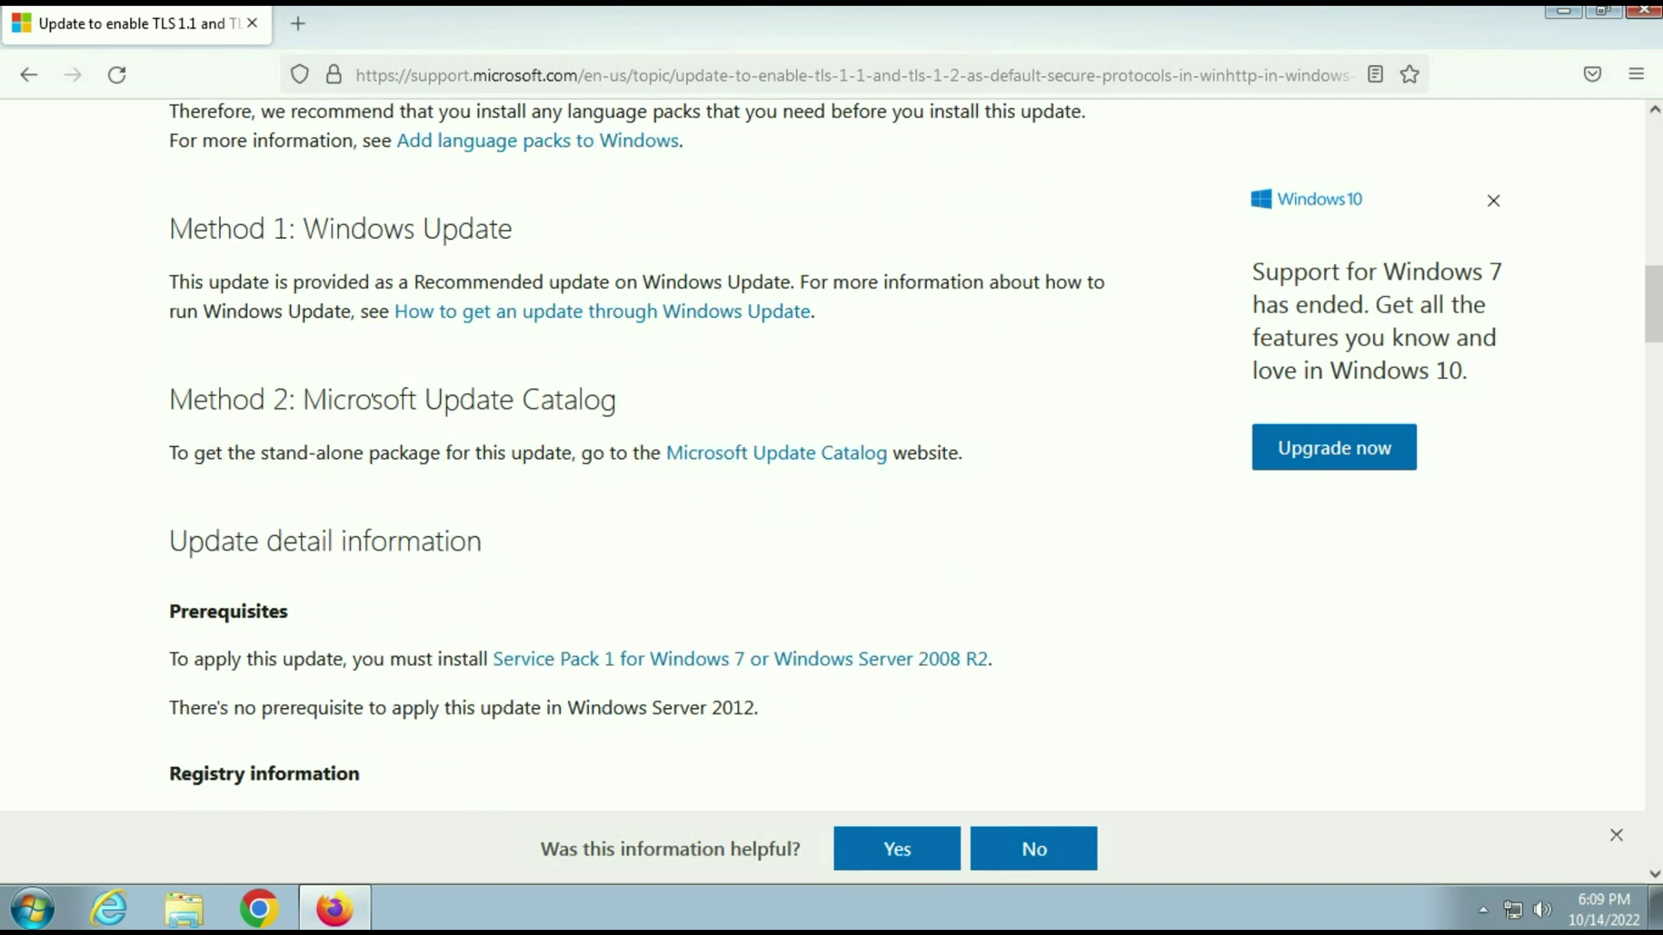
# Open Method 2's Microsoft Update Catalog link in a new tab, then open Windows Explorer.
pyautogui.moveTo(302, 398); pyautogui.dragTo(512, 398)
pyautogui.click(505, 391)
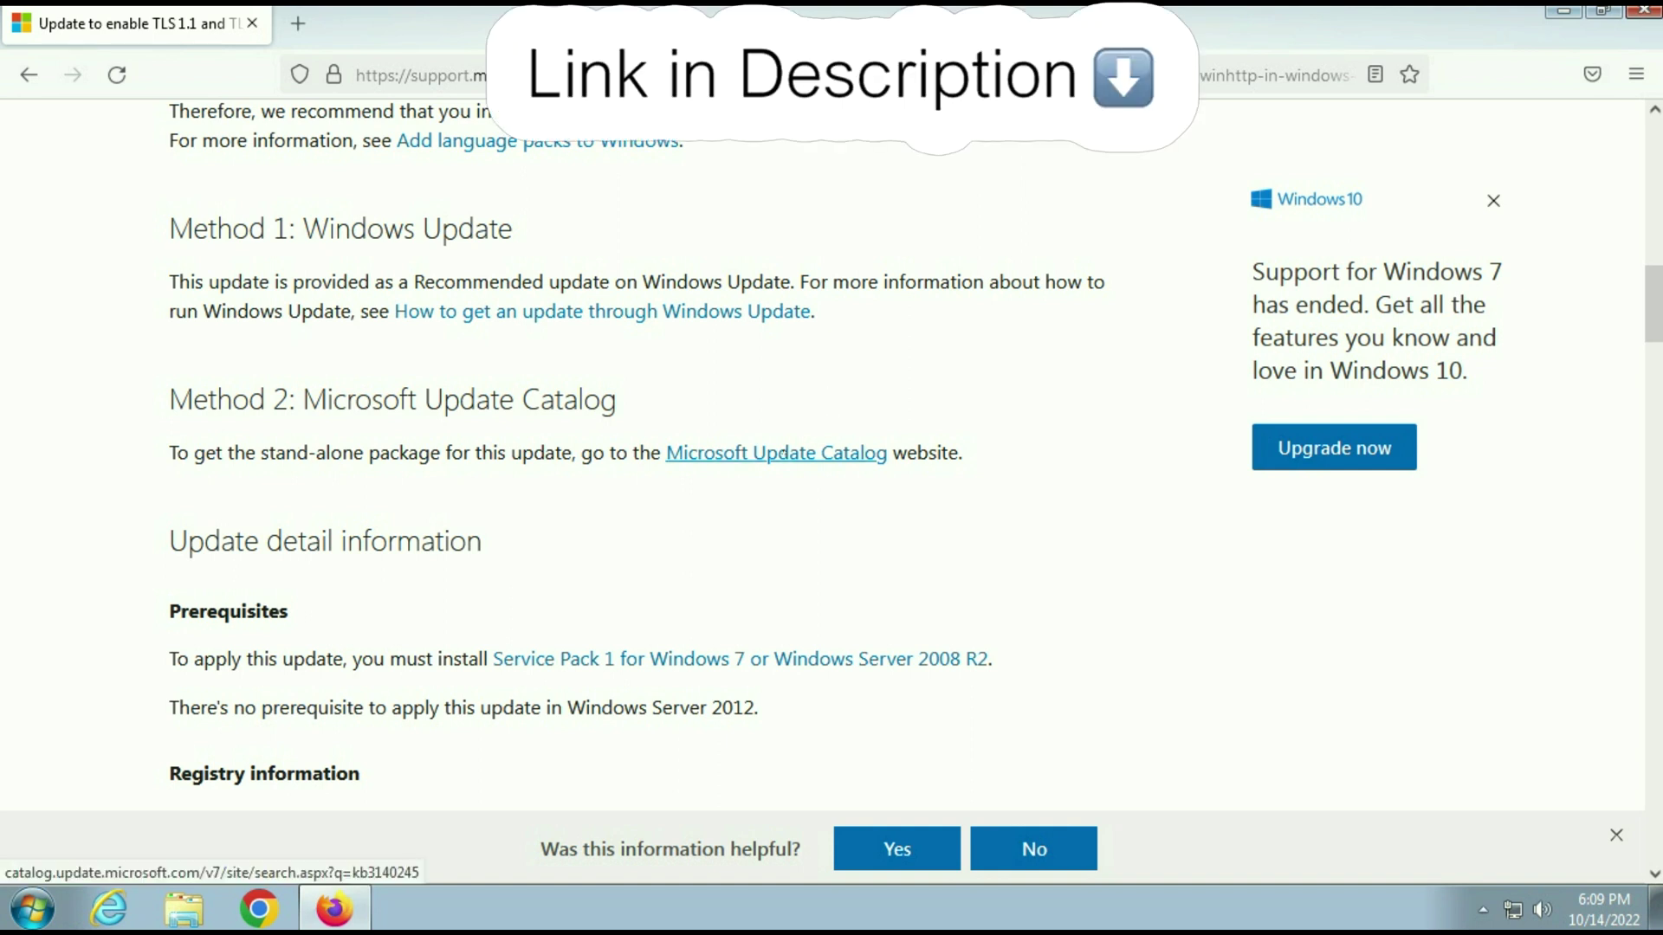
pyautogui.click(788, 450)
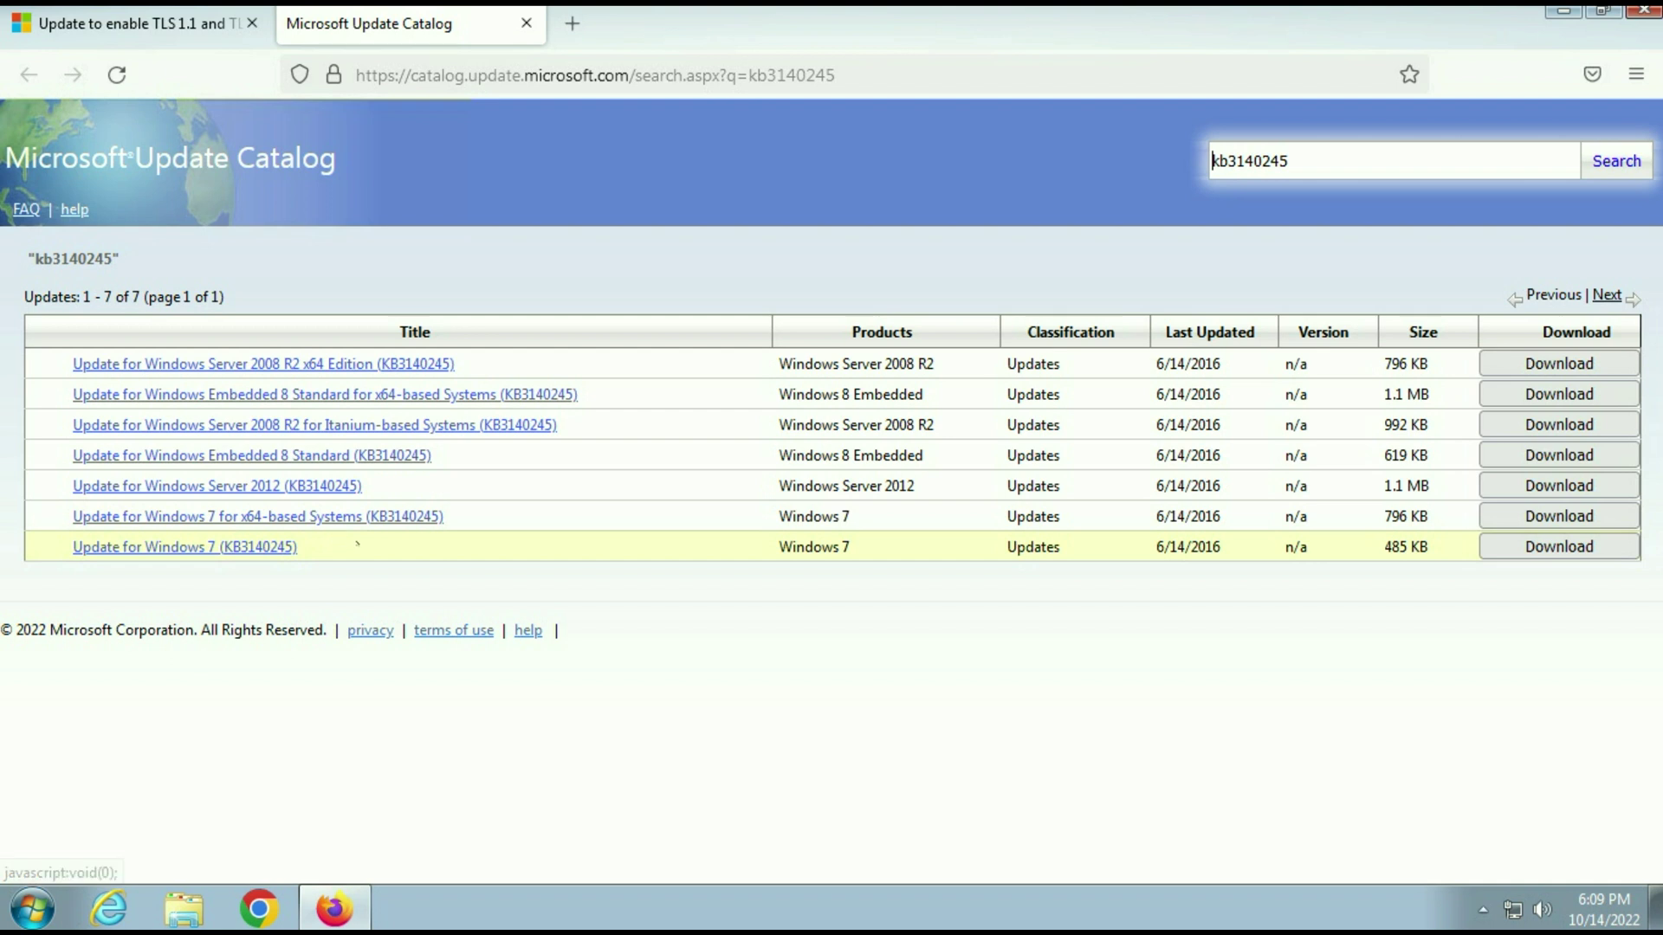
pyautogui.press('super+e')
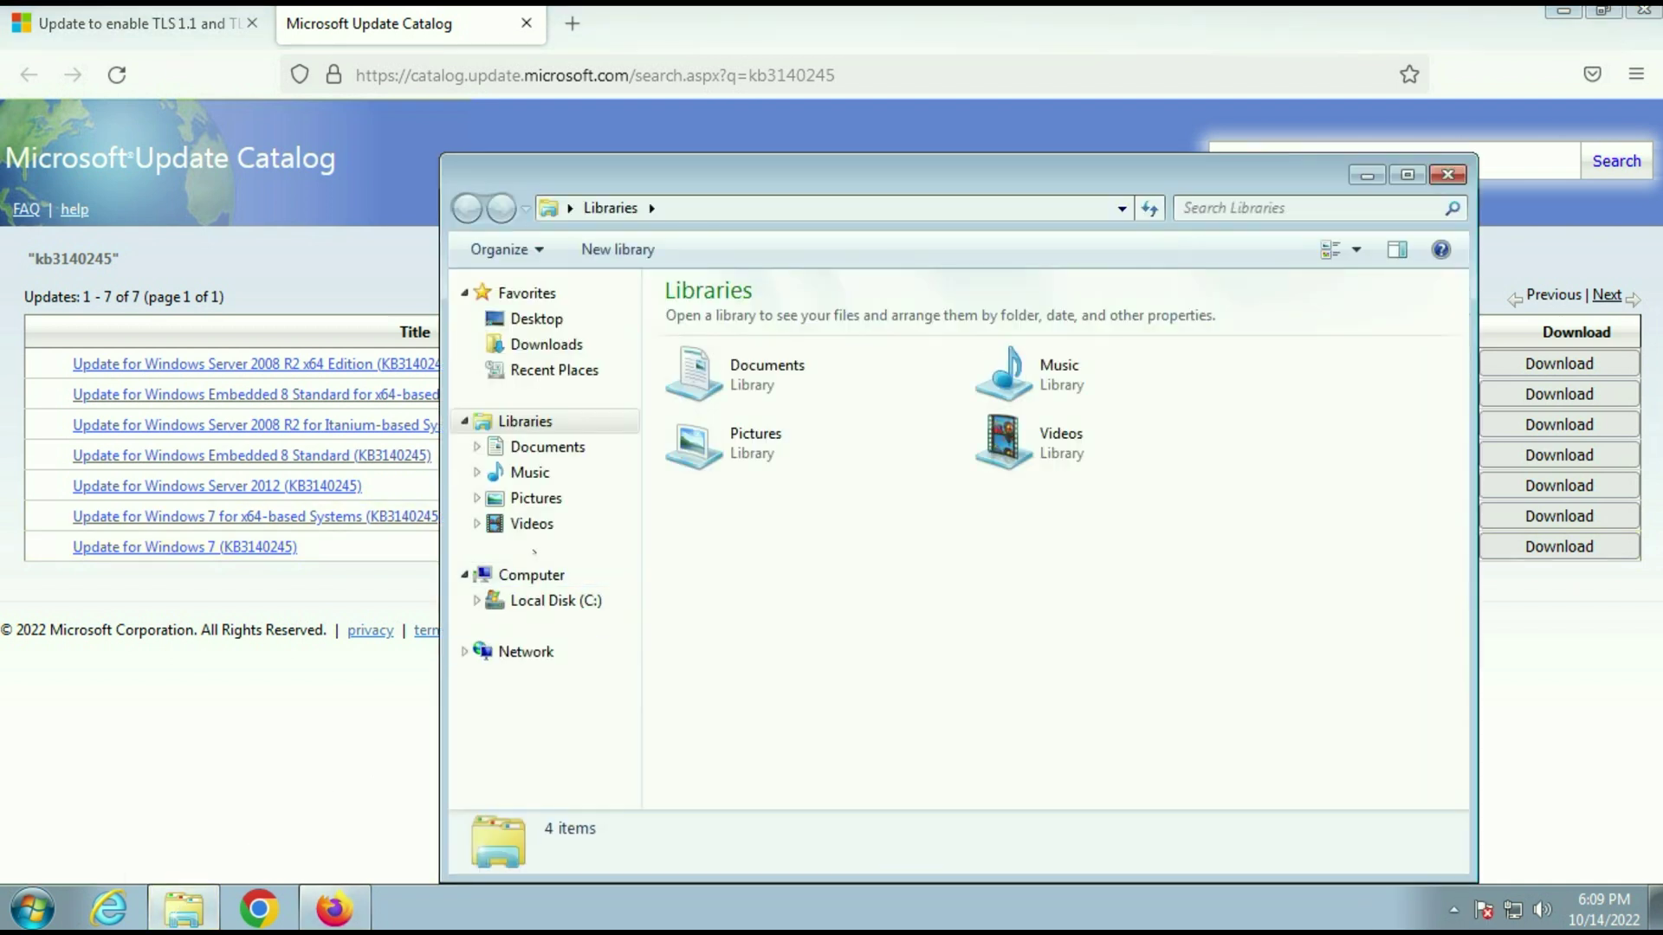
pyautogui.click(526, 576)
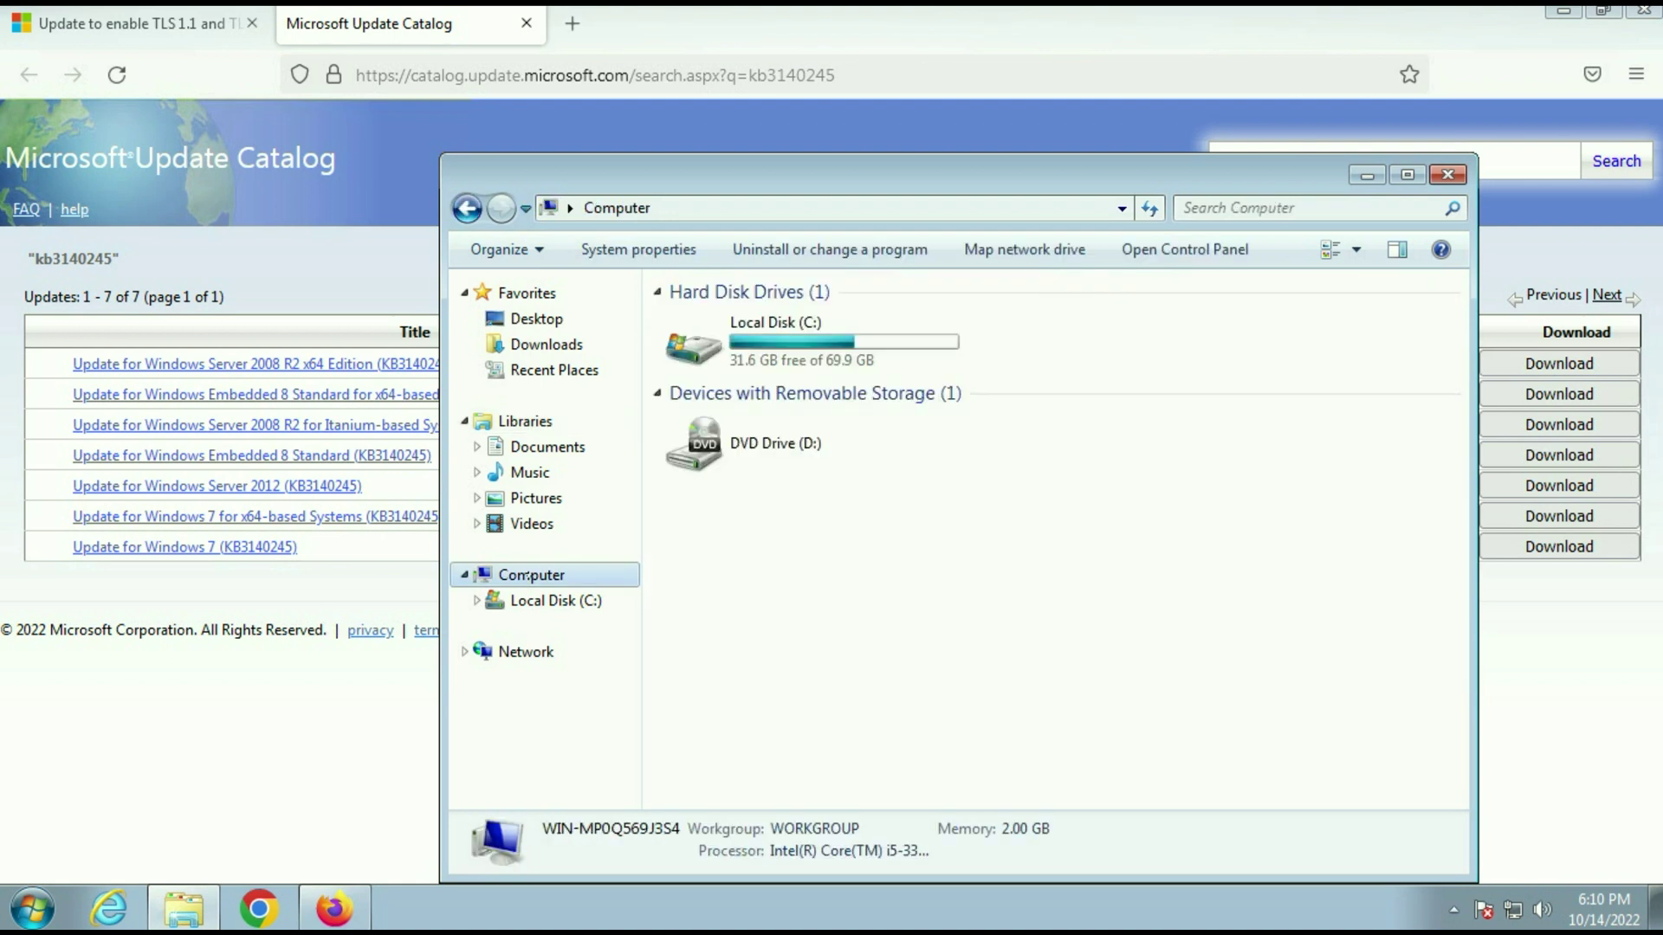
pyautogui.rightClick(883, 622)
pyautogui.click(979, 854)
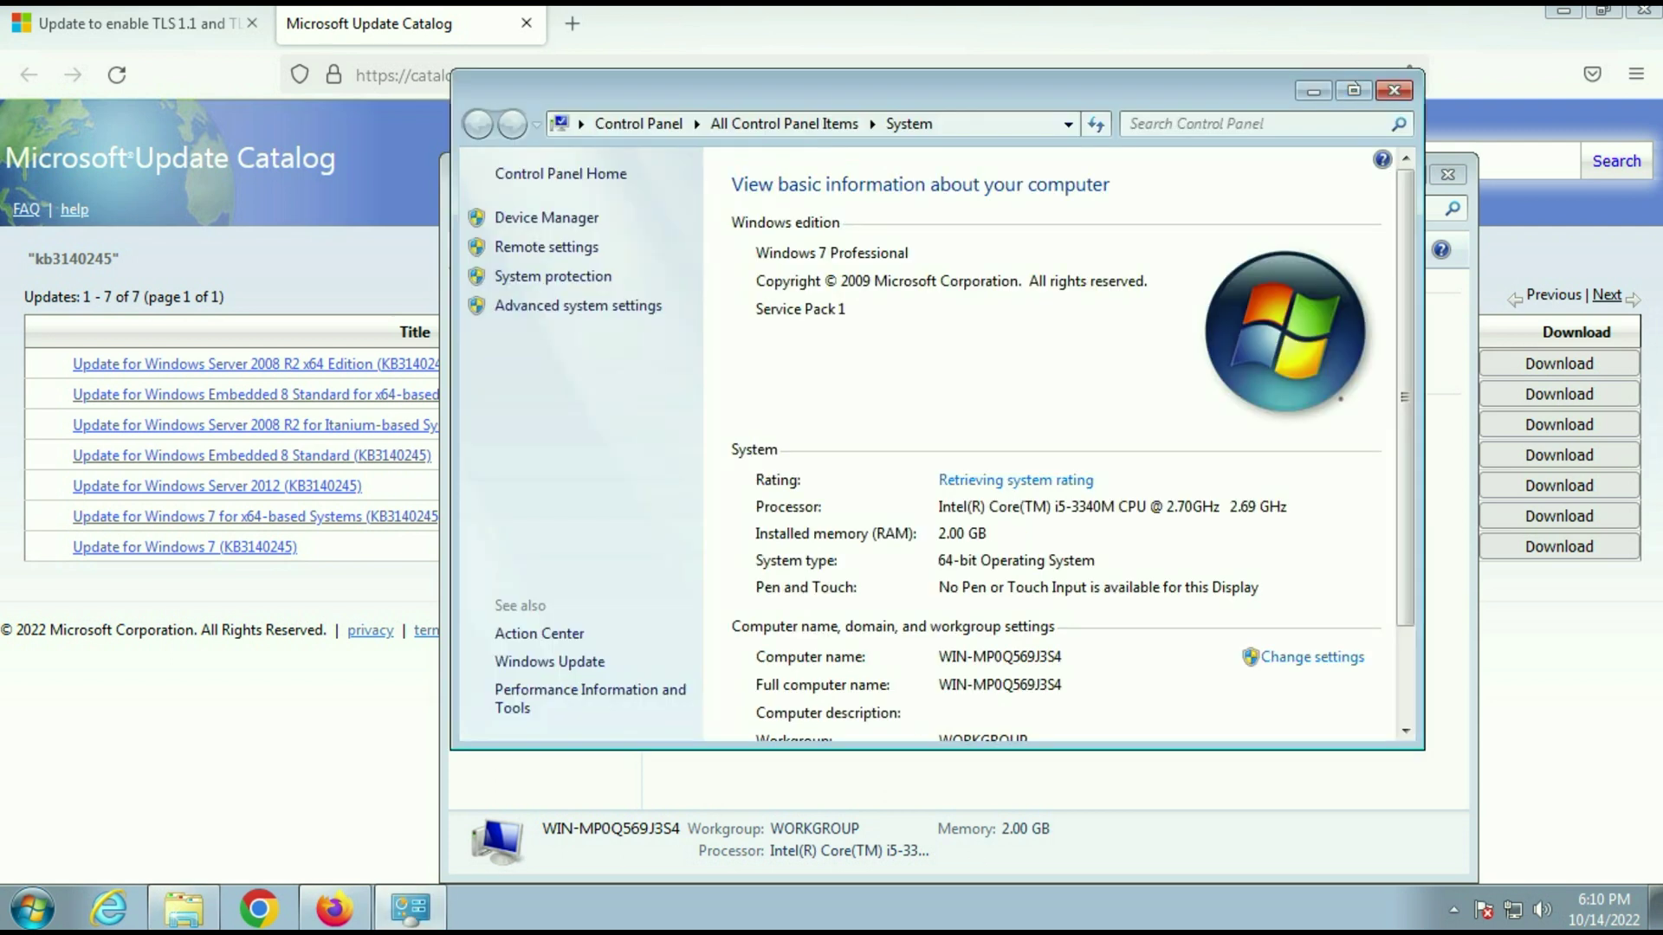
pyautogui.click(1354, 90)
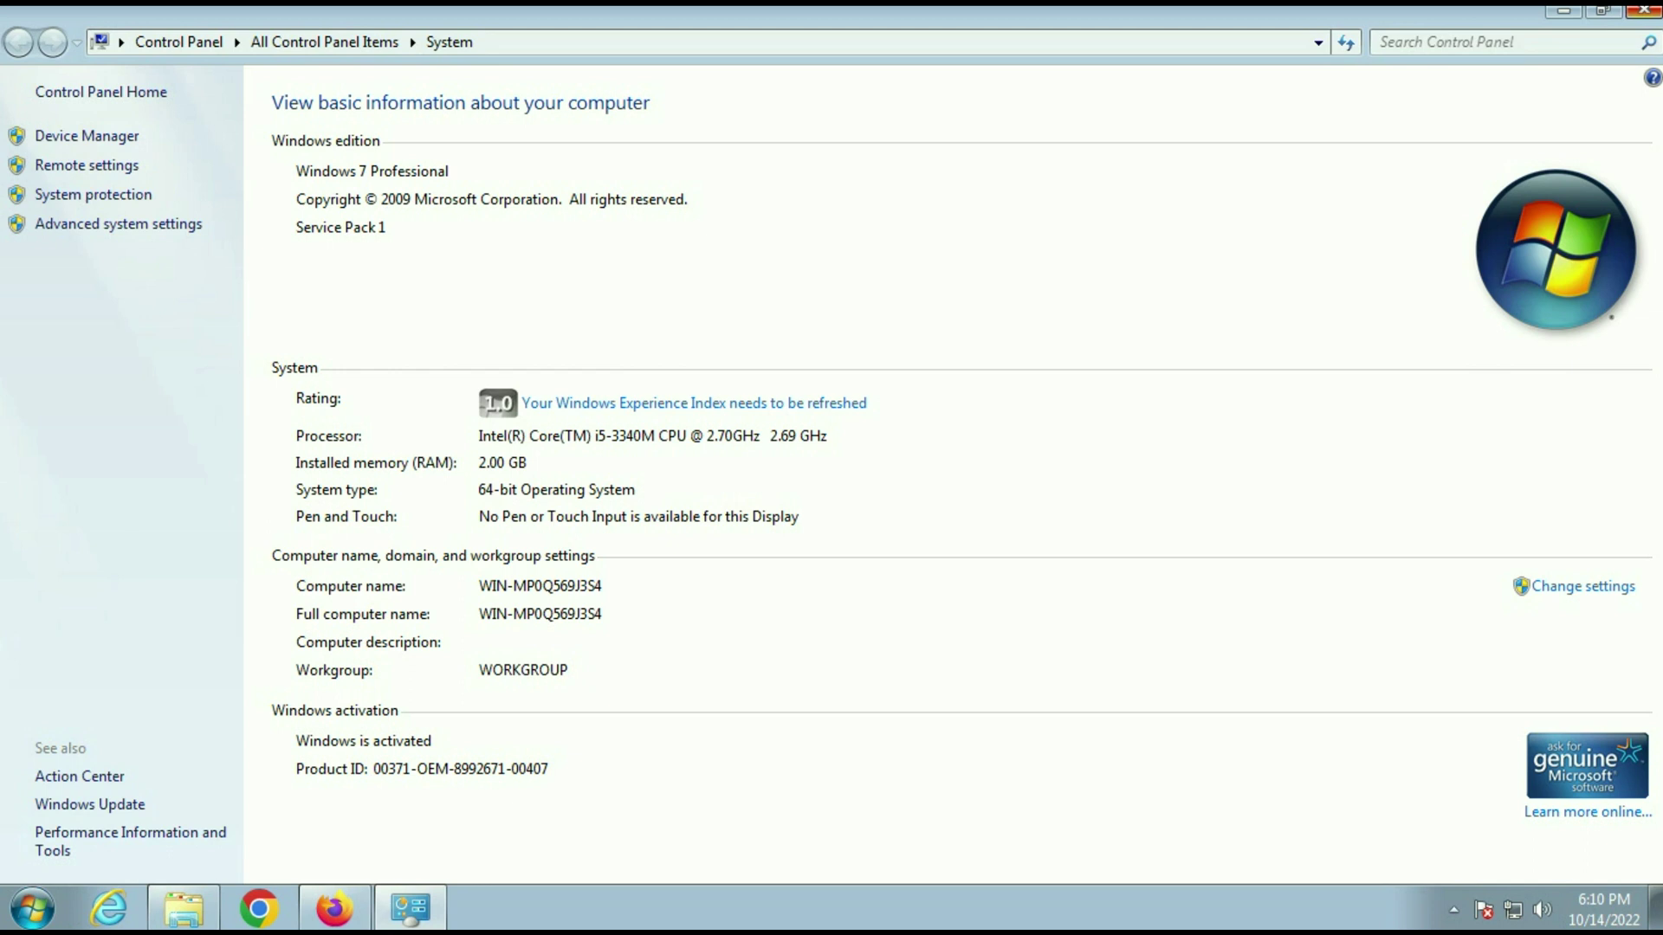
pyautogui.click(1643, 9)
pyautogui.hotkey('alt', 'F4')
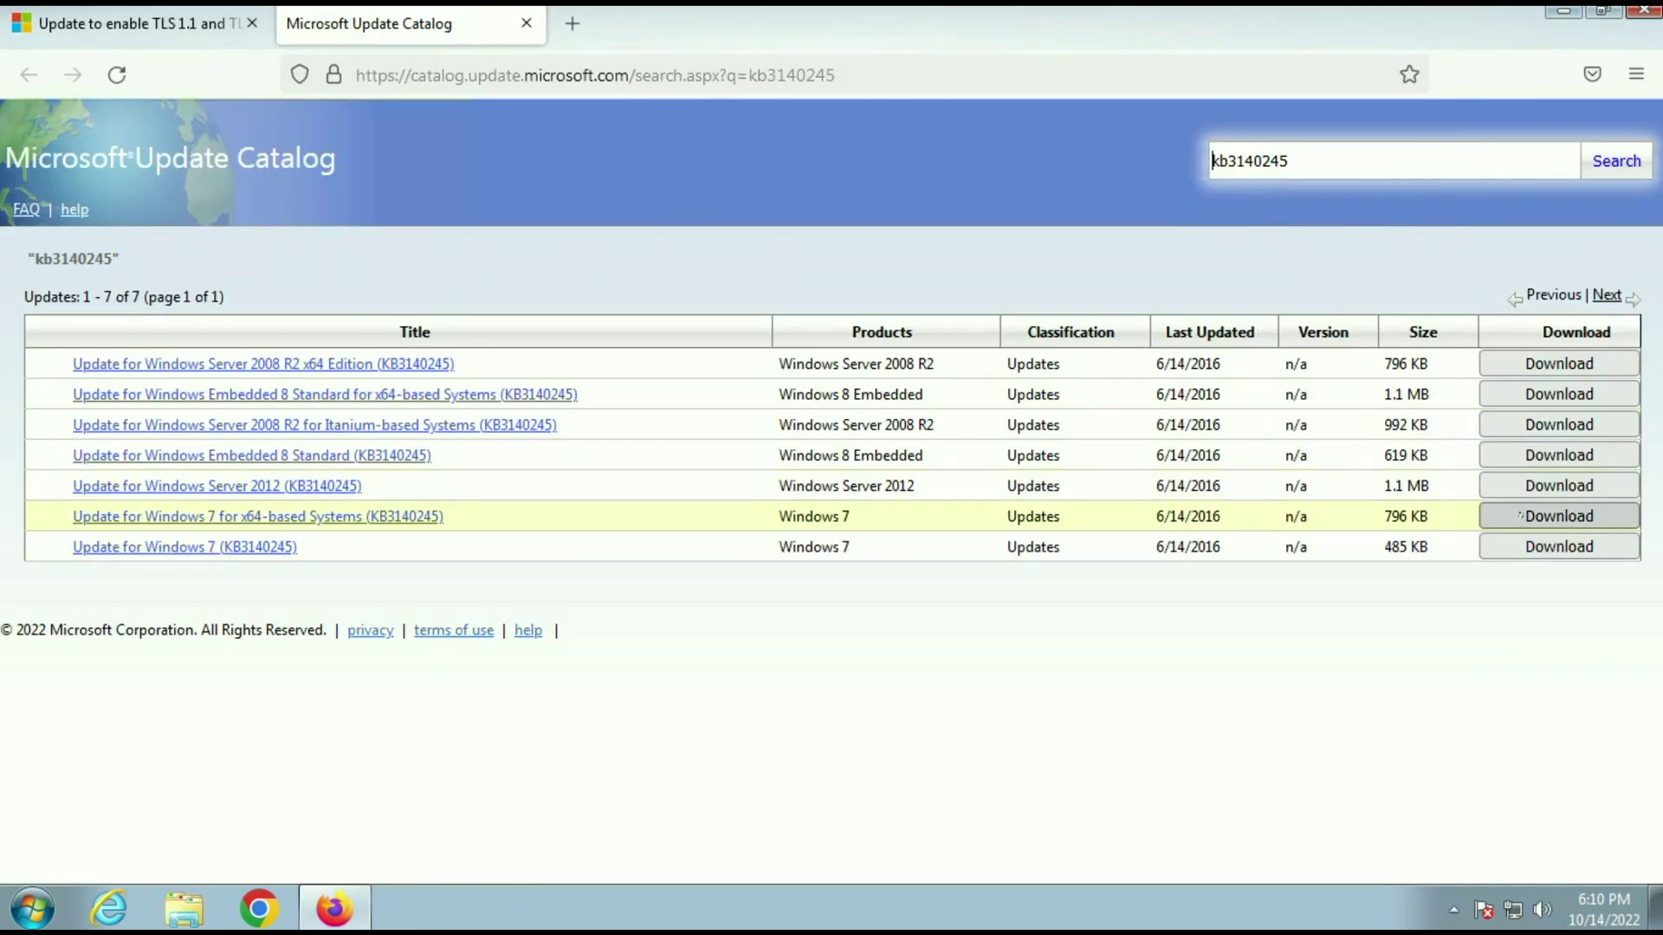
# Save the Windows 7 x64 KB3140245 .msu package into the Downloads folder.
pyautogui.click(1520, 516)
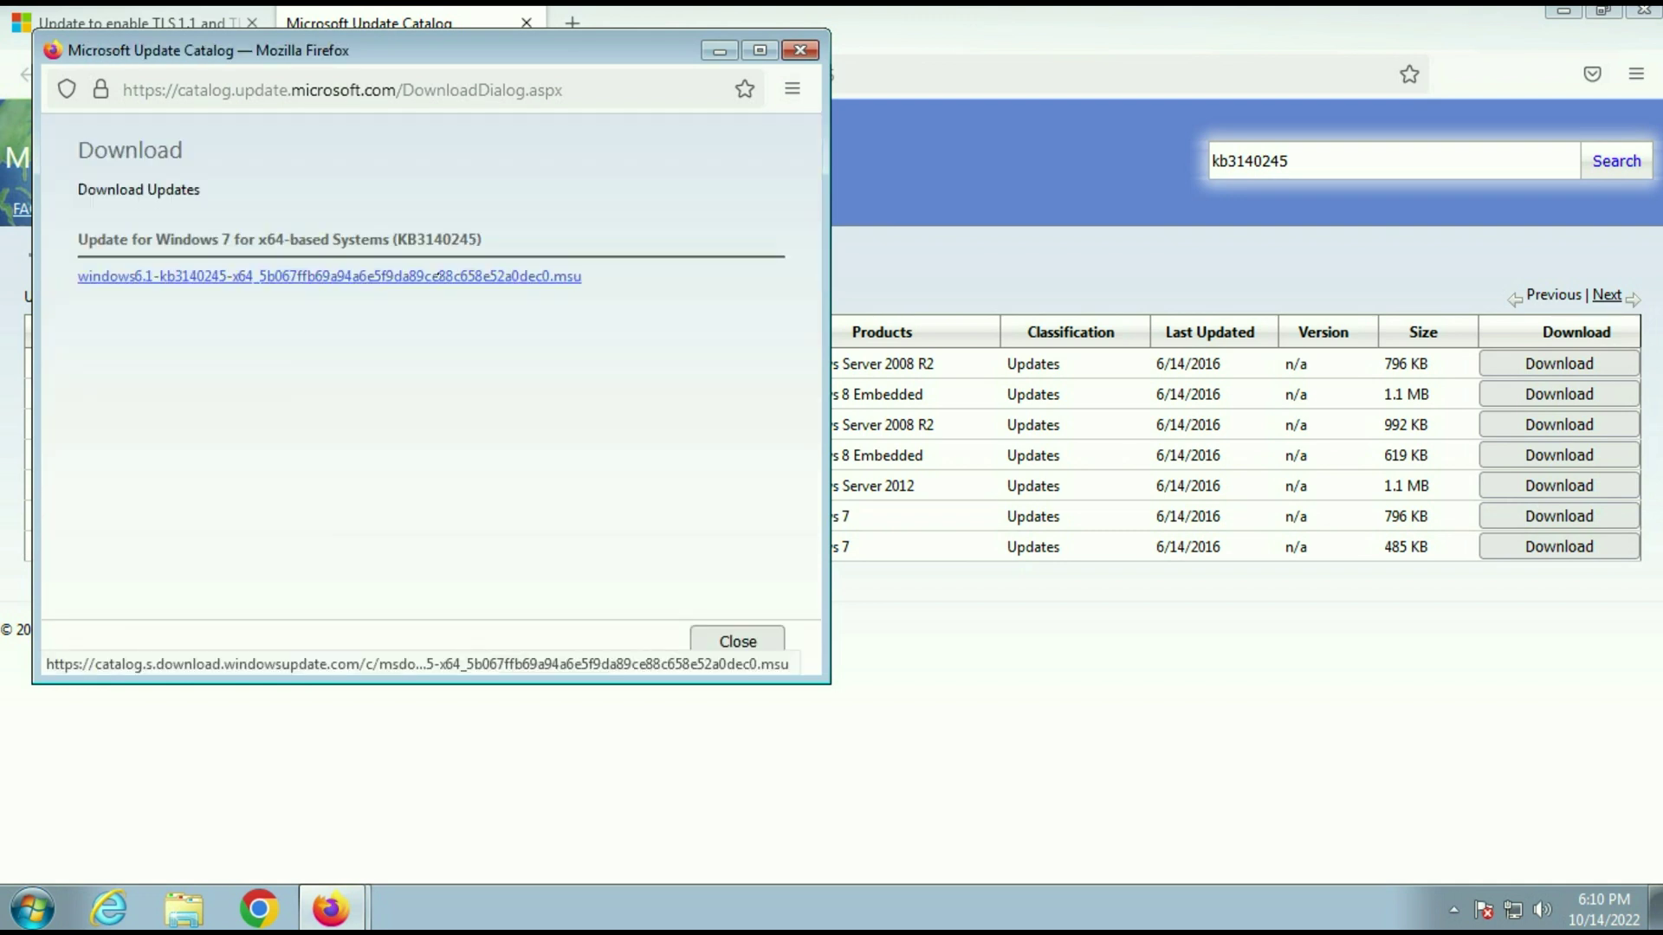
pyautogui.rightClick(446, 277)
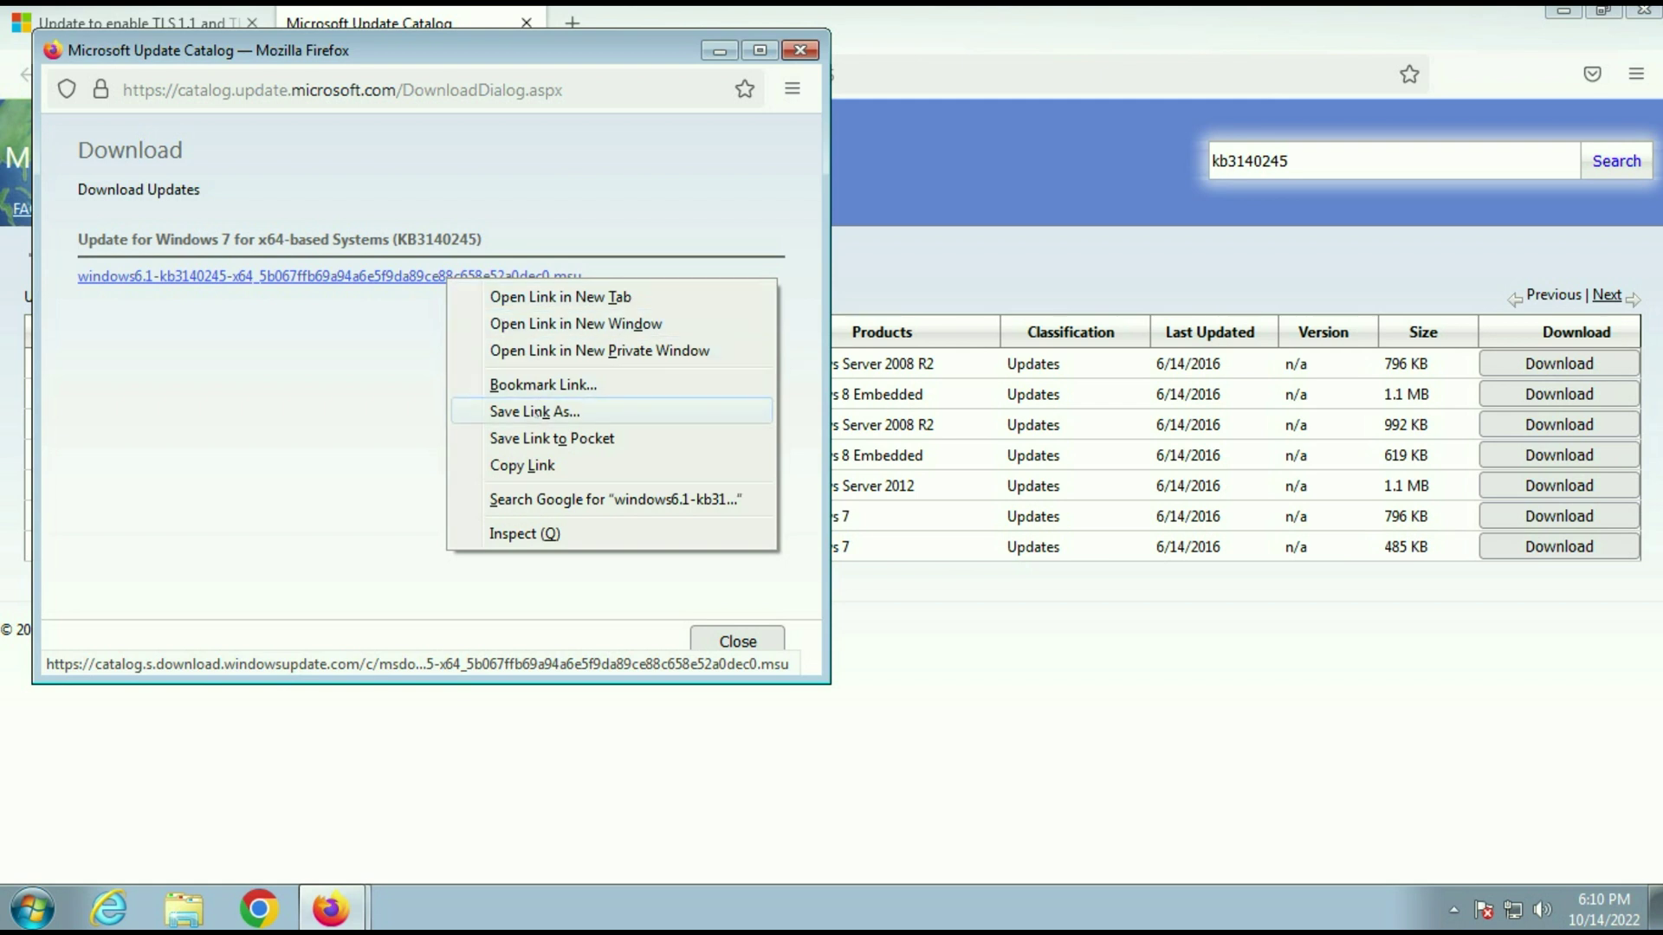
pyautogui.click(536, 412)
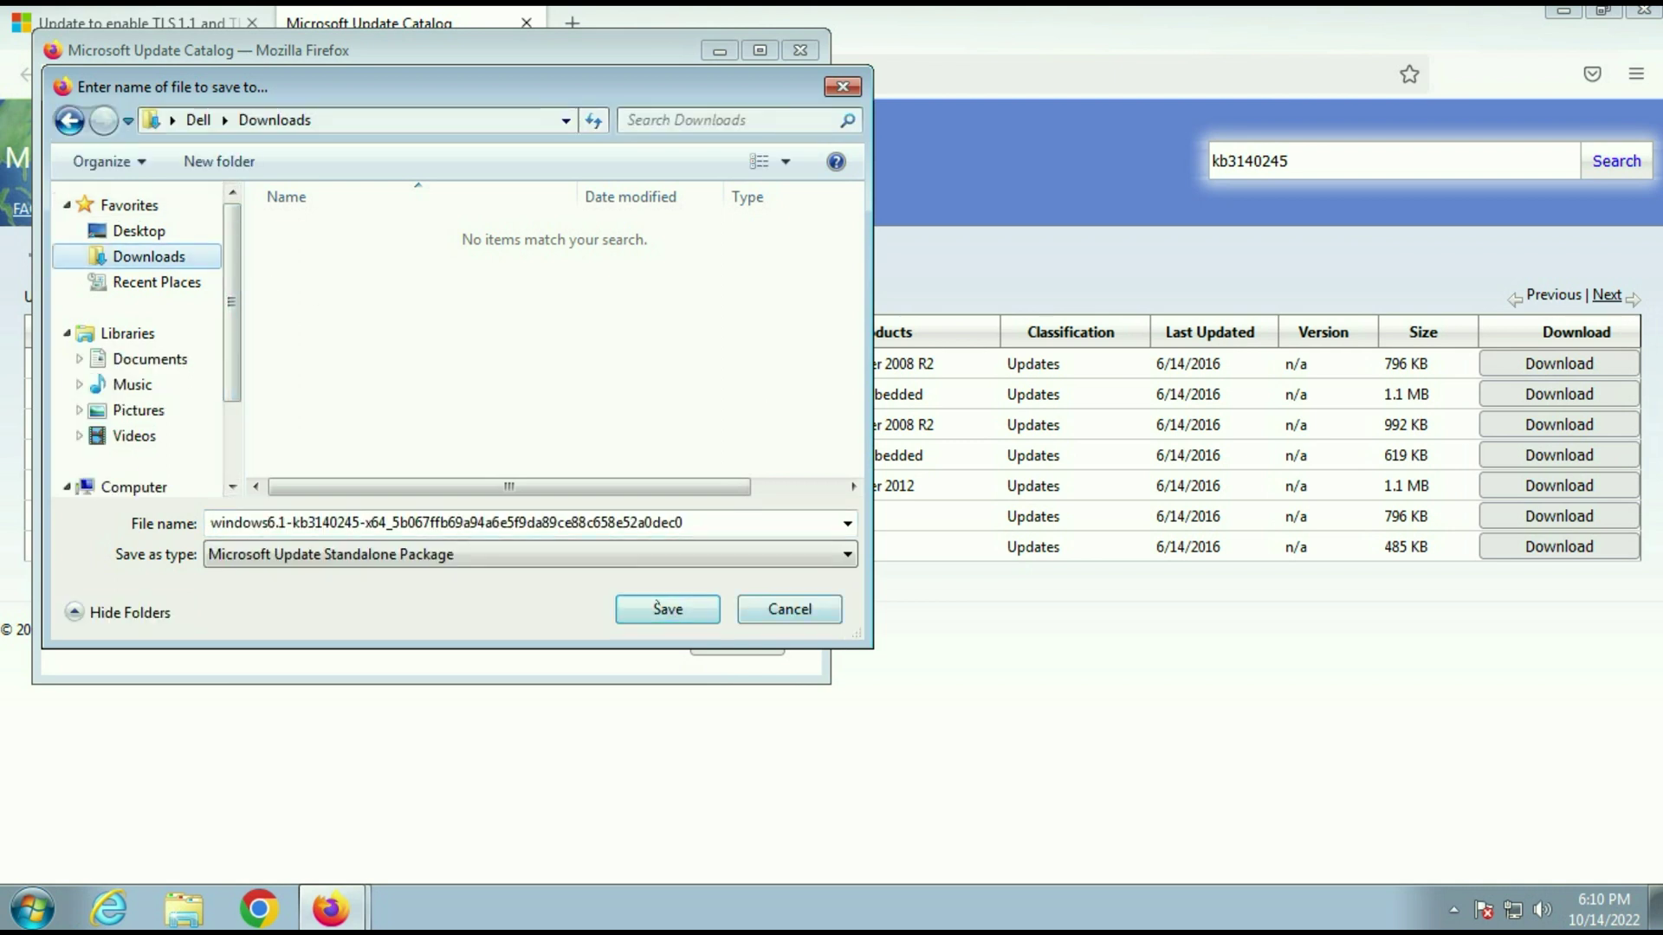
pyautogui.click(663, 609)
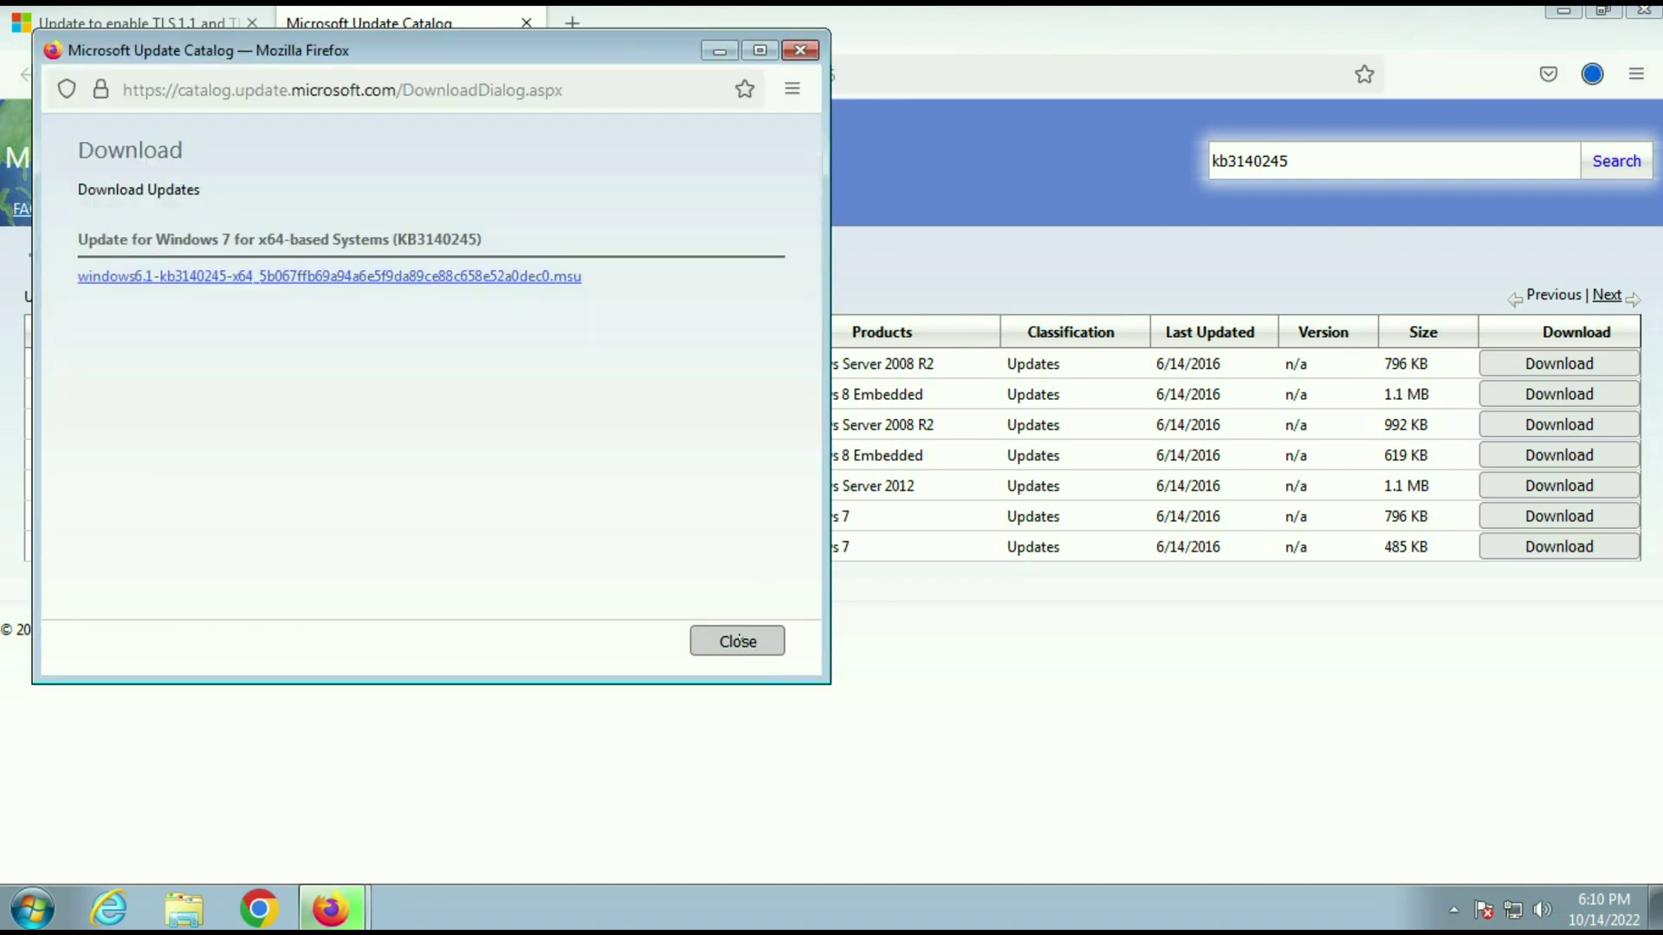
pyautogui.click(740, 640)
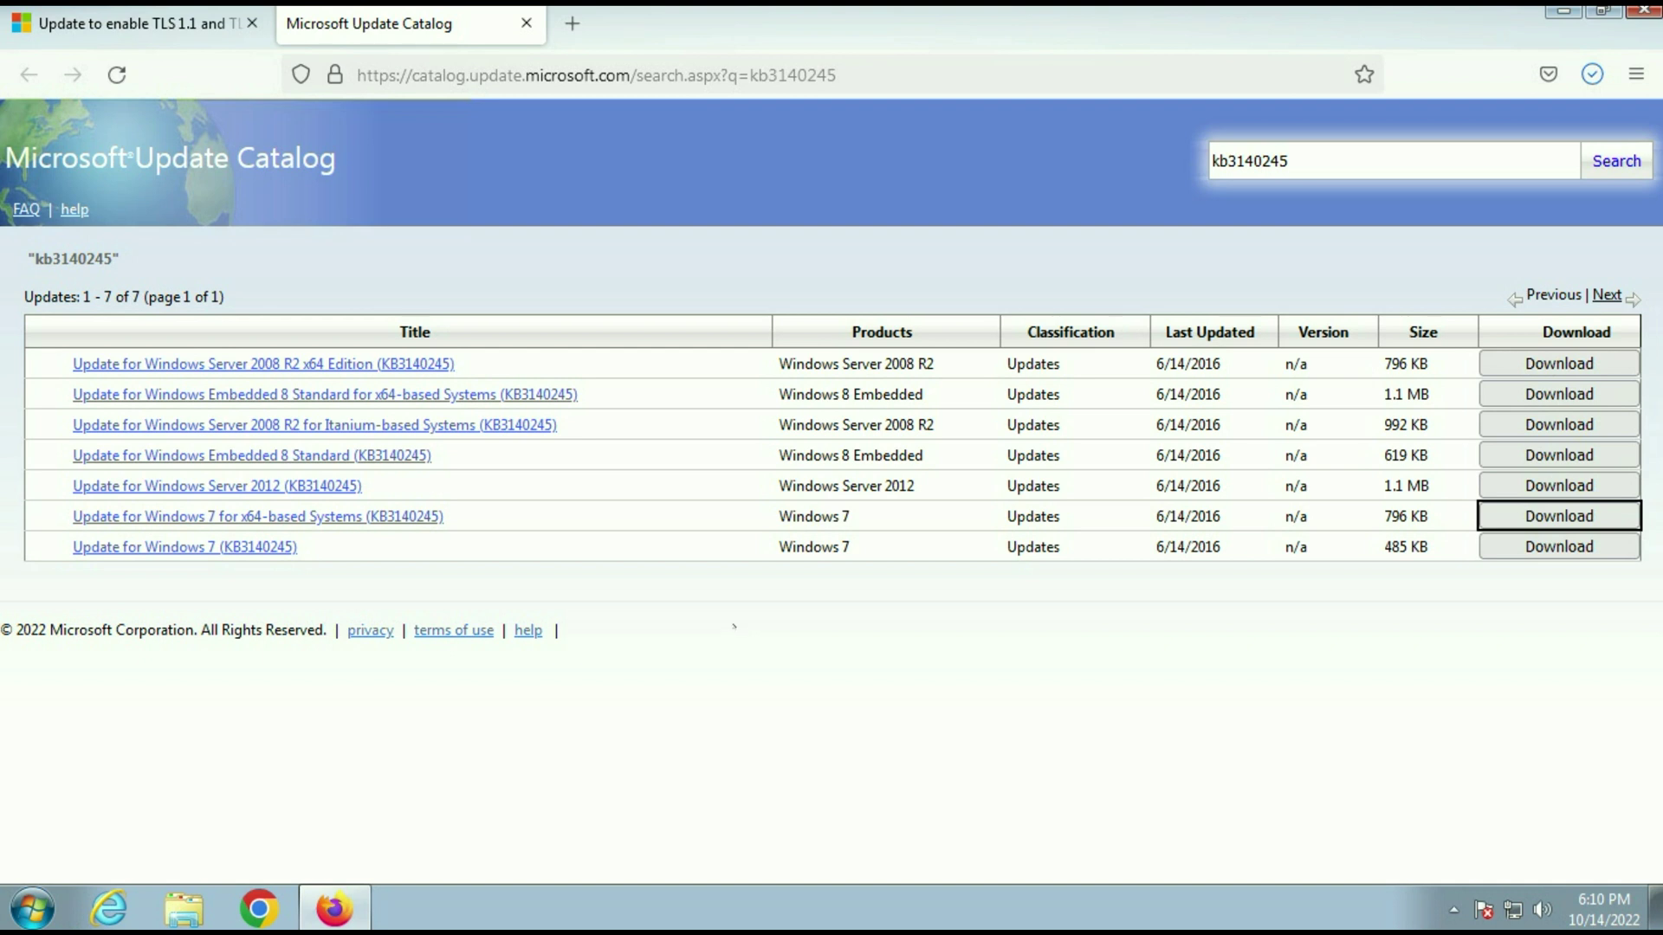
# Back in the TLS article, download MicrosoftEasyFix51044.msi from the Easy fix section.
pyautogui.hotkey('ctrl', 'Tab')
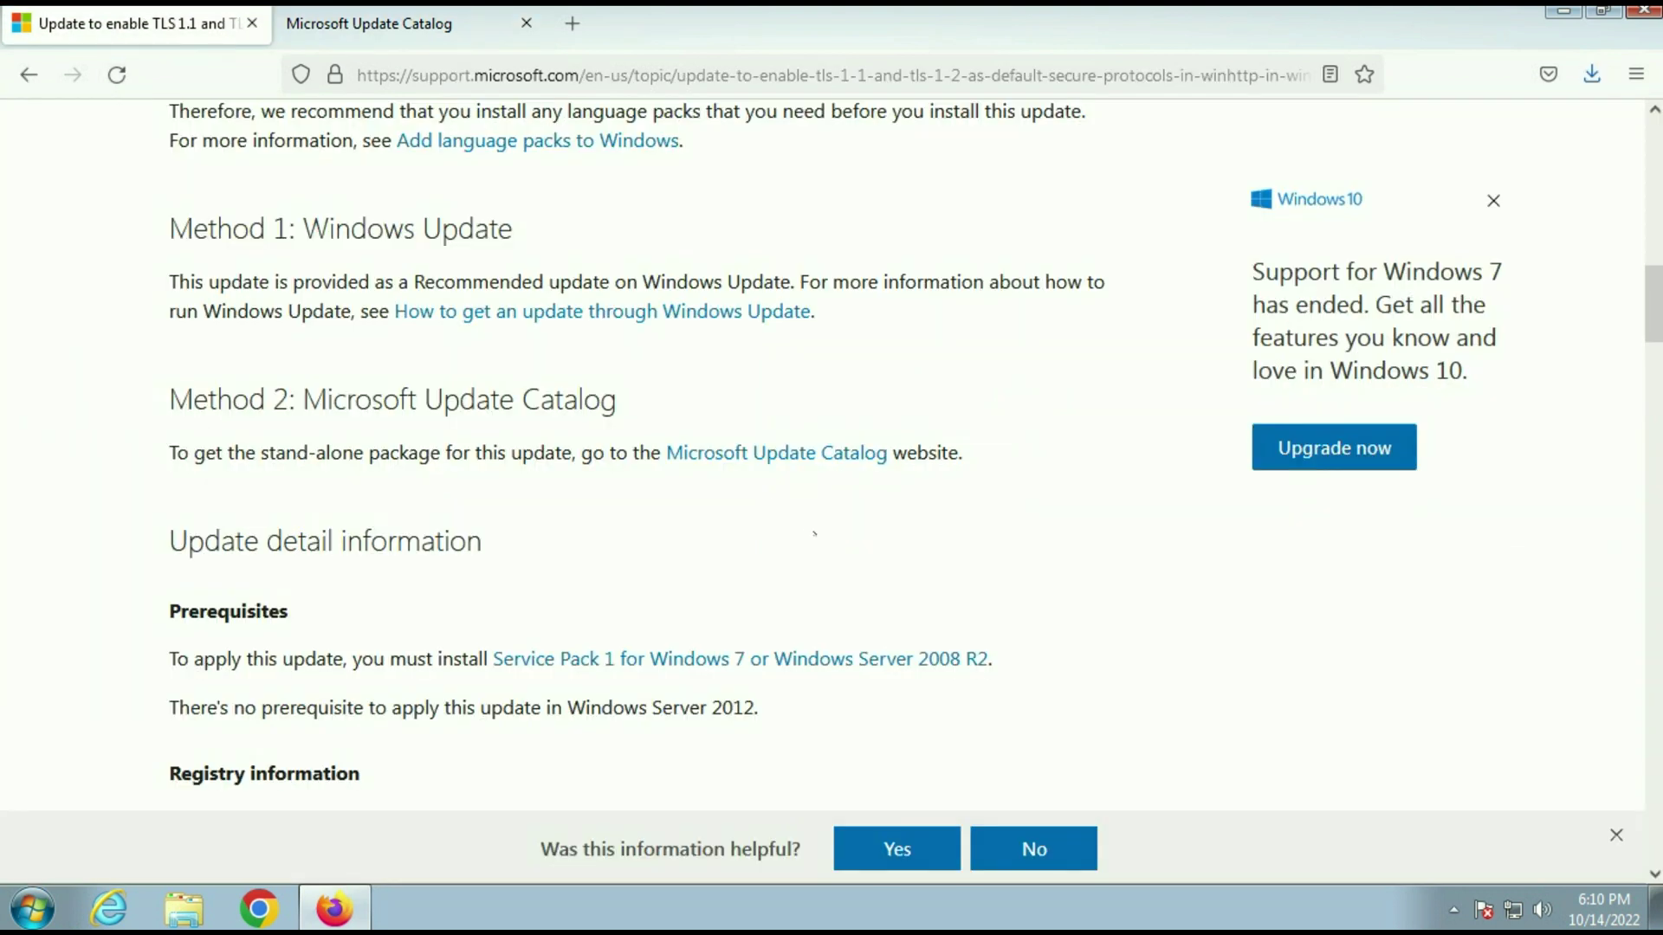
pyautogui.scroll(-5, 814, 534)
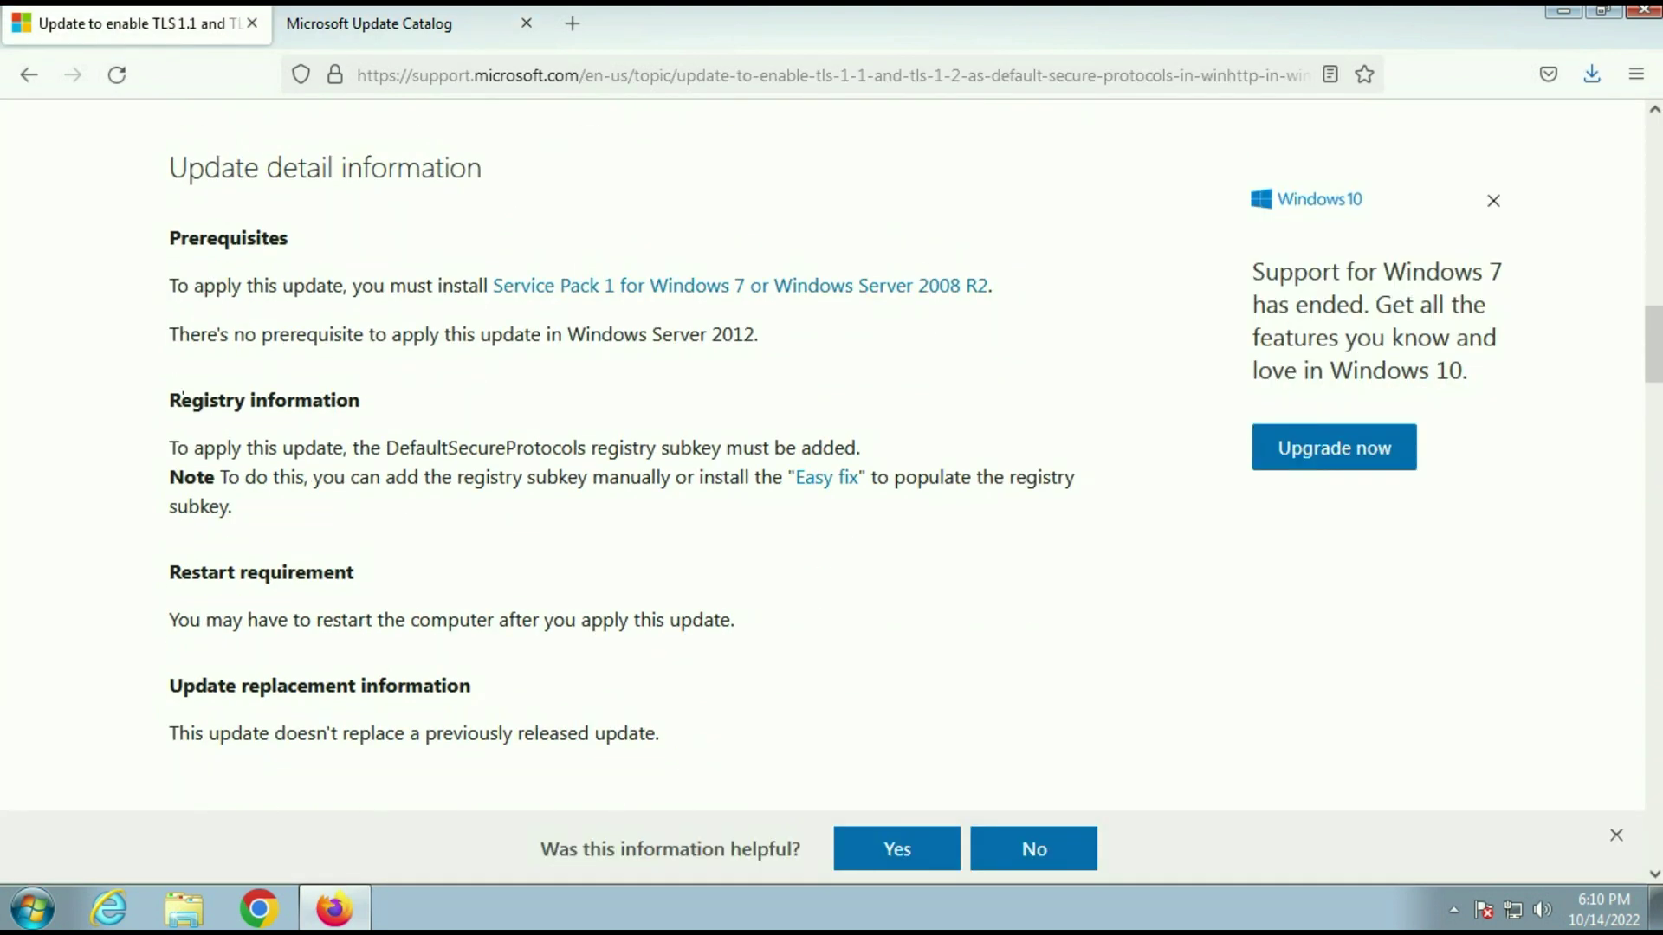
pyautogui.moveTo(182, 395); pyautogui.dragTo(296, 400)
pyautogui.click(296, 400)
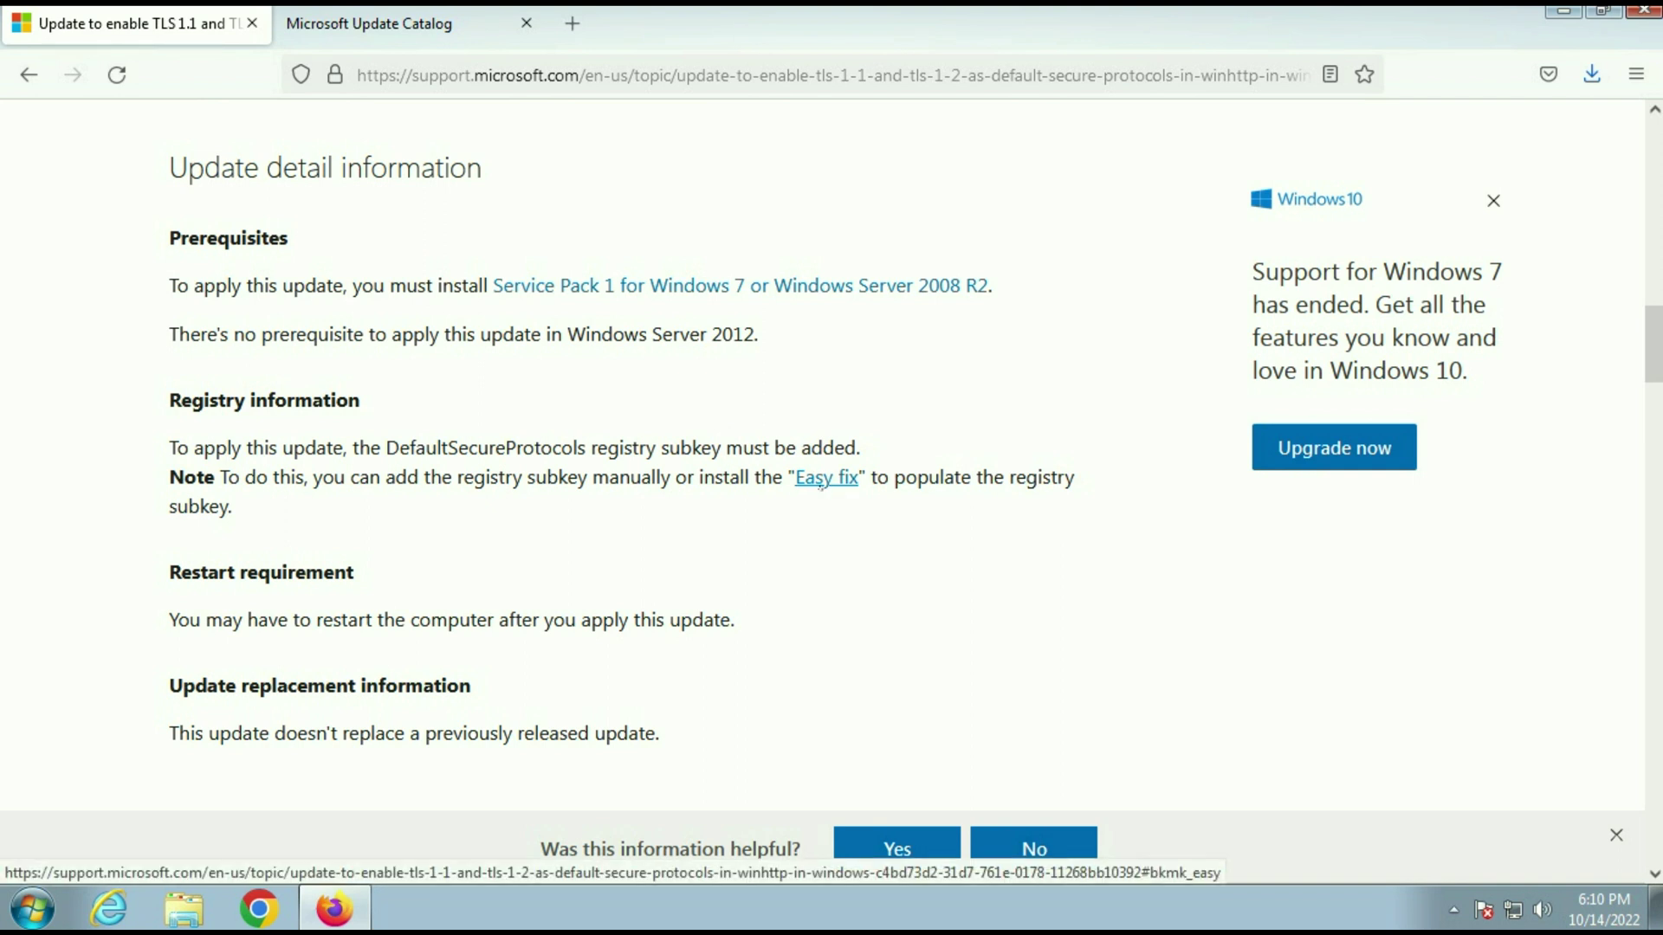
pyautogui.click(821, 485)
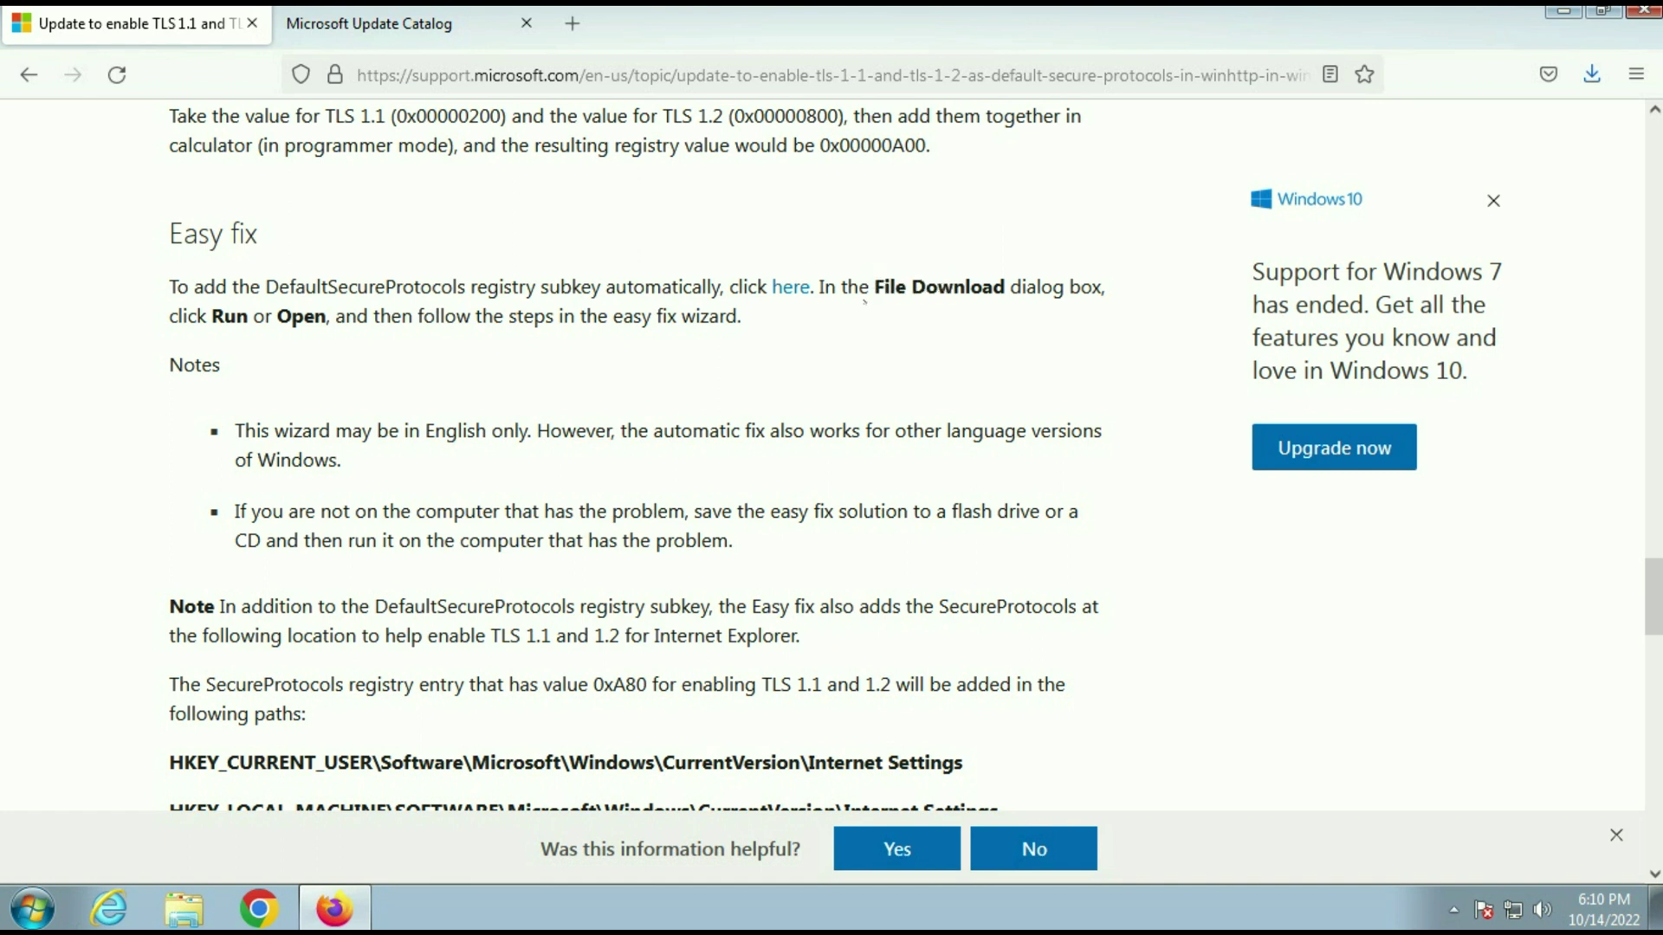
pyautogui.click(783, 286)
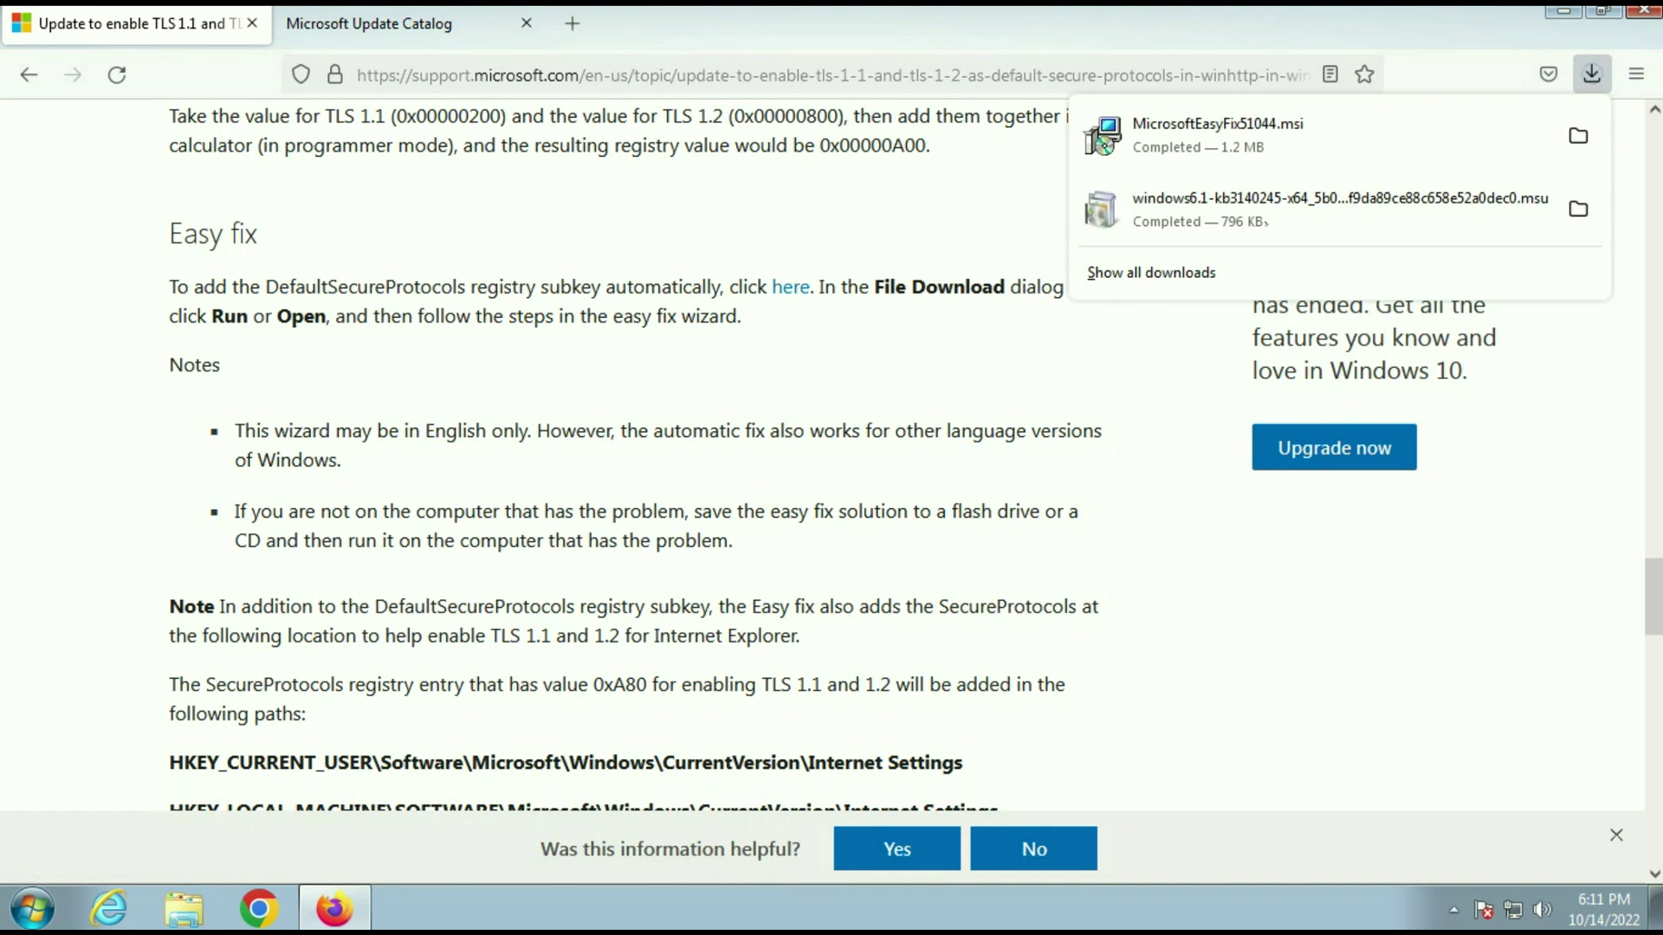
# Copy MicrosoftEasyFix51044 and the windows6.1-kb3140245 package from Downloads onto the desktop and arrange them.
pyautogui.click(1563, 11)
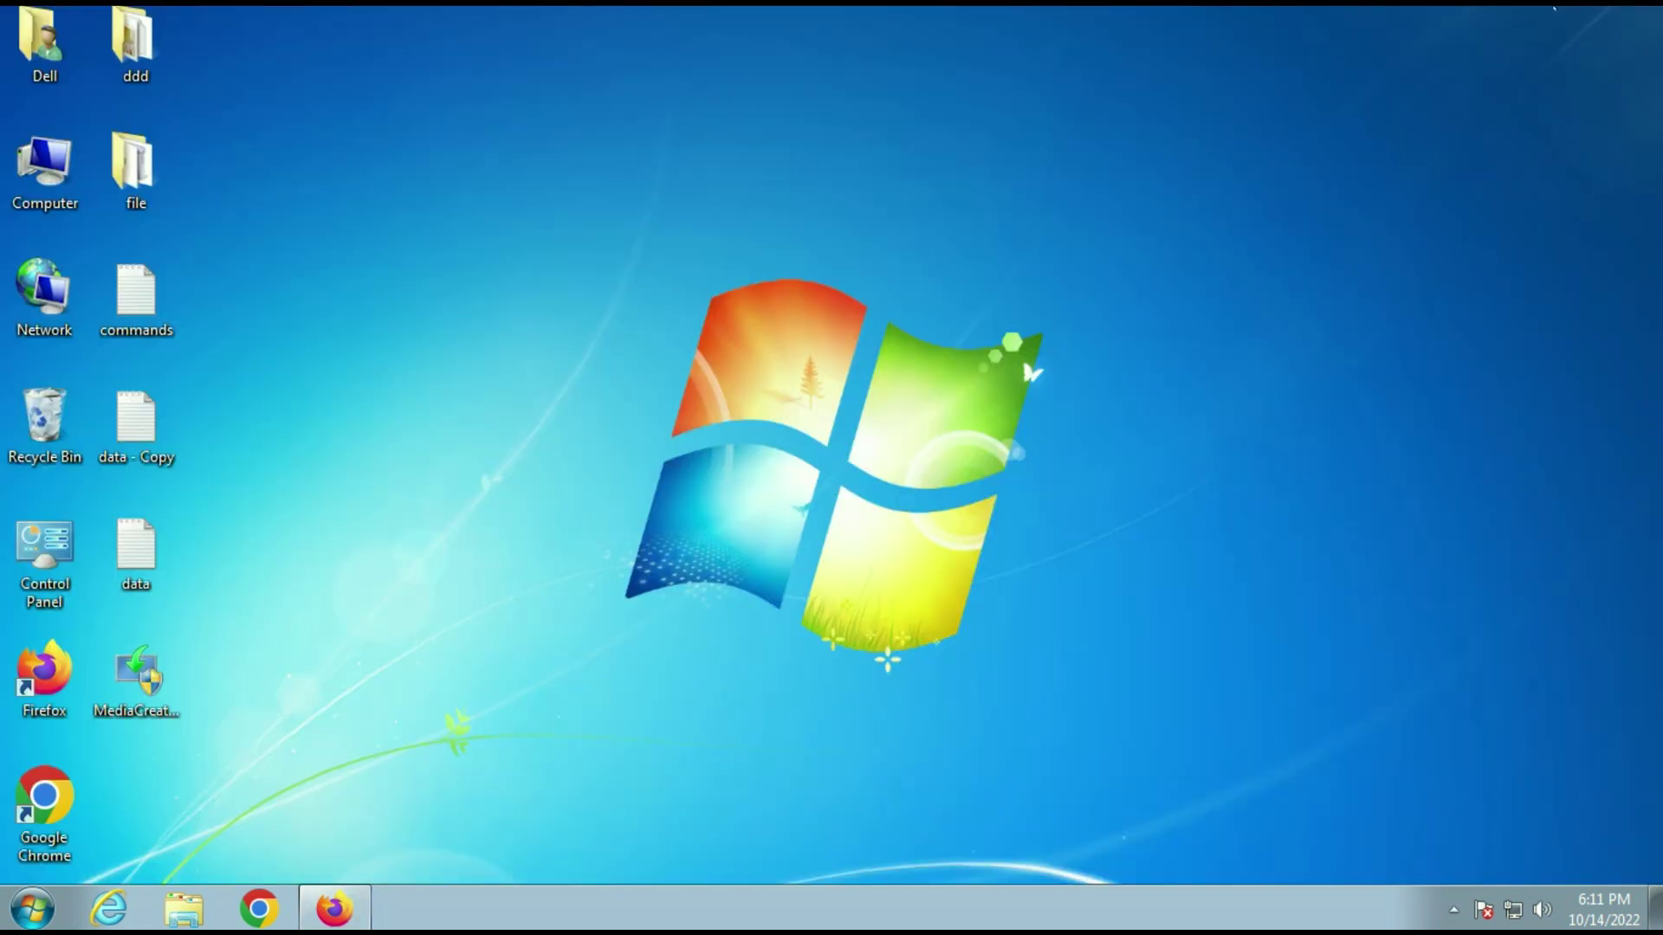
pyautogui.click(182, 909)
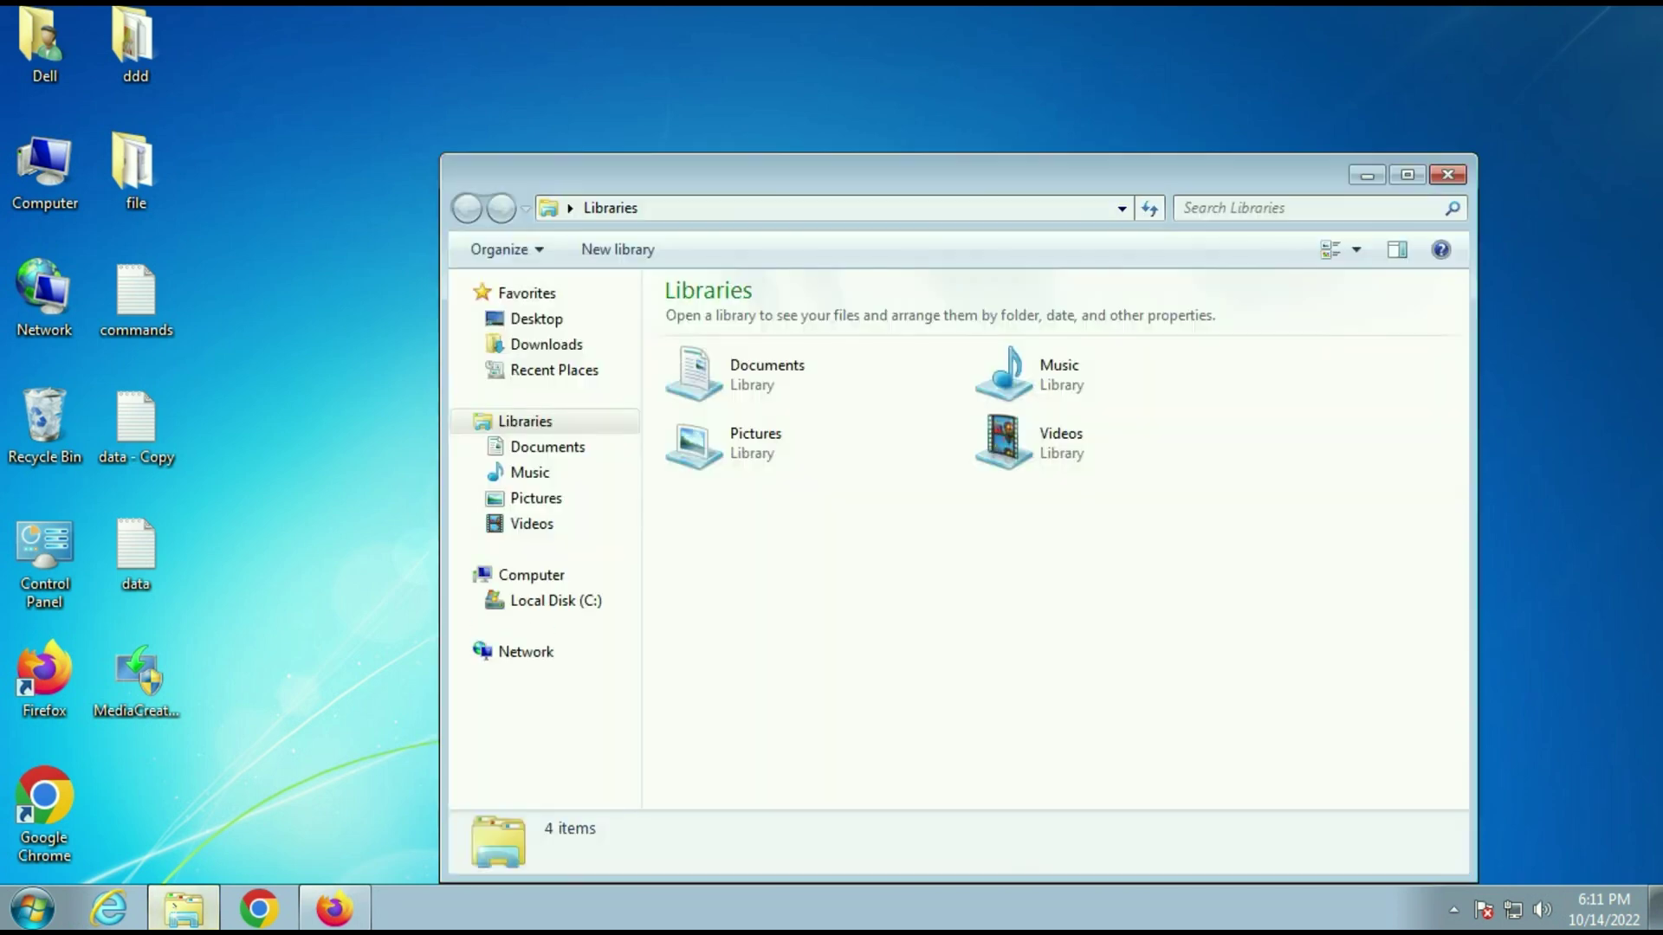
pyautogui.click(546, 344)
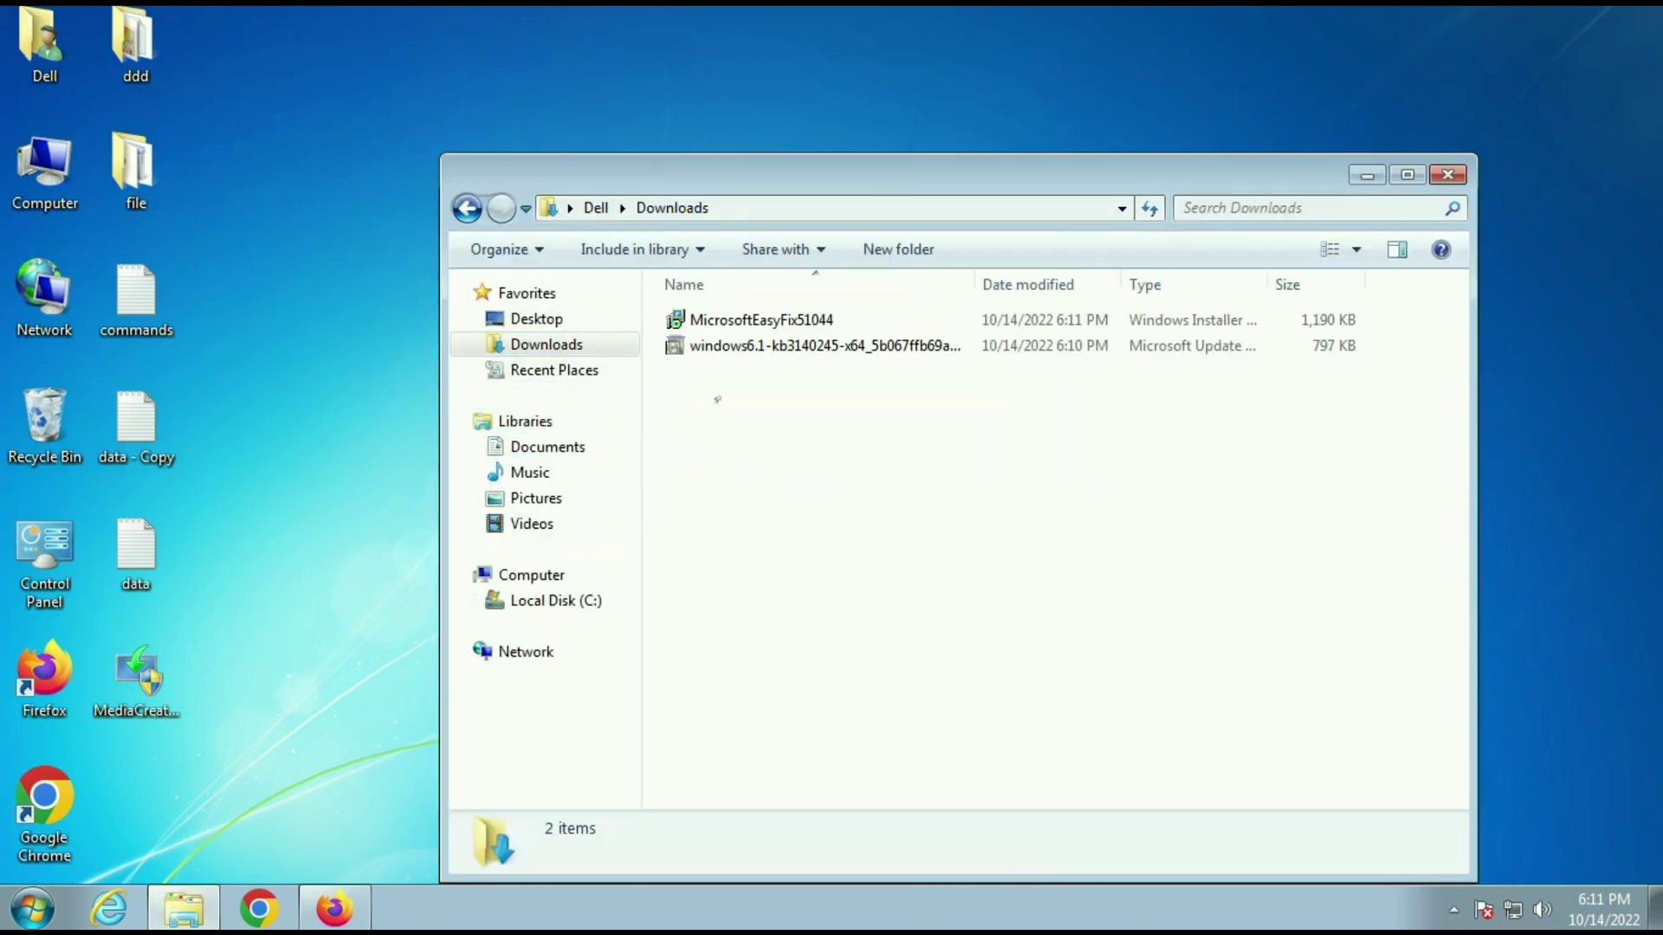
pyautogui.hotkey('ctrl', 'a')
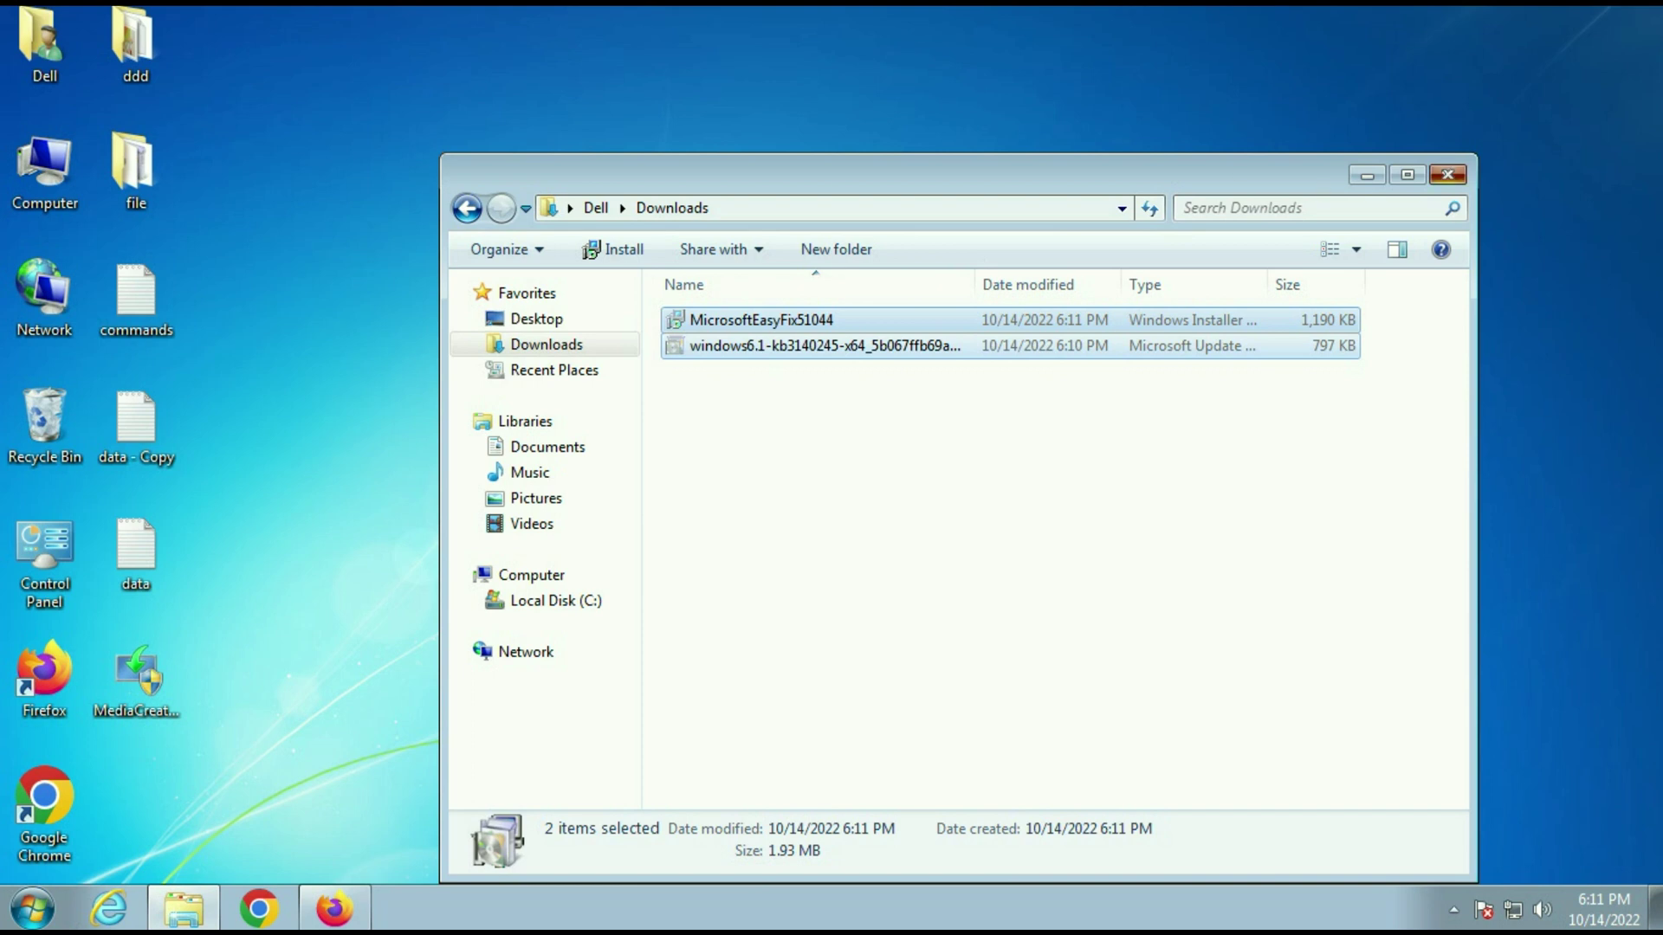
pyautogui.hotkey('alt', 'F4')
pyautogui.hotkey('ctrl', 'v')
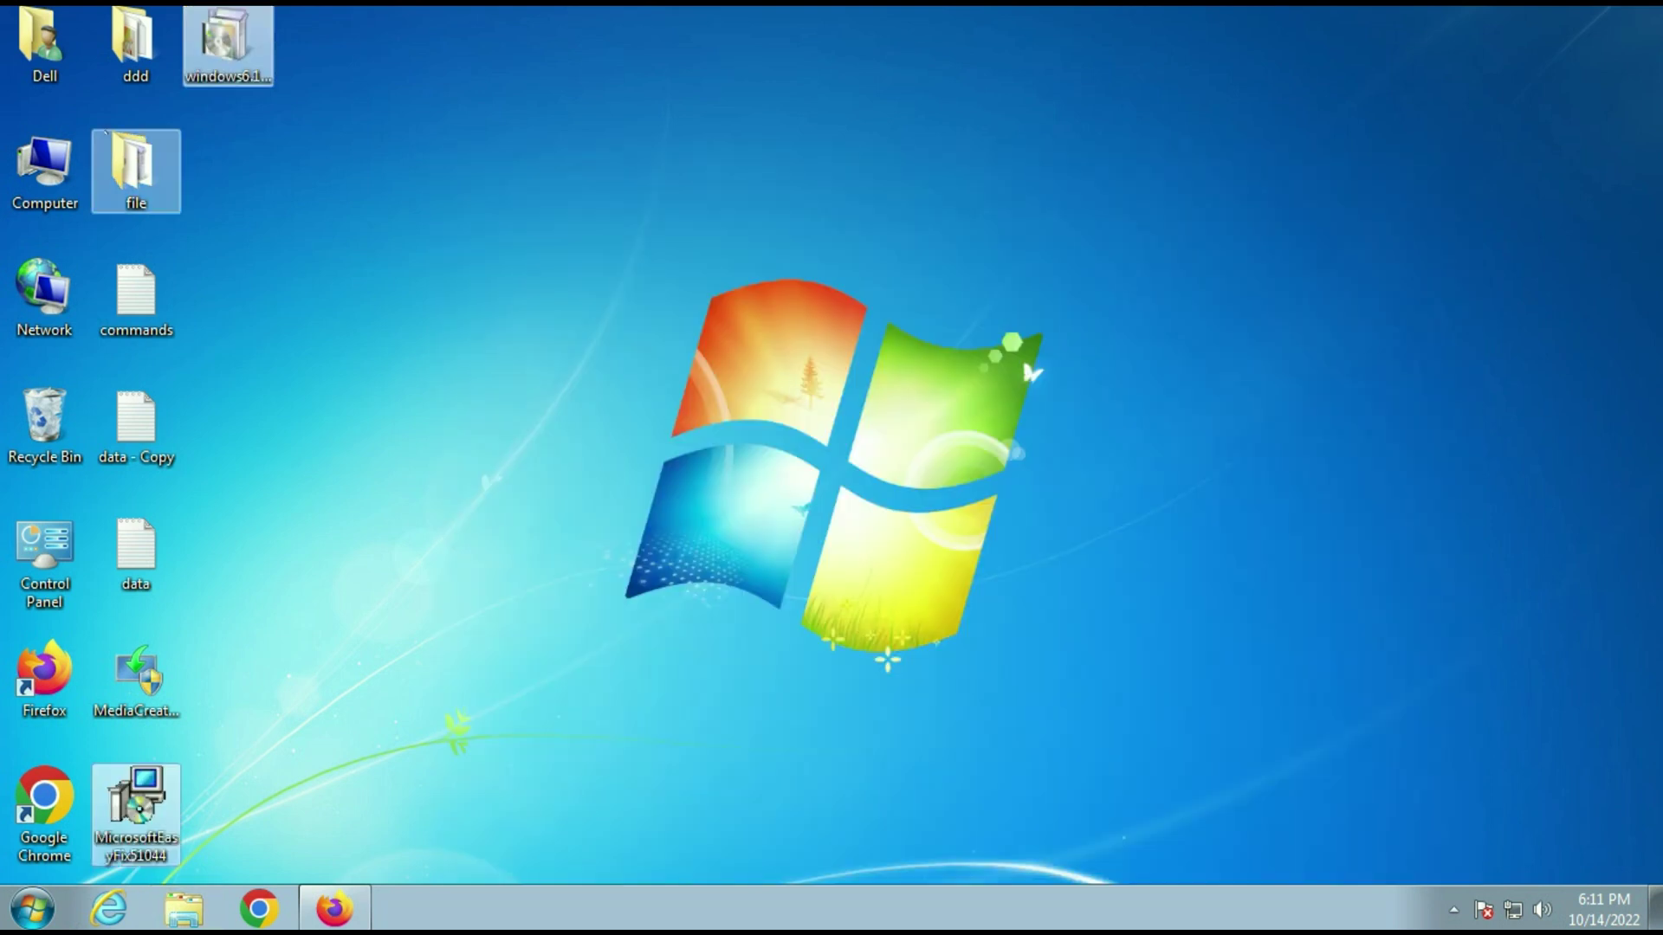
pyautogui.moveTo(237, 65); pyautogui.dragTo(501, 298)
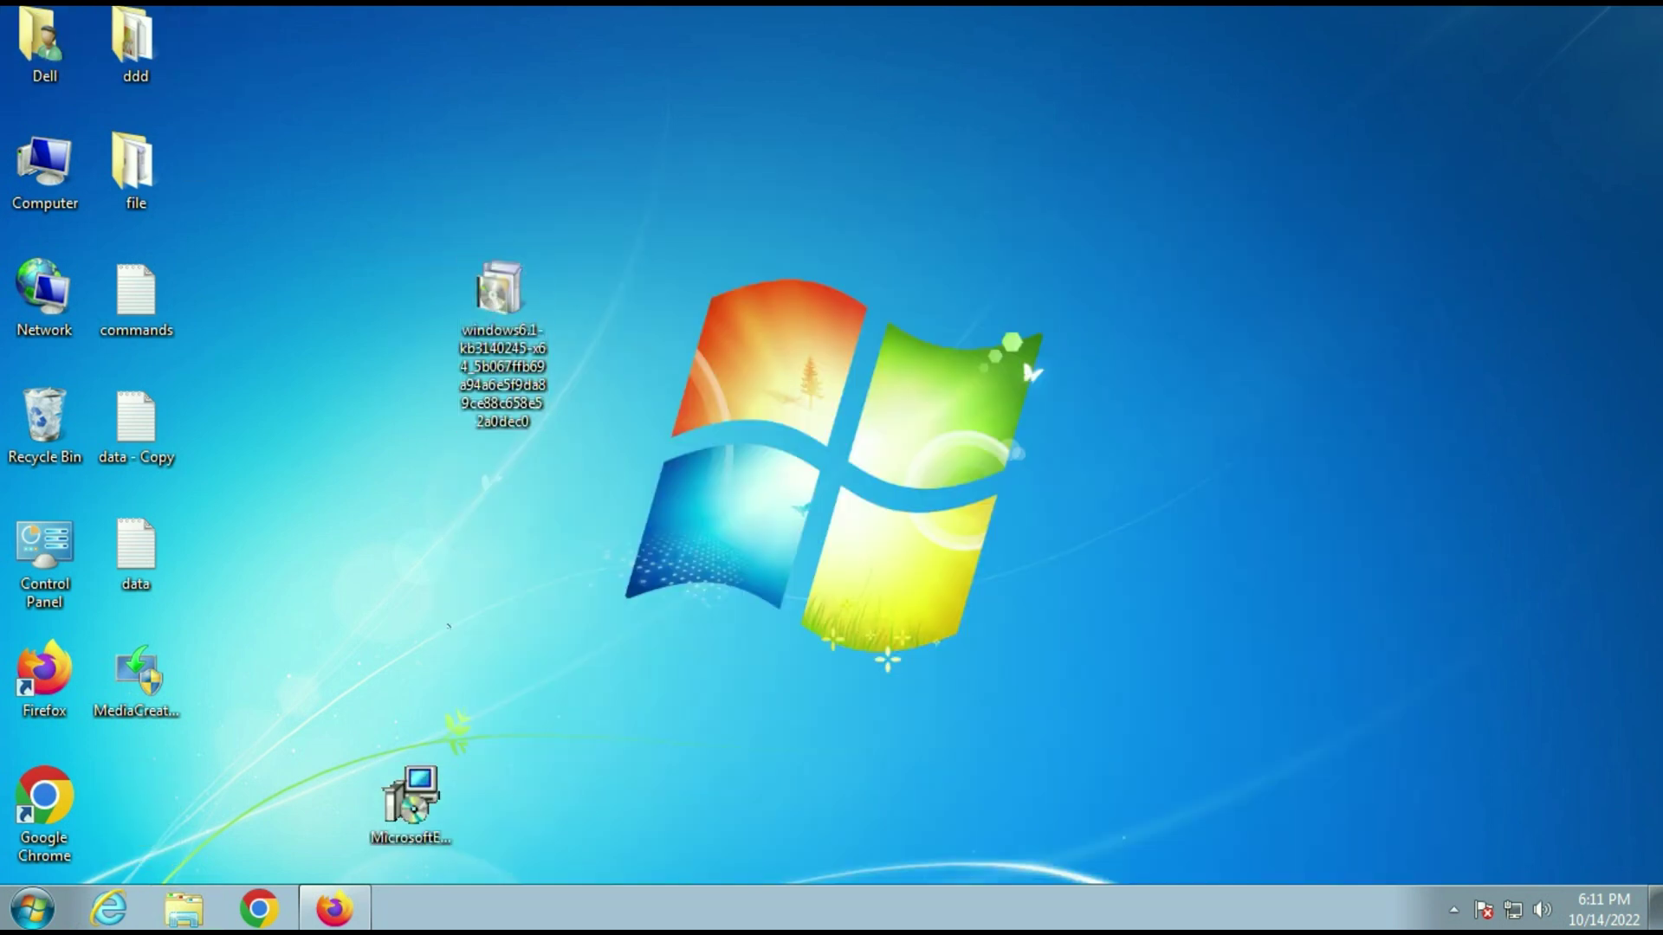
pyautogui.moveTo(410, 805); pyautogui.dragTo(350, 379)
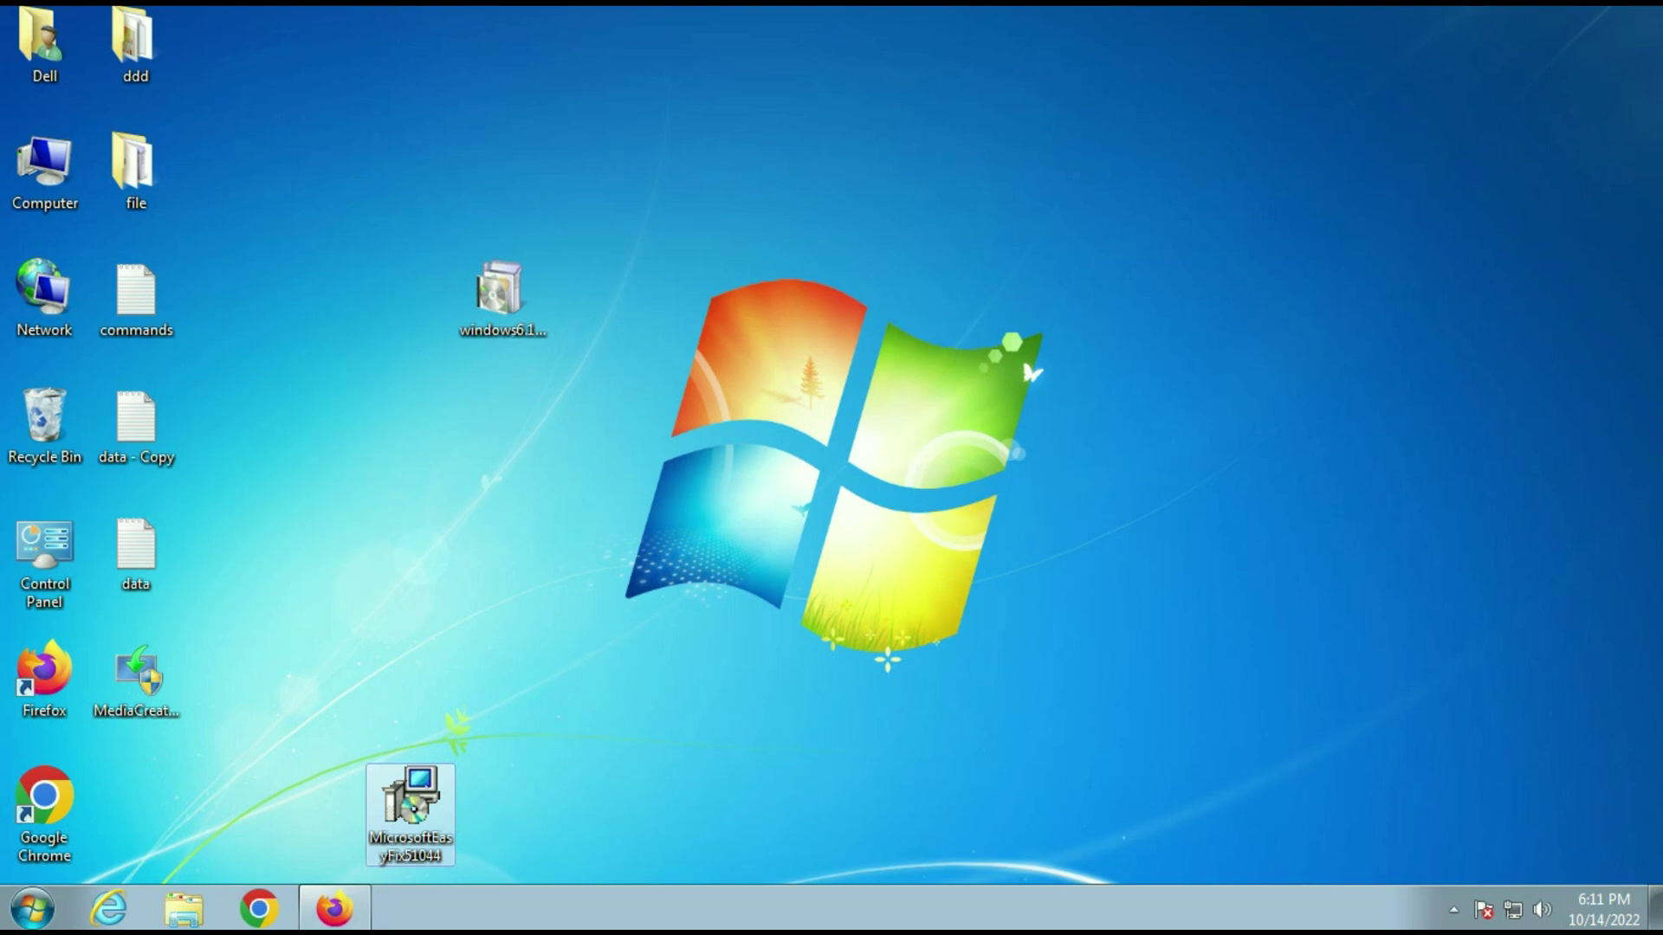
pyautogui.moveTo(410, 805); pyautogui.dragTo(319, 424)
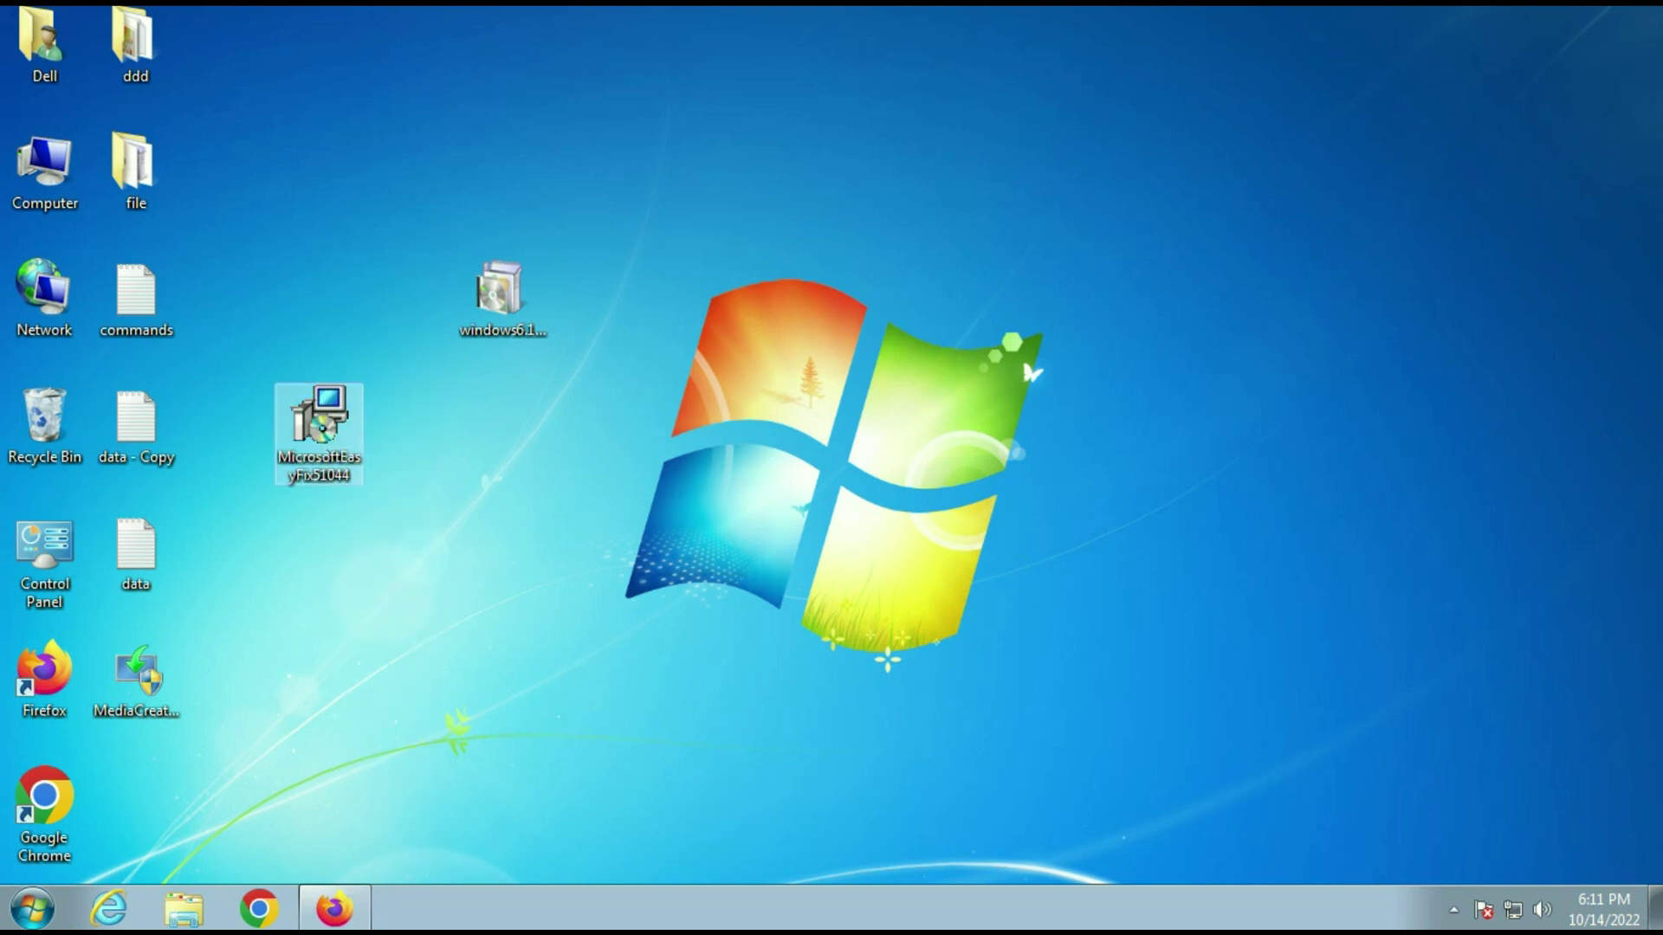
# Run MicrosoftEasyFix51044, accept its license terms, and close the wizard once it reports All done.
pyautogui.doubleClick(318, 422)
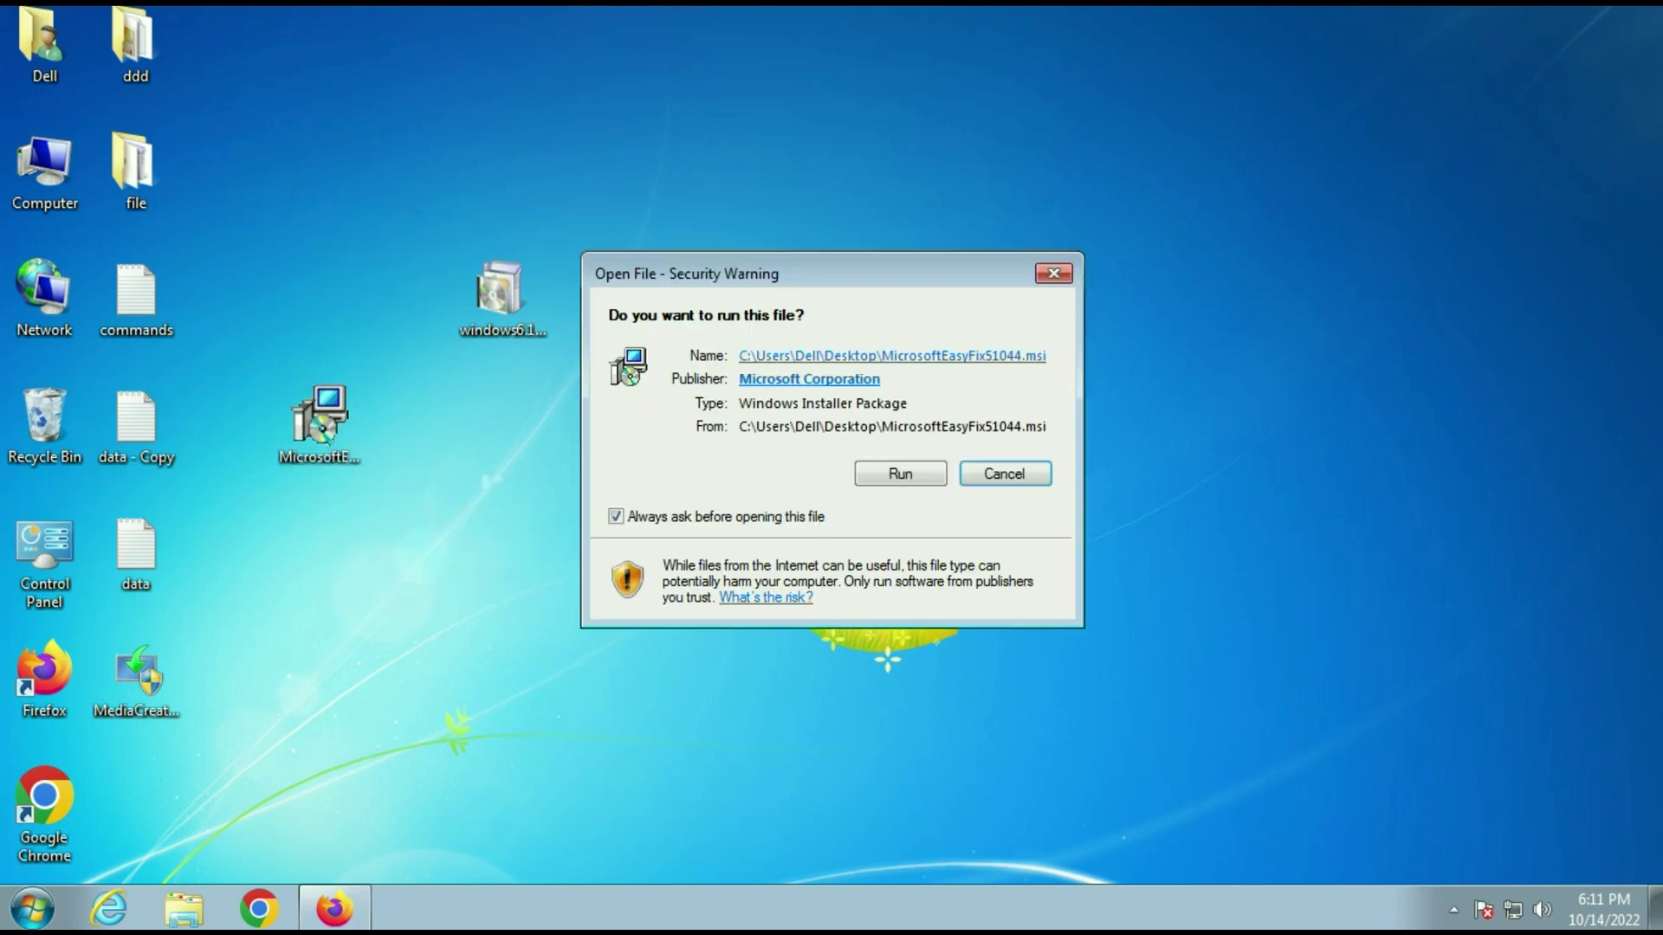
pyautogui.click(893, 466)
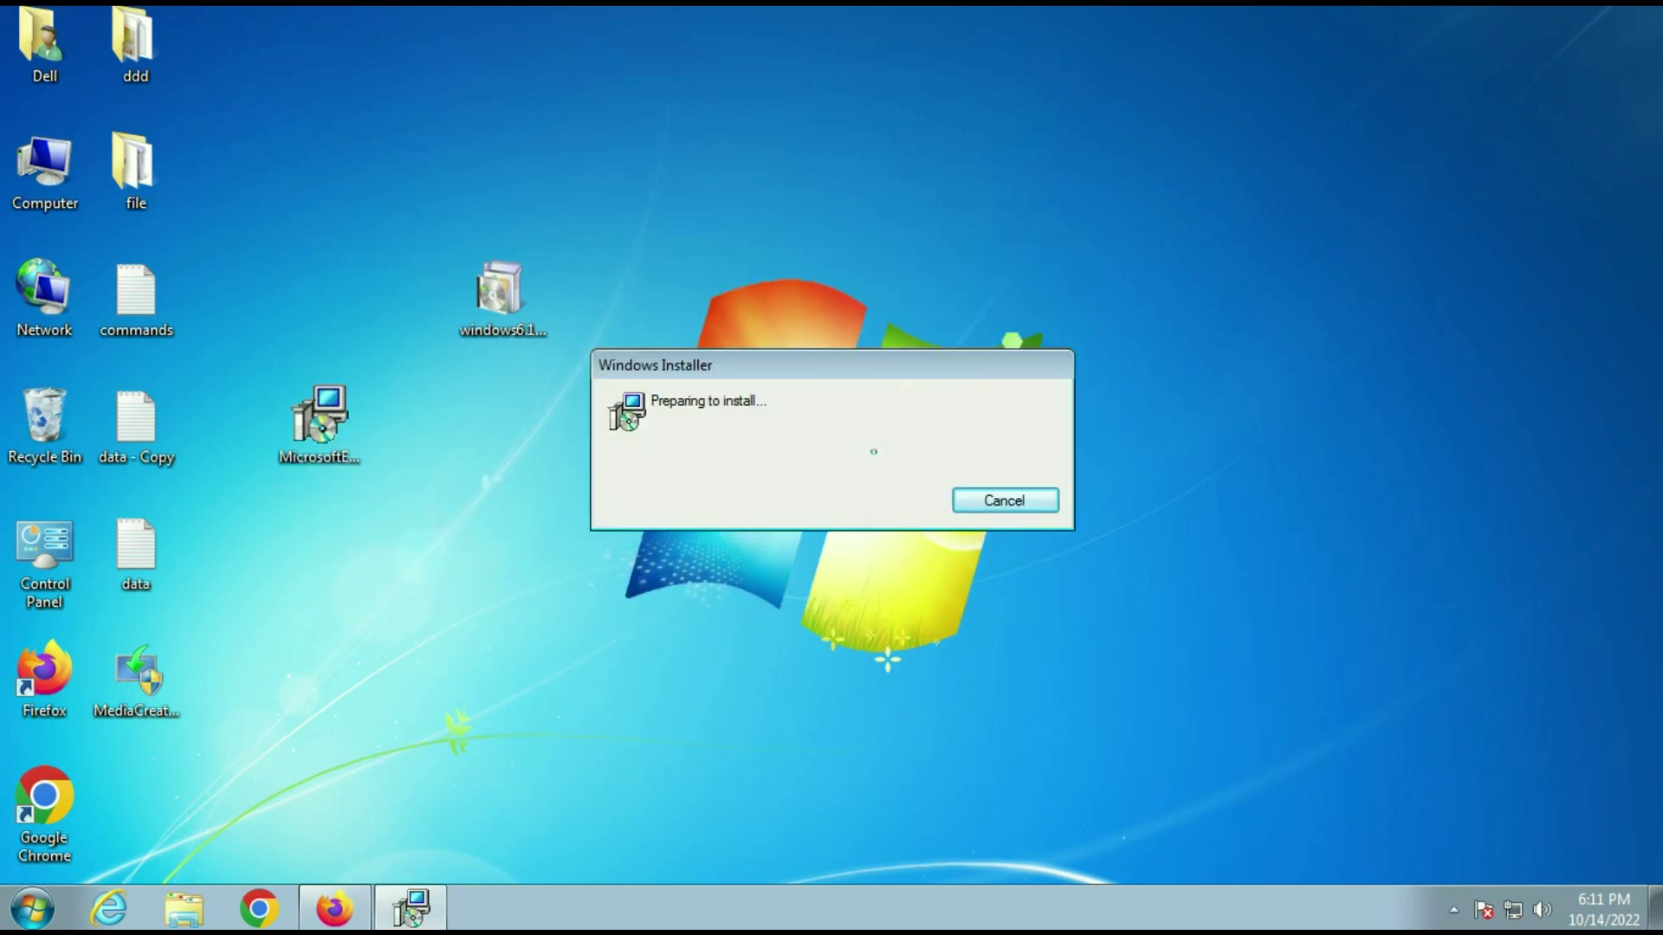
pyautogui.click(565, 603)
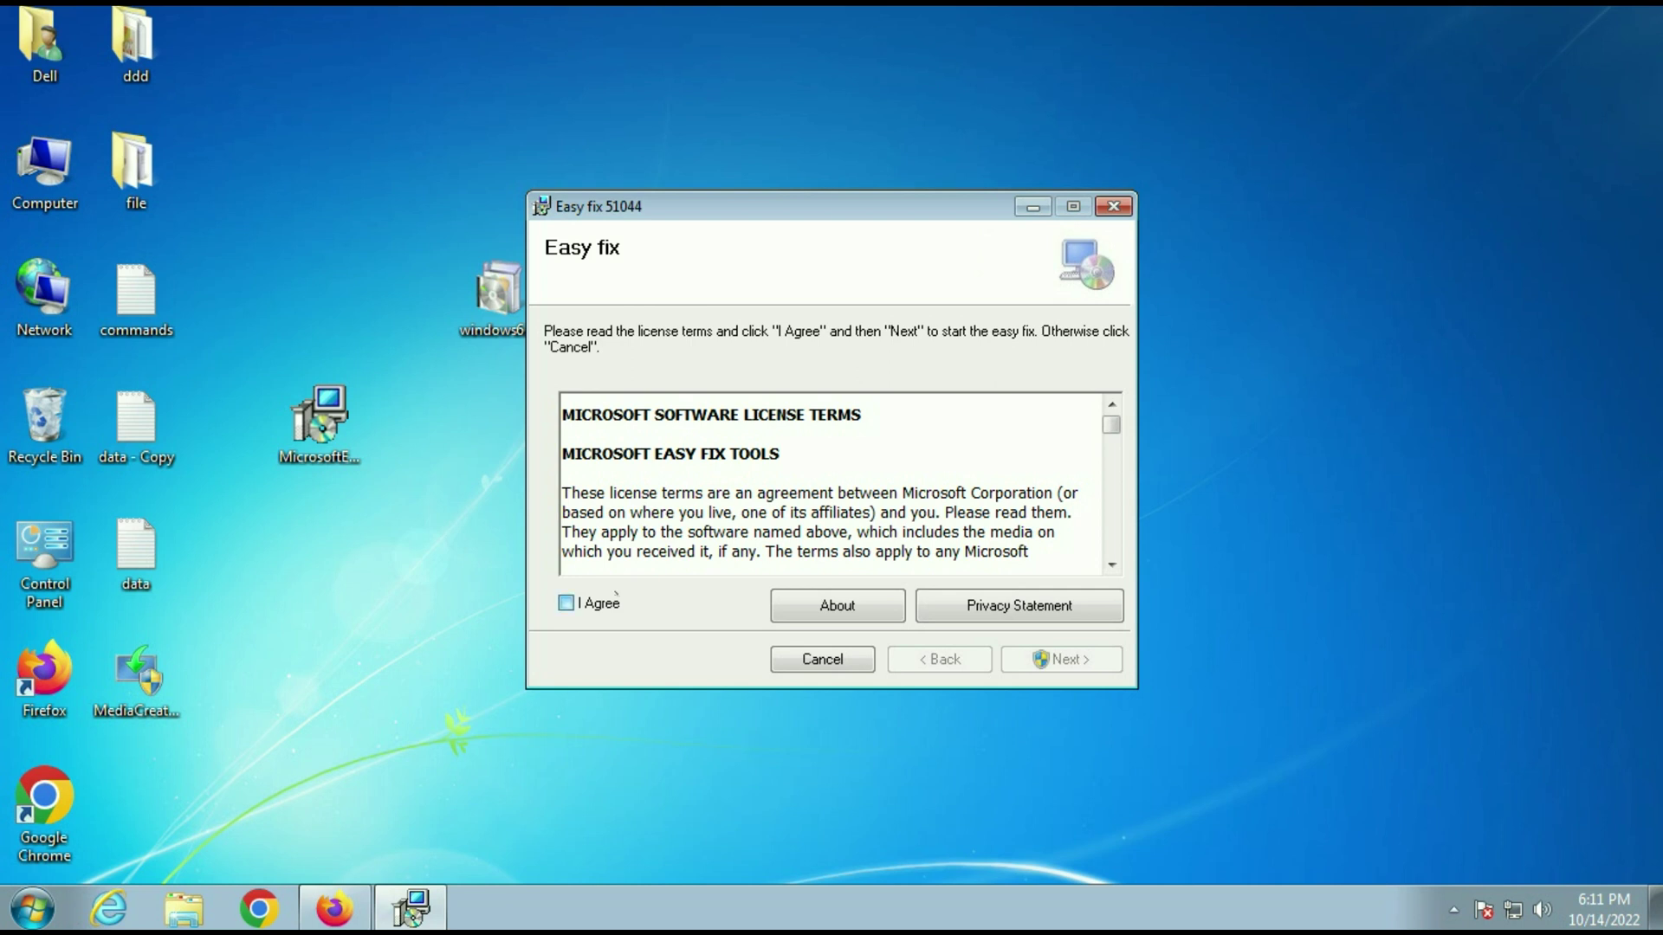
pyautogui.click(1062, 660)
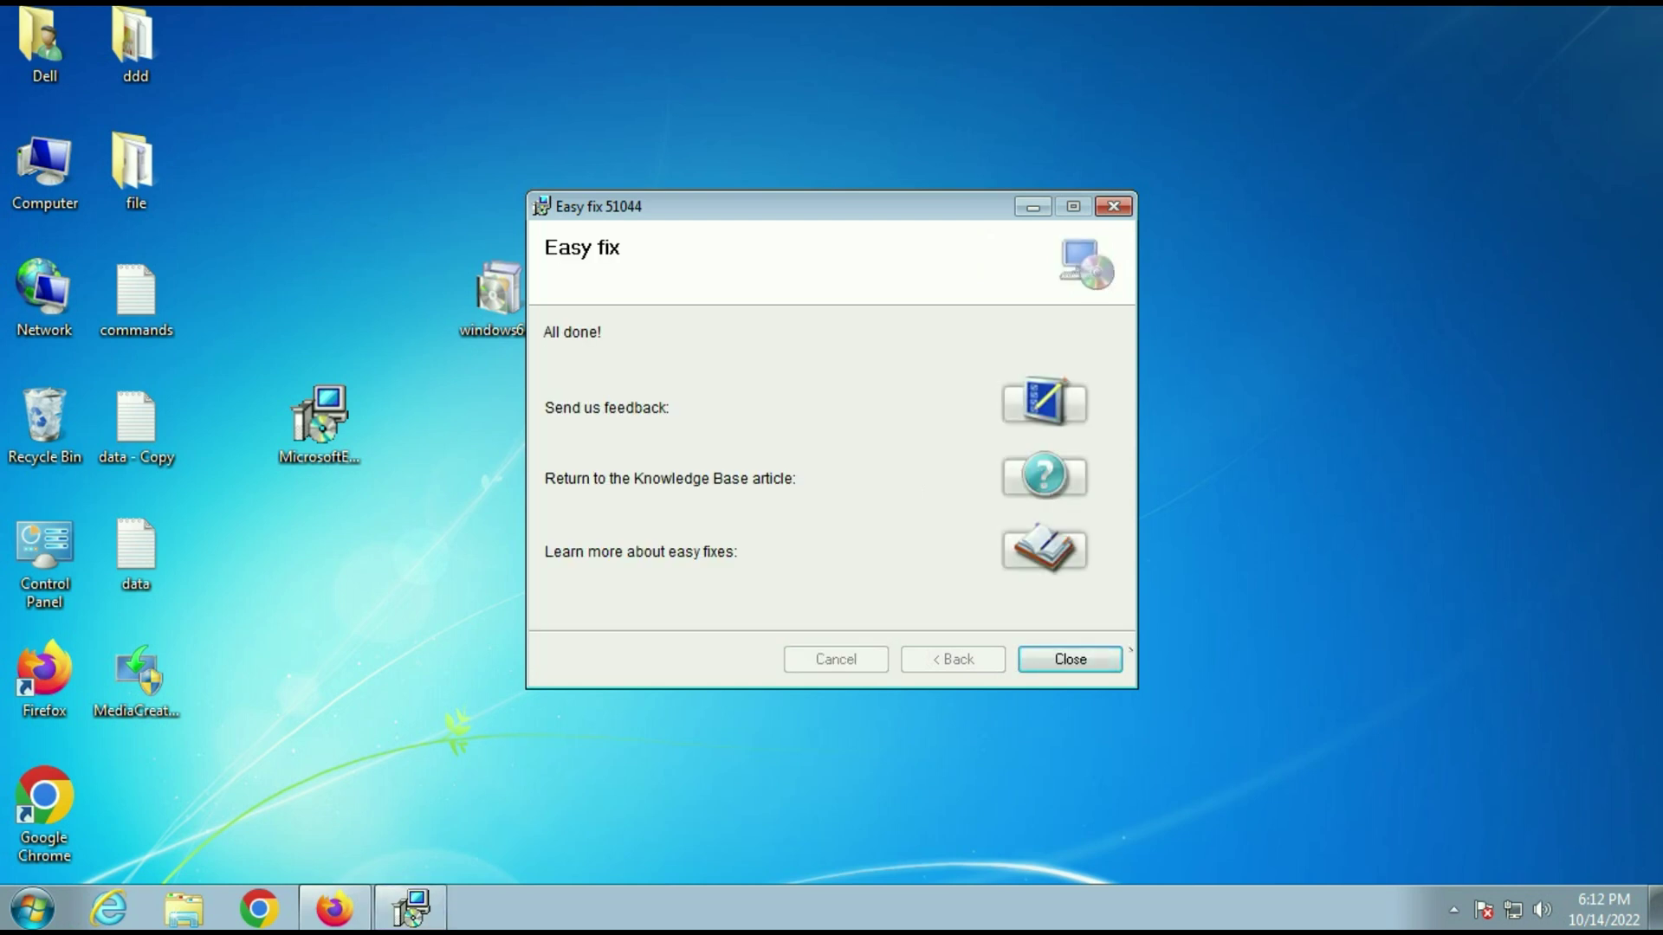
pyautogui.click(1070, 659)
pyautogui.click(501, 290)
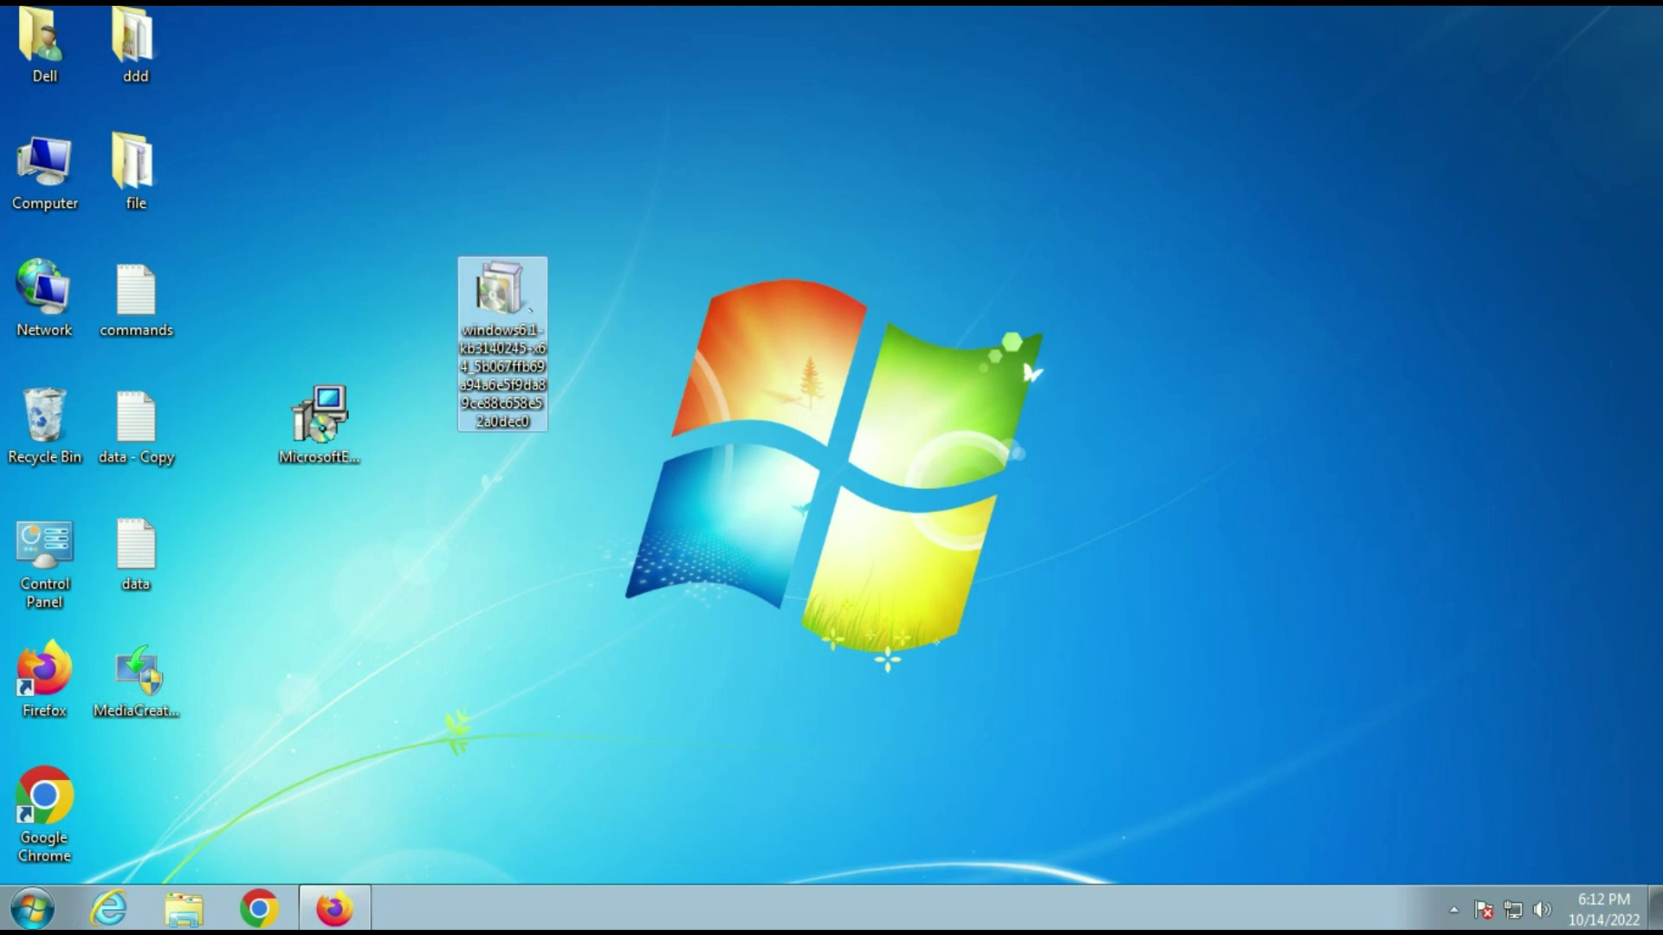
# Run the windows6.1-kb3140245 update and dismiss the message that it is already installed.
pyautogui.rightClick(513, 305)
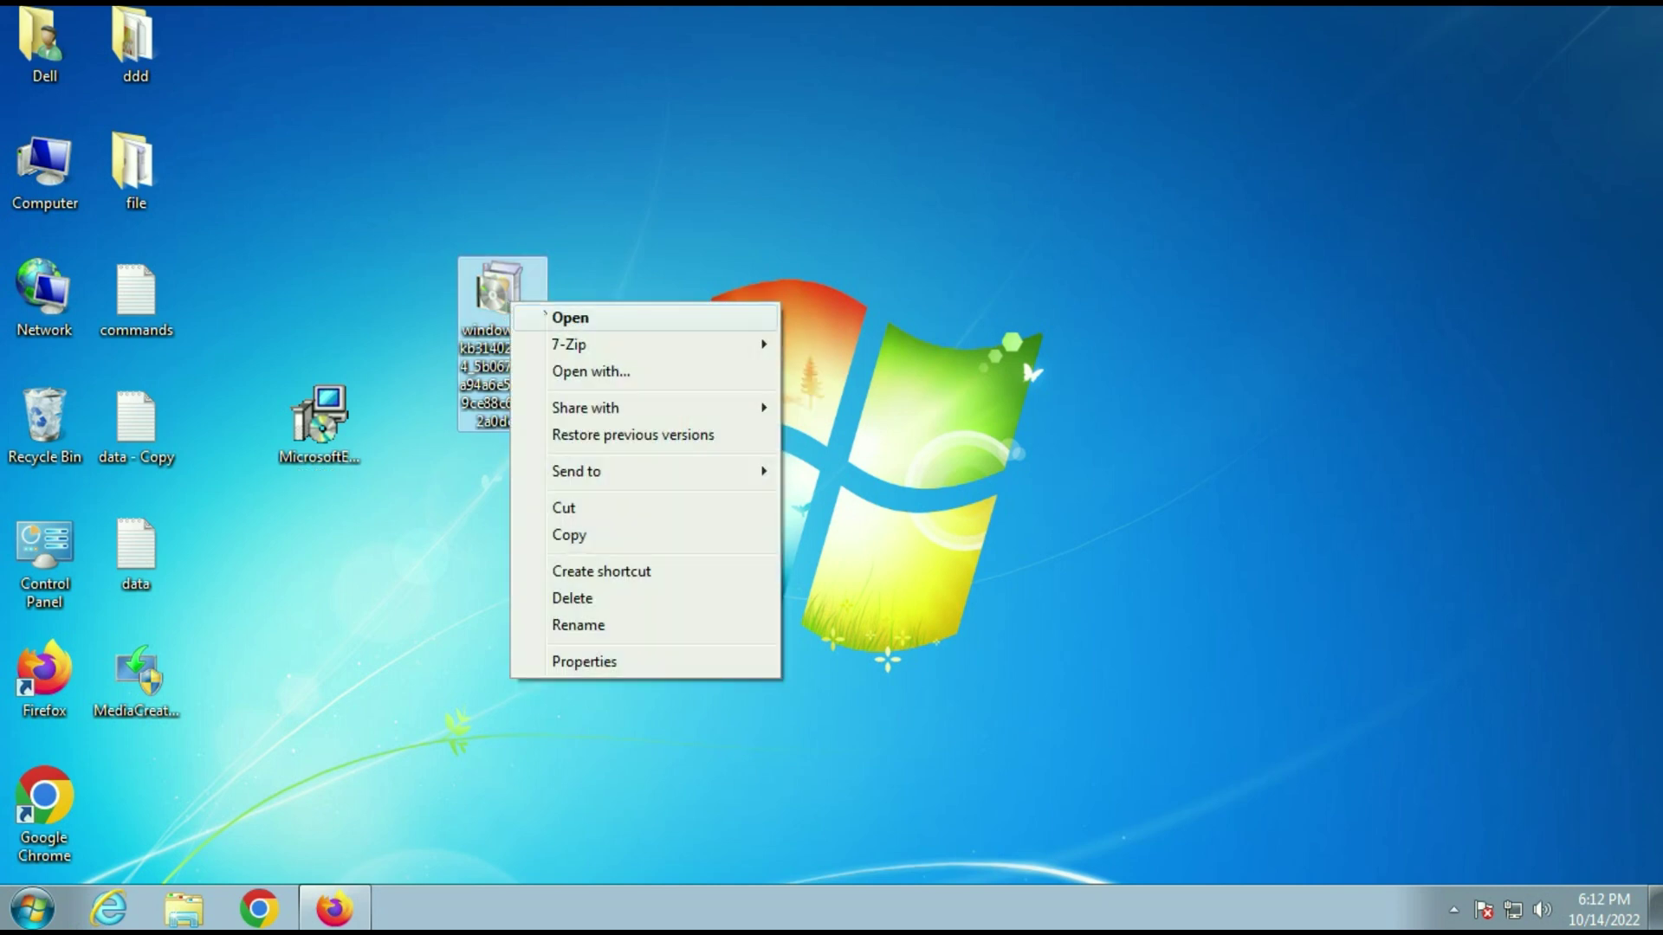
pyautogui.click(684, 198)
pyautogui.click(501, 290)
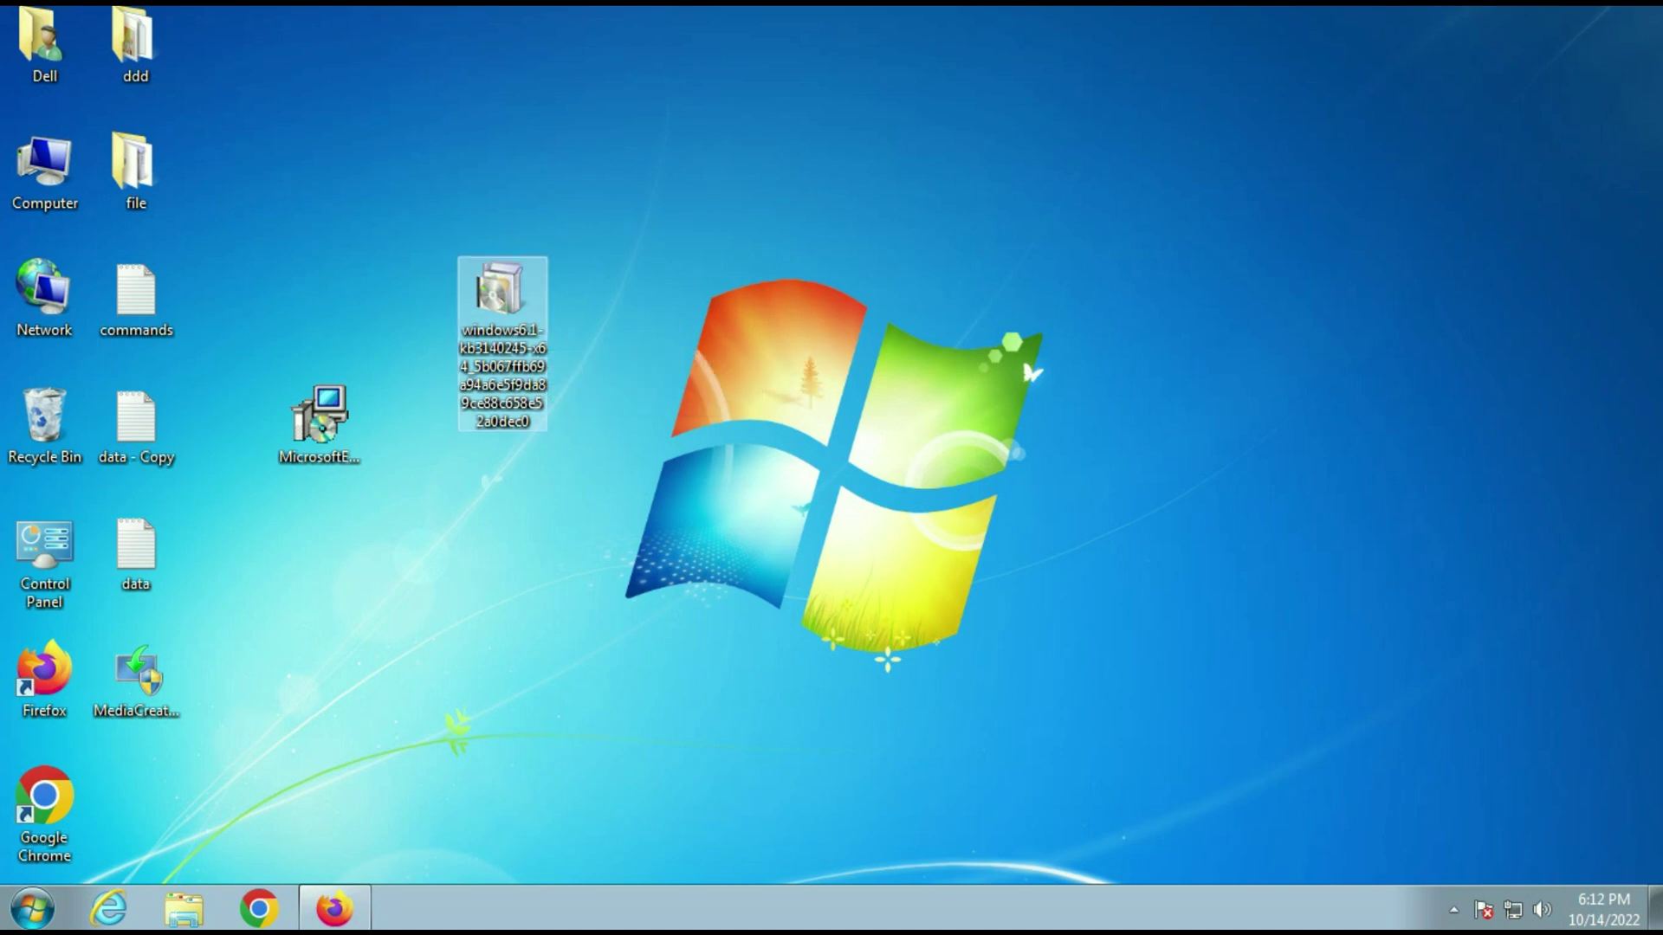
pyautogui.press('Return')
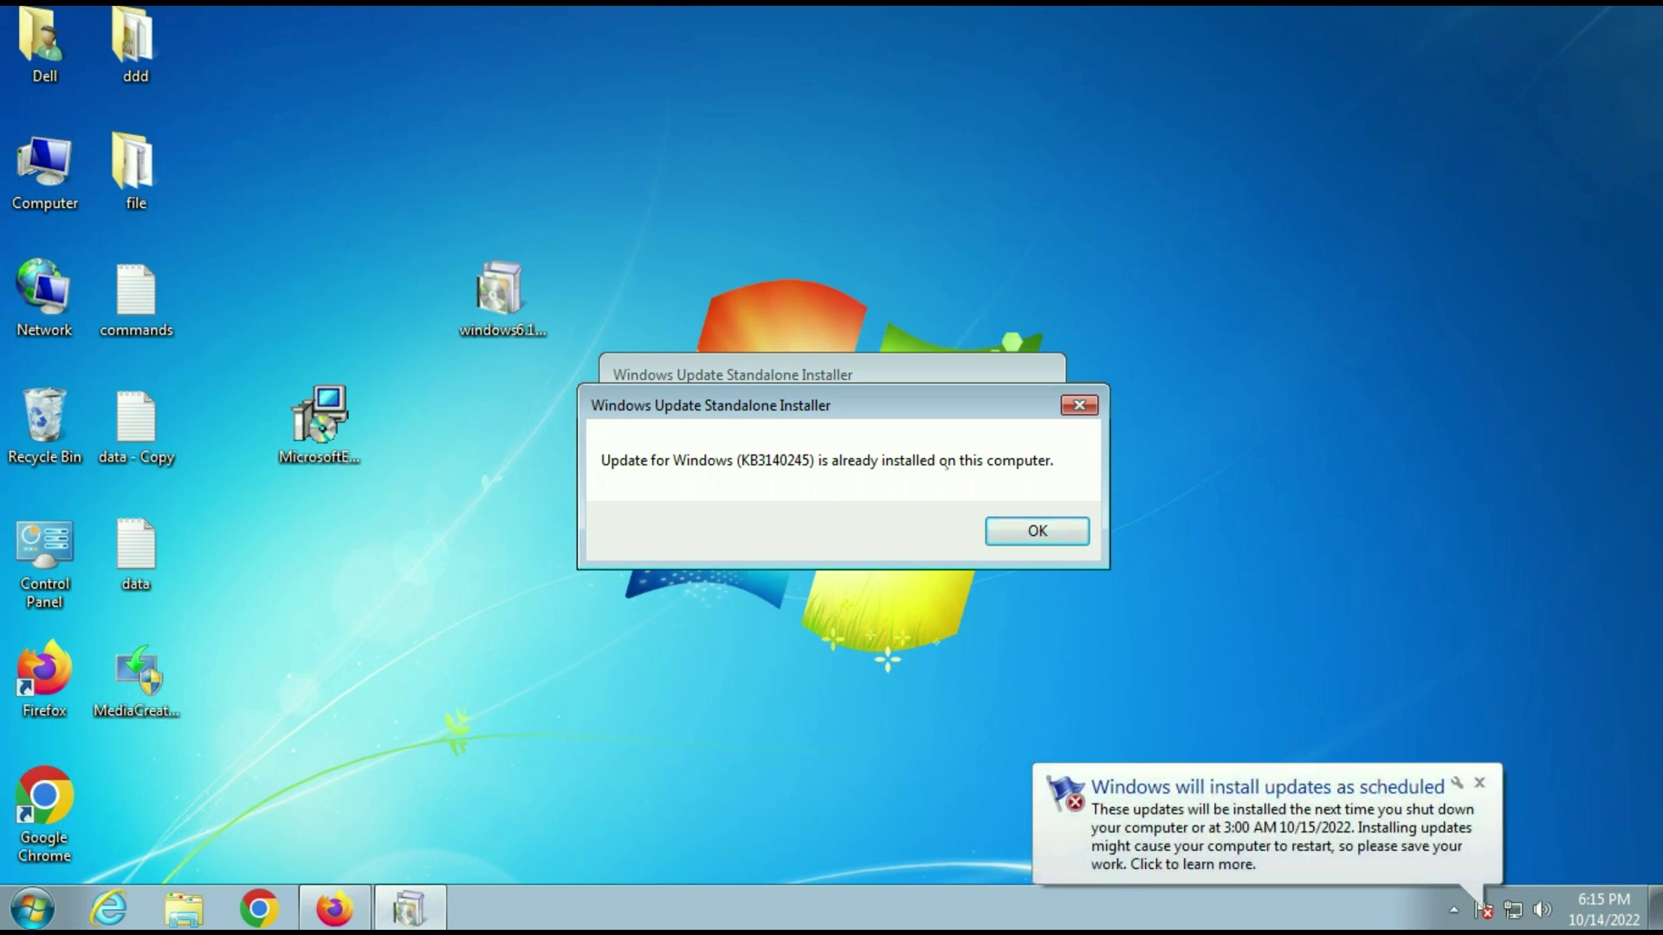
pyautogui.click(1010, 532)
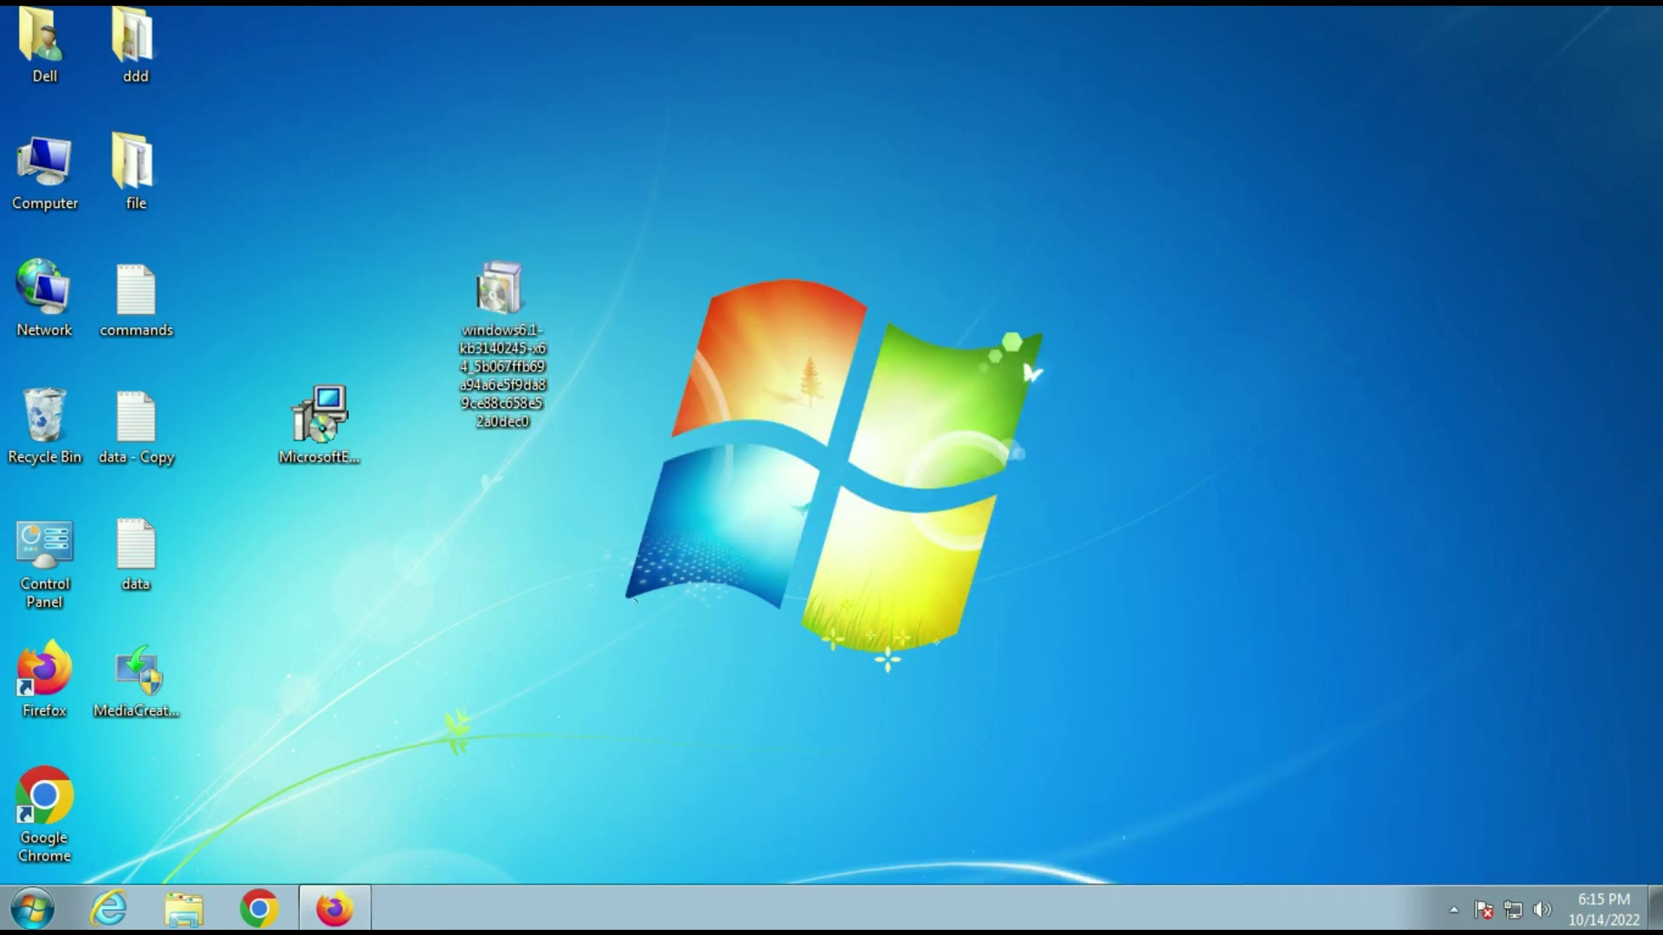
# Place the MediaCreationTool icon beside the update file and run it as administrator, approving UAC.
pyautogui.moveTo(144, 695); pyautogui.dragTo(511, 579)
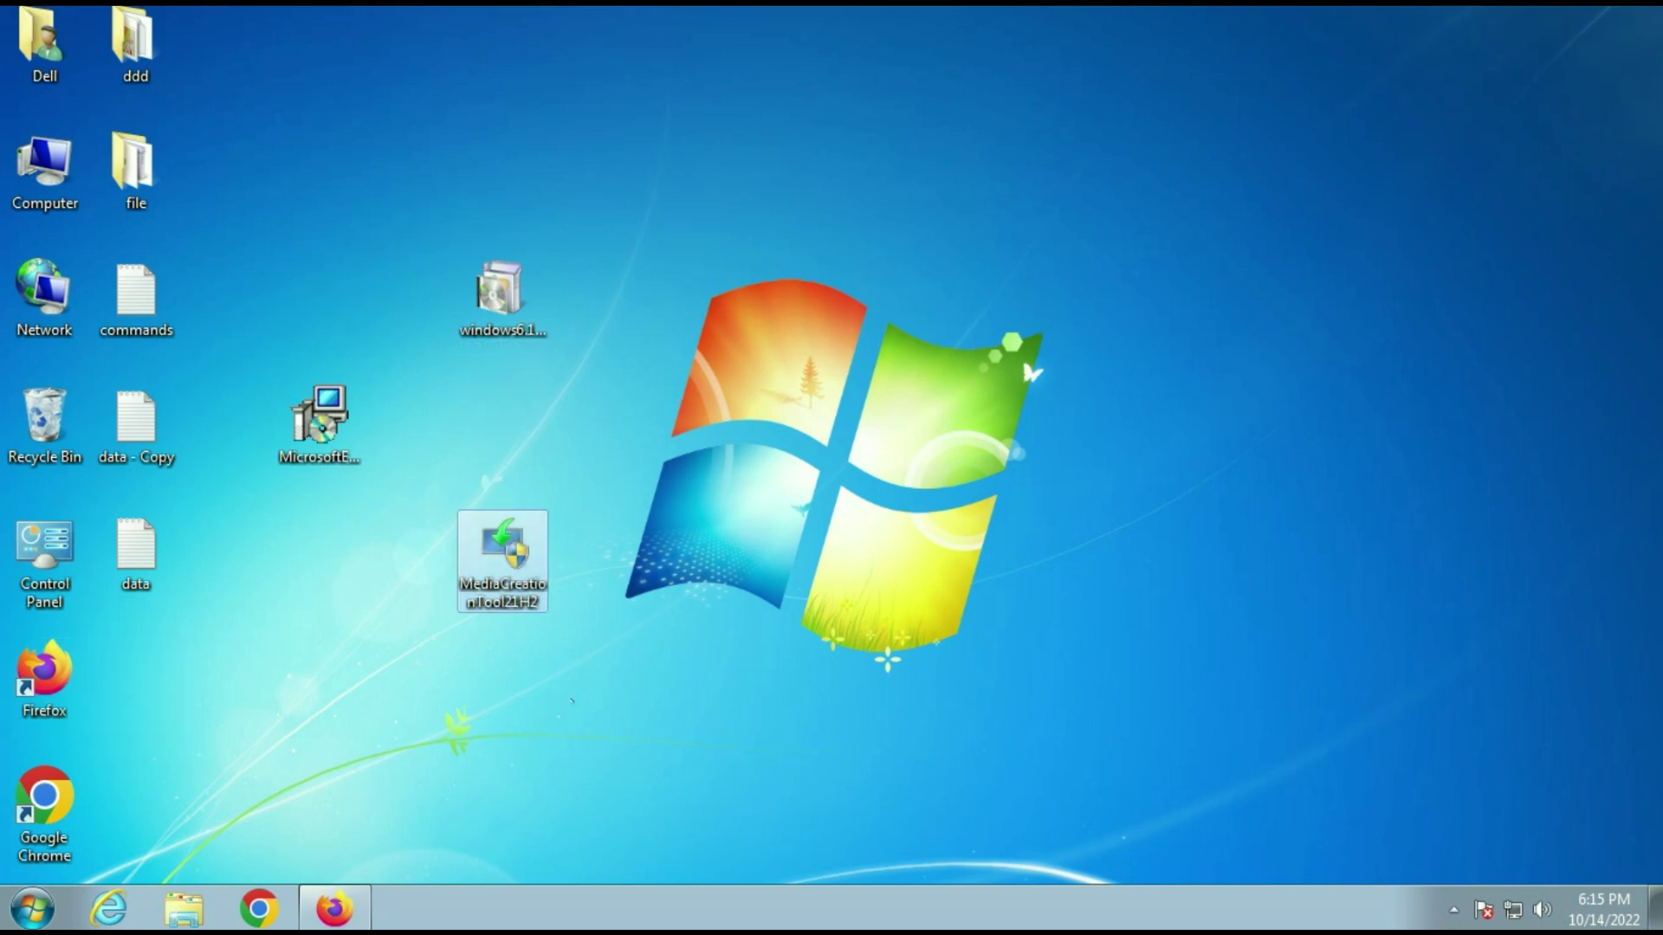
pyautogui.rightClick(520, 572)
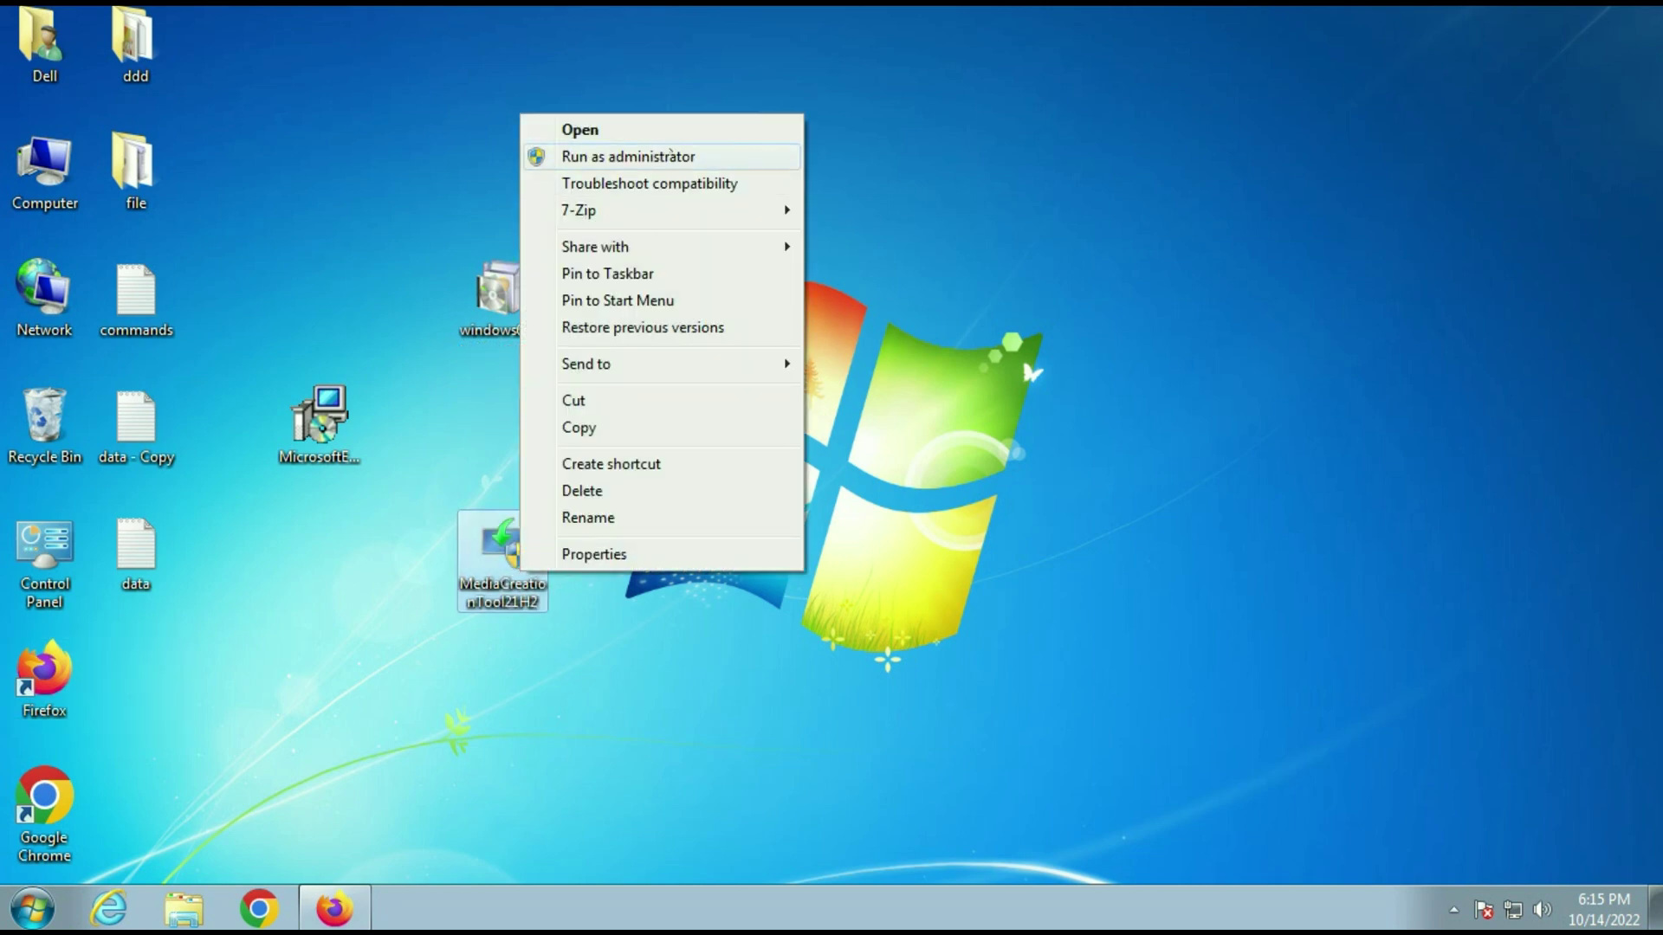
pyautogui.click(667, 156)
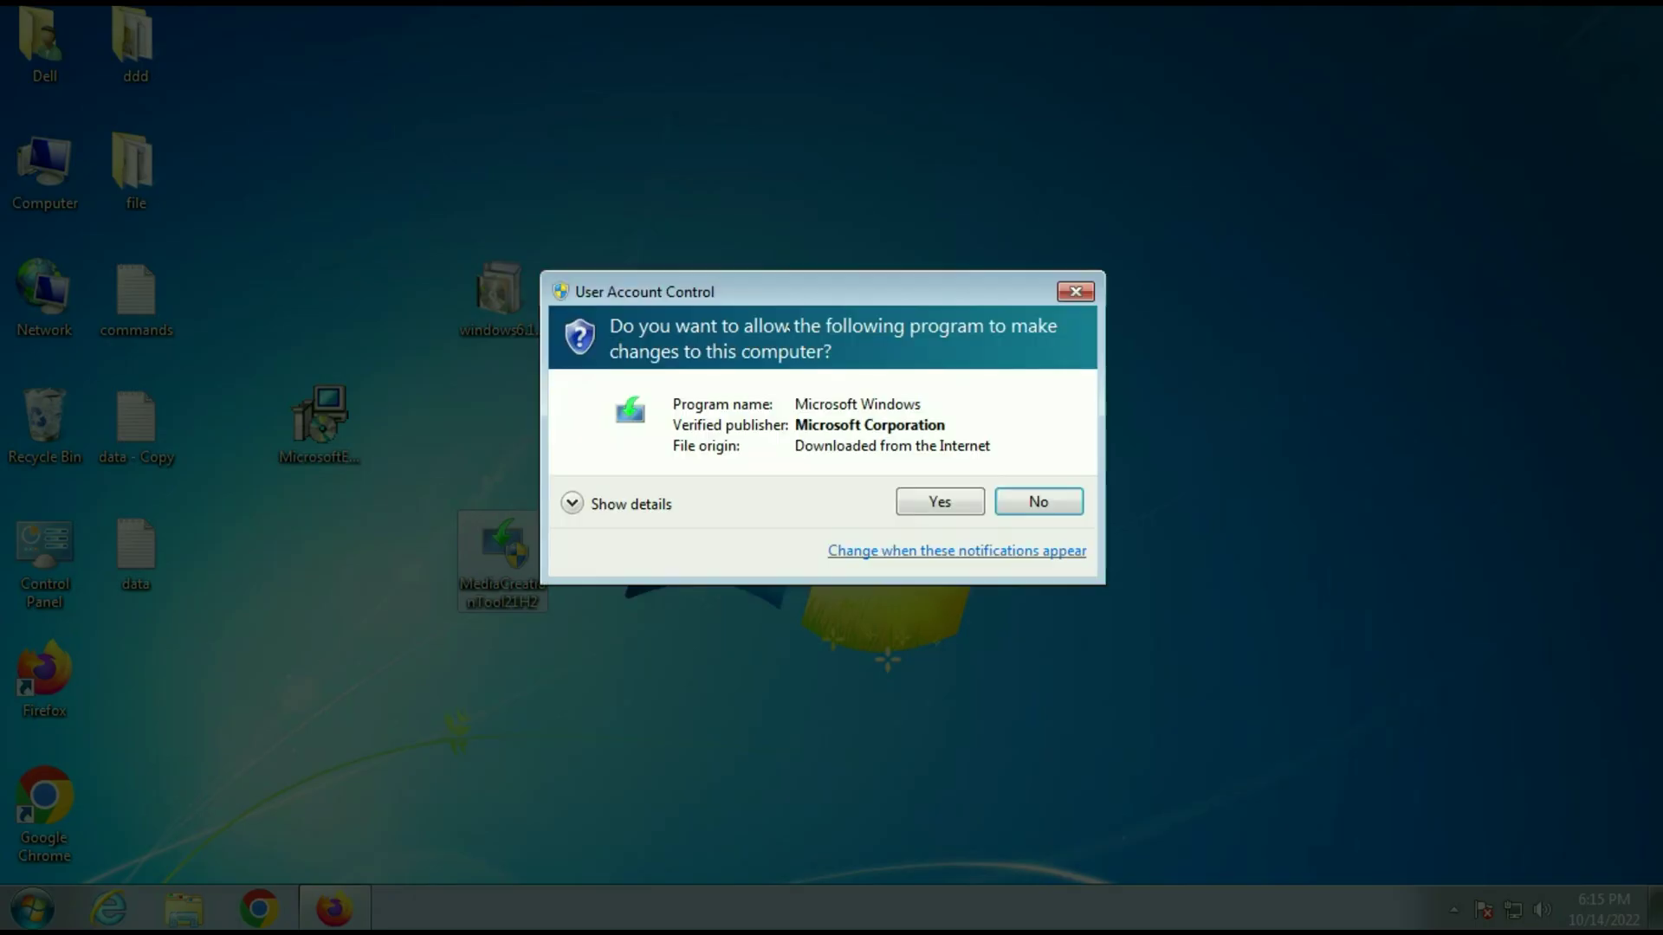
pyautogui.click(924, 500)
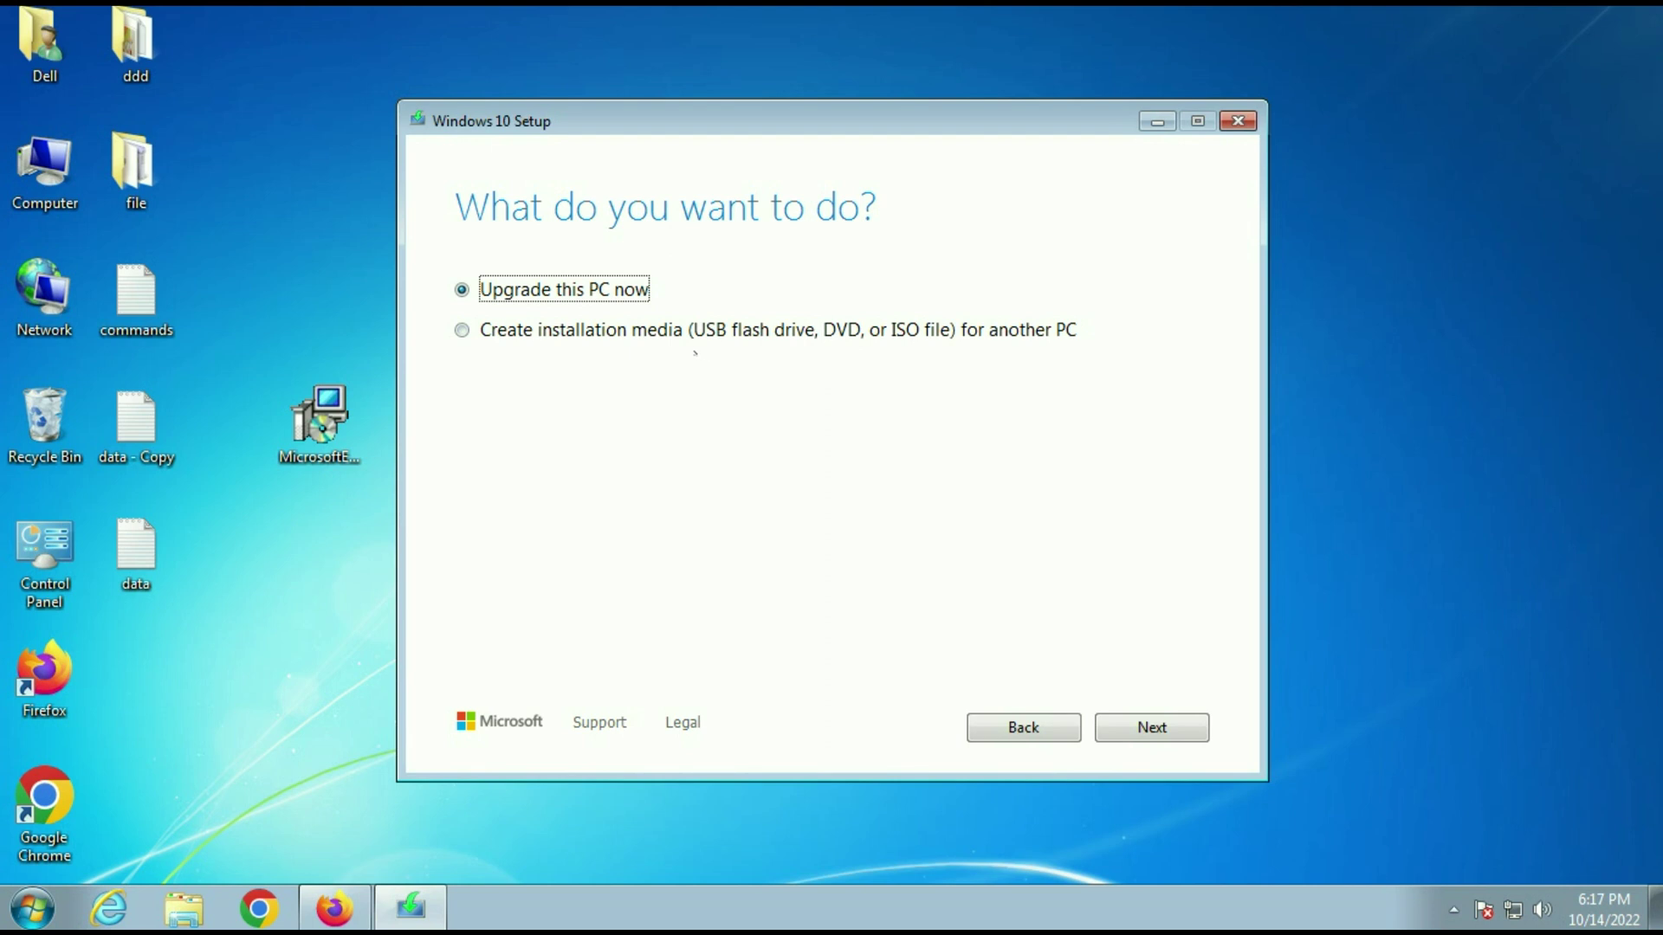
# Choose Create installation media and review its edition and architecture options, keeping 64-bit (x64).
pyautogui.click(606, 330)
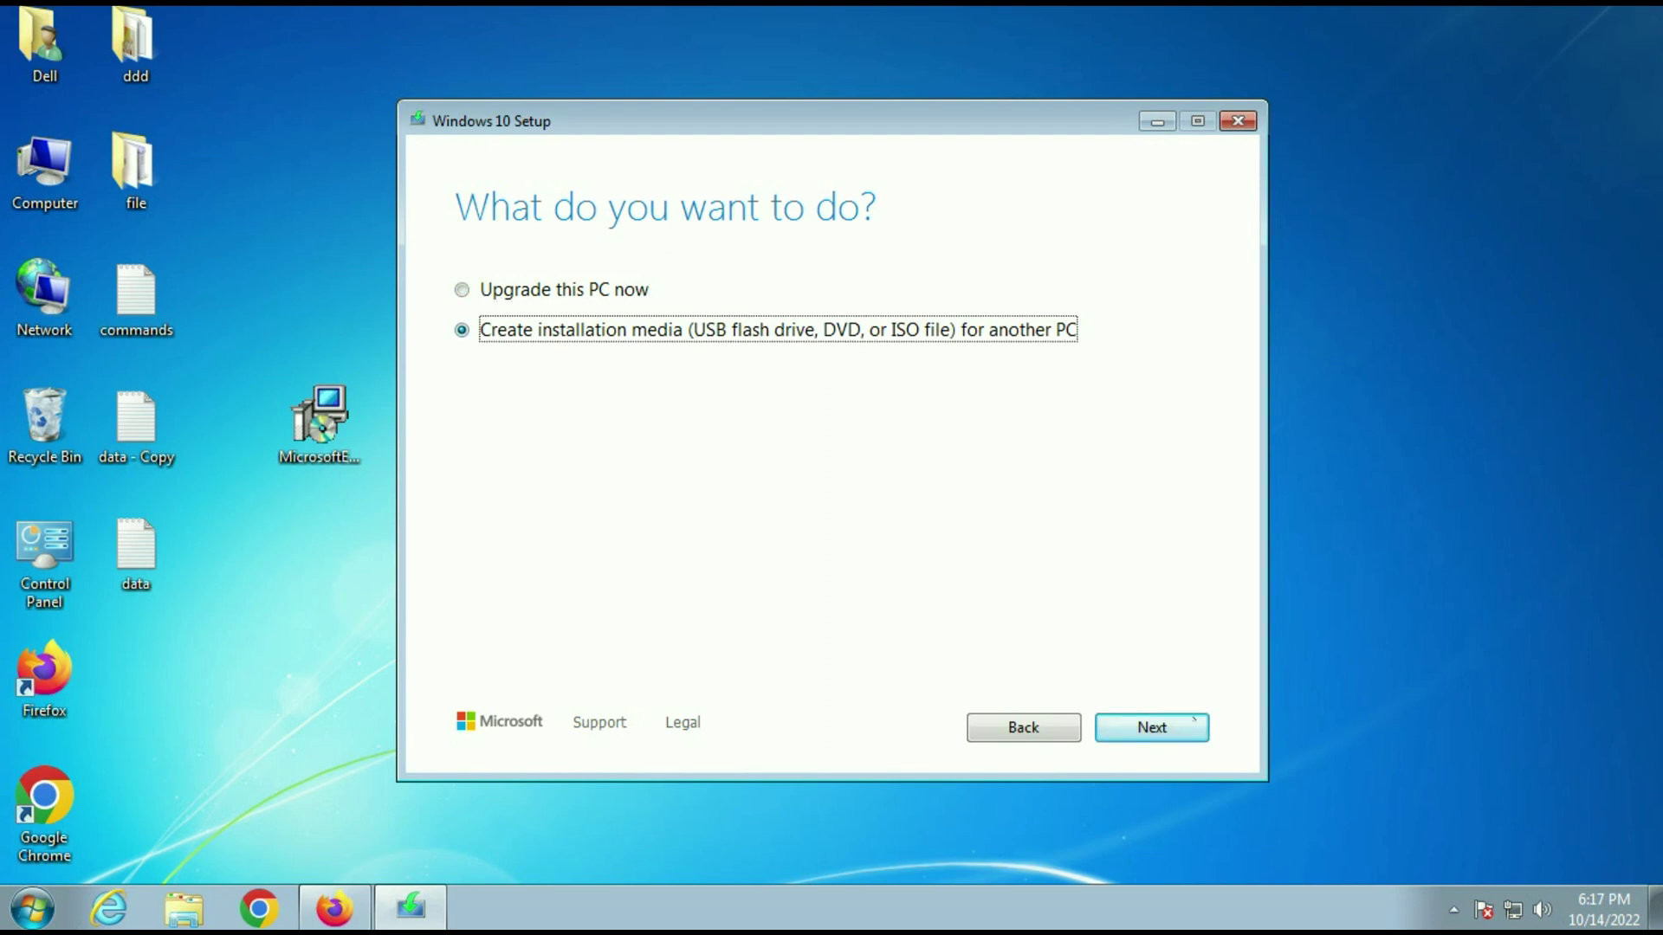
pyautogui.click(1191, 722)
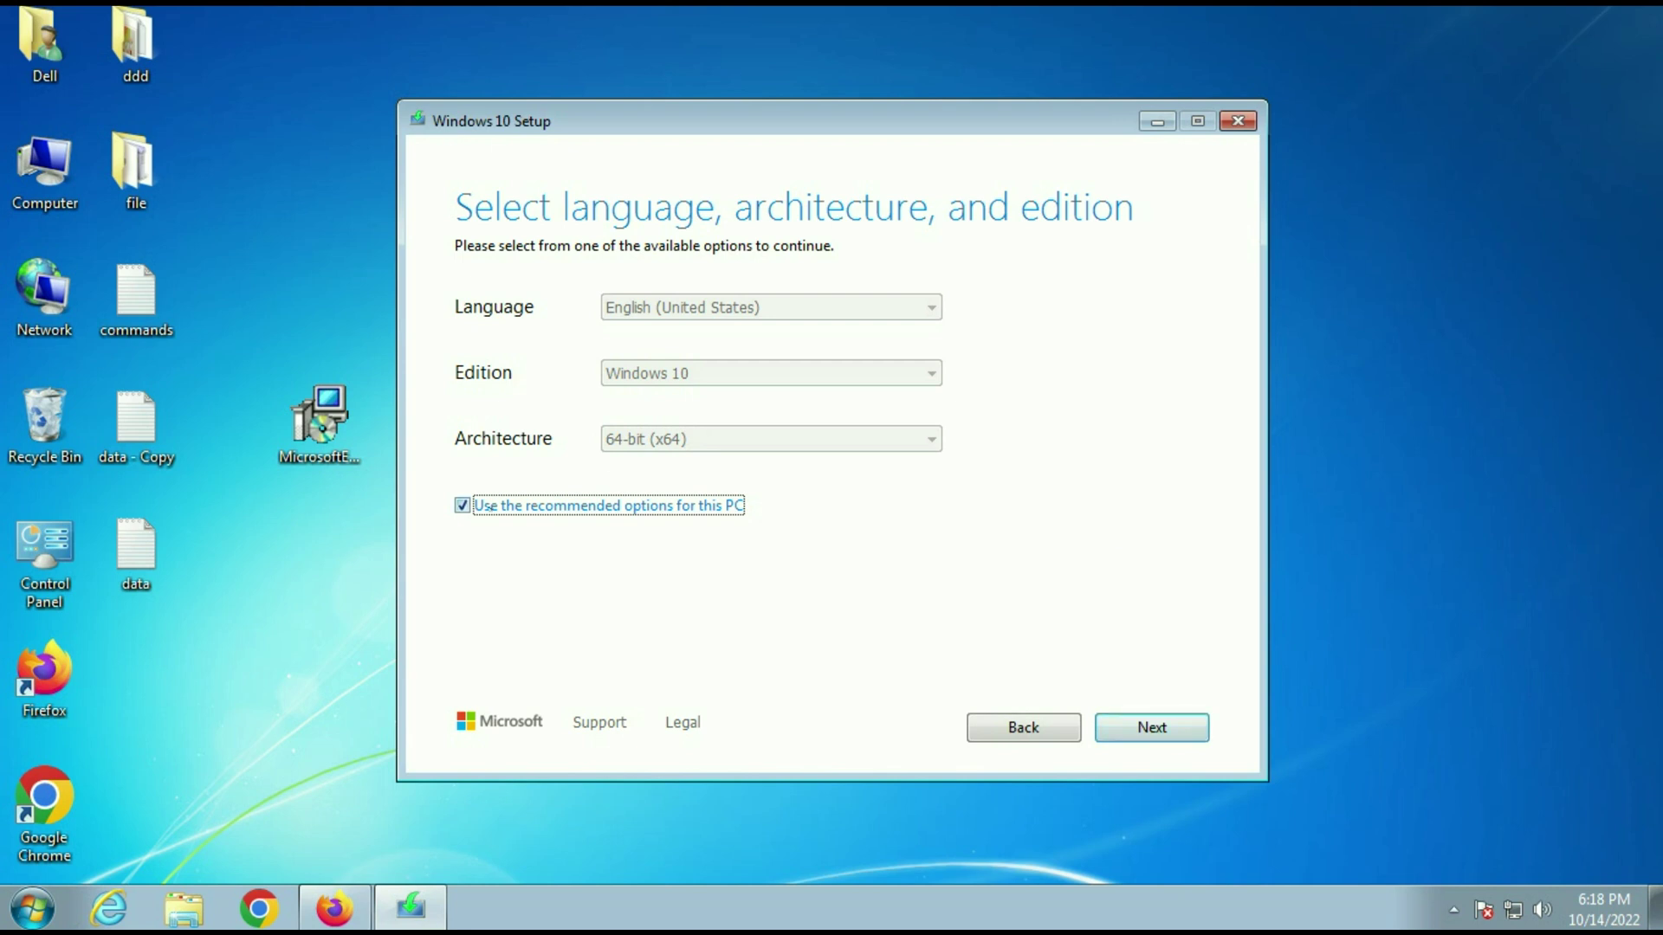
pyautogui.press('space')
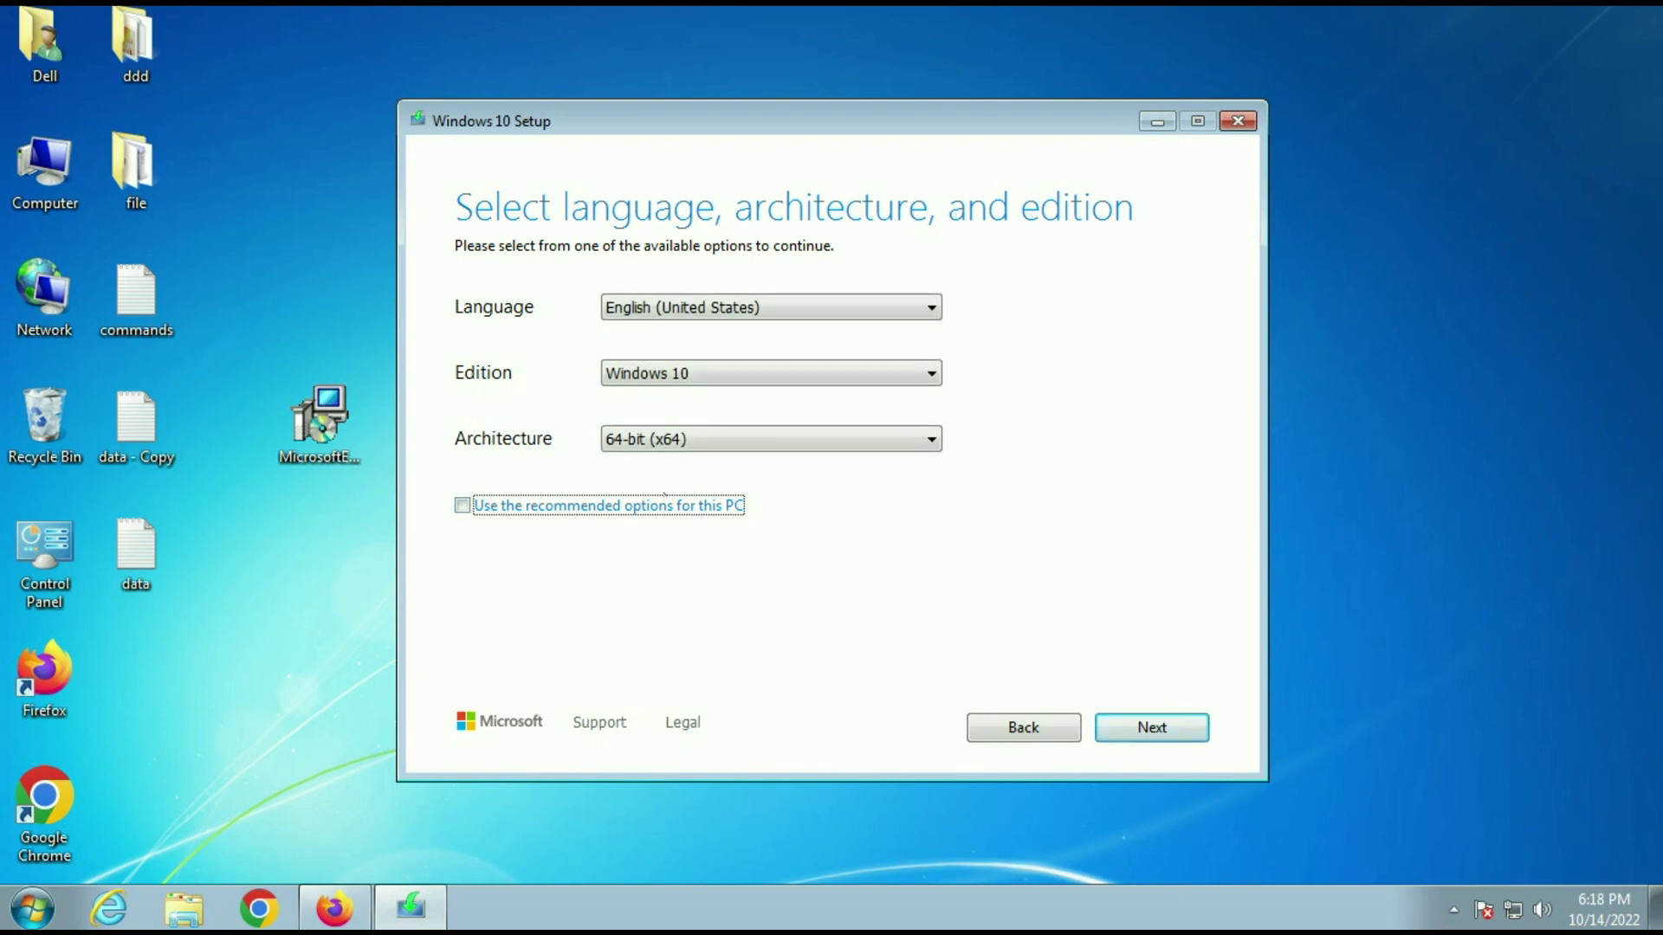
pyautogui.click(737, 373)
pyautogui.click(736, 398)
pyautogui.click(777, 439)
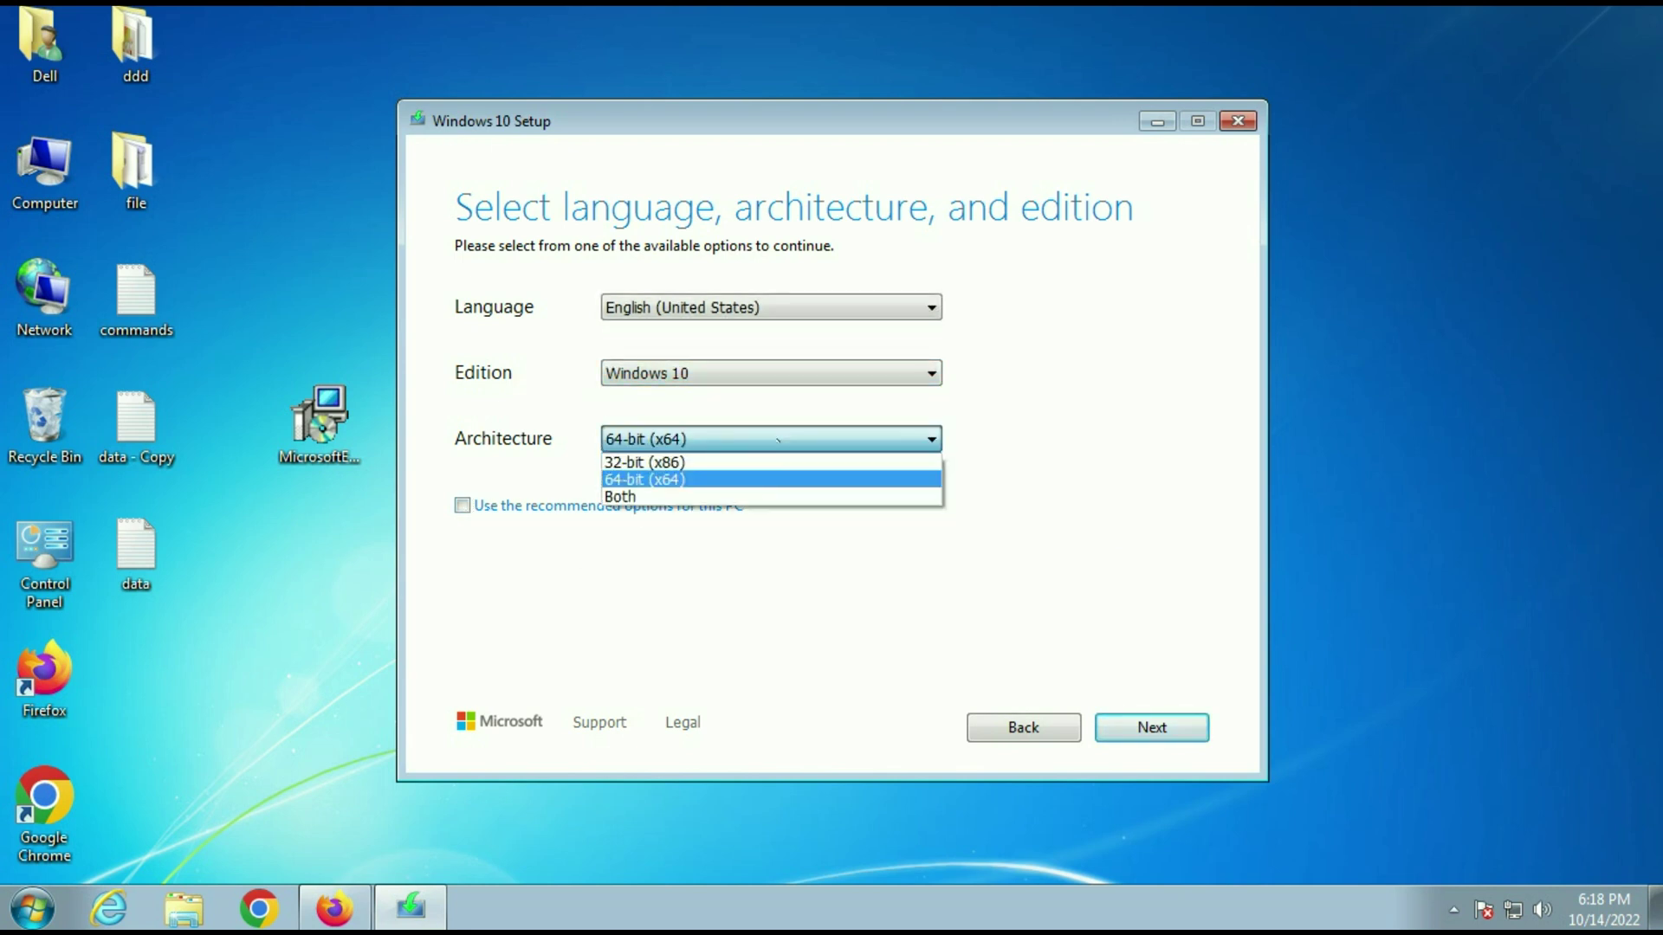
pyautogui.click(693, 479)
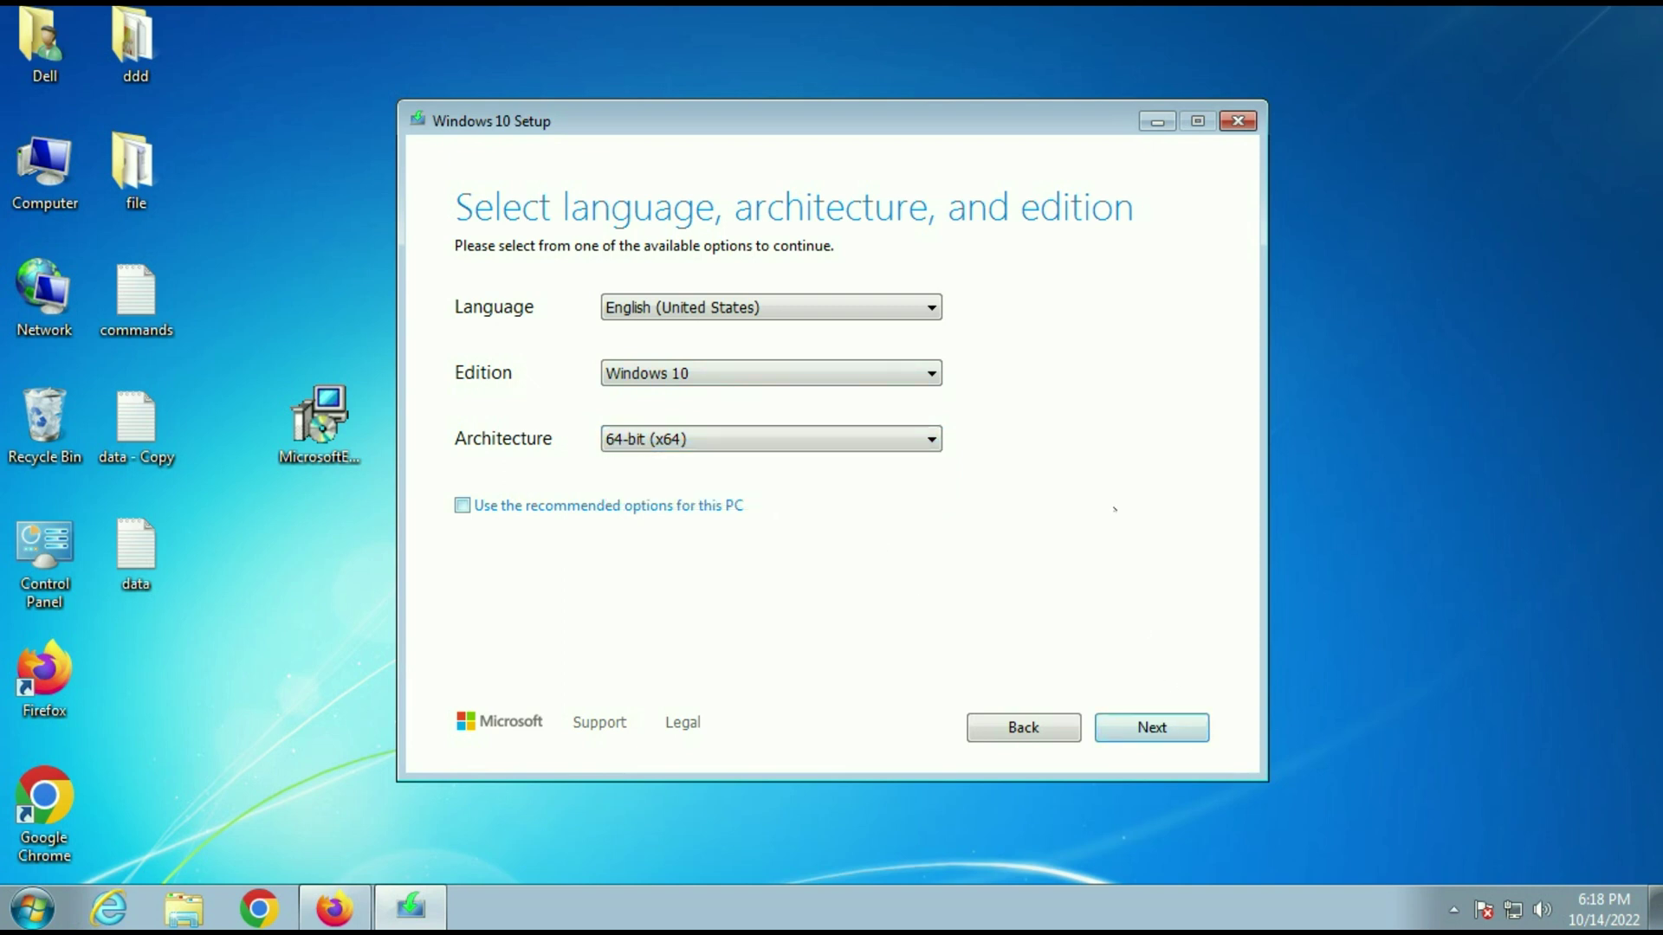
# Return to the previous setup page and select Upgrade this PC now.
pyautogui.press('Tab')
pyautogui.press('space')
pyautogui.click(1044, 724)
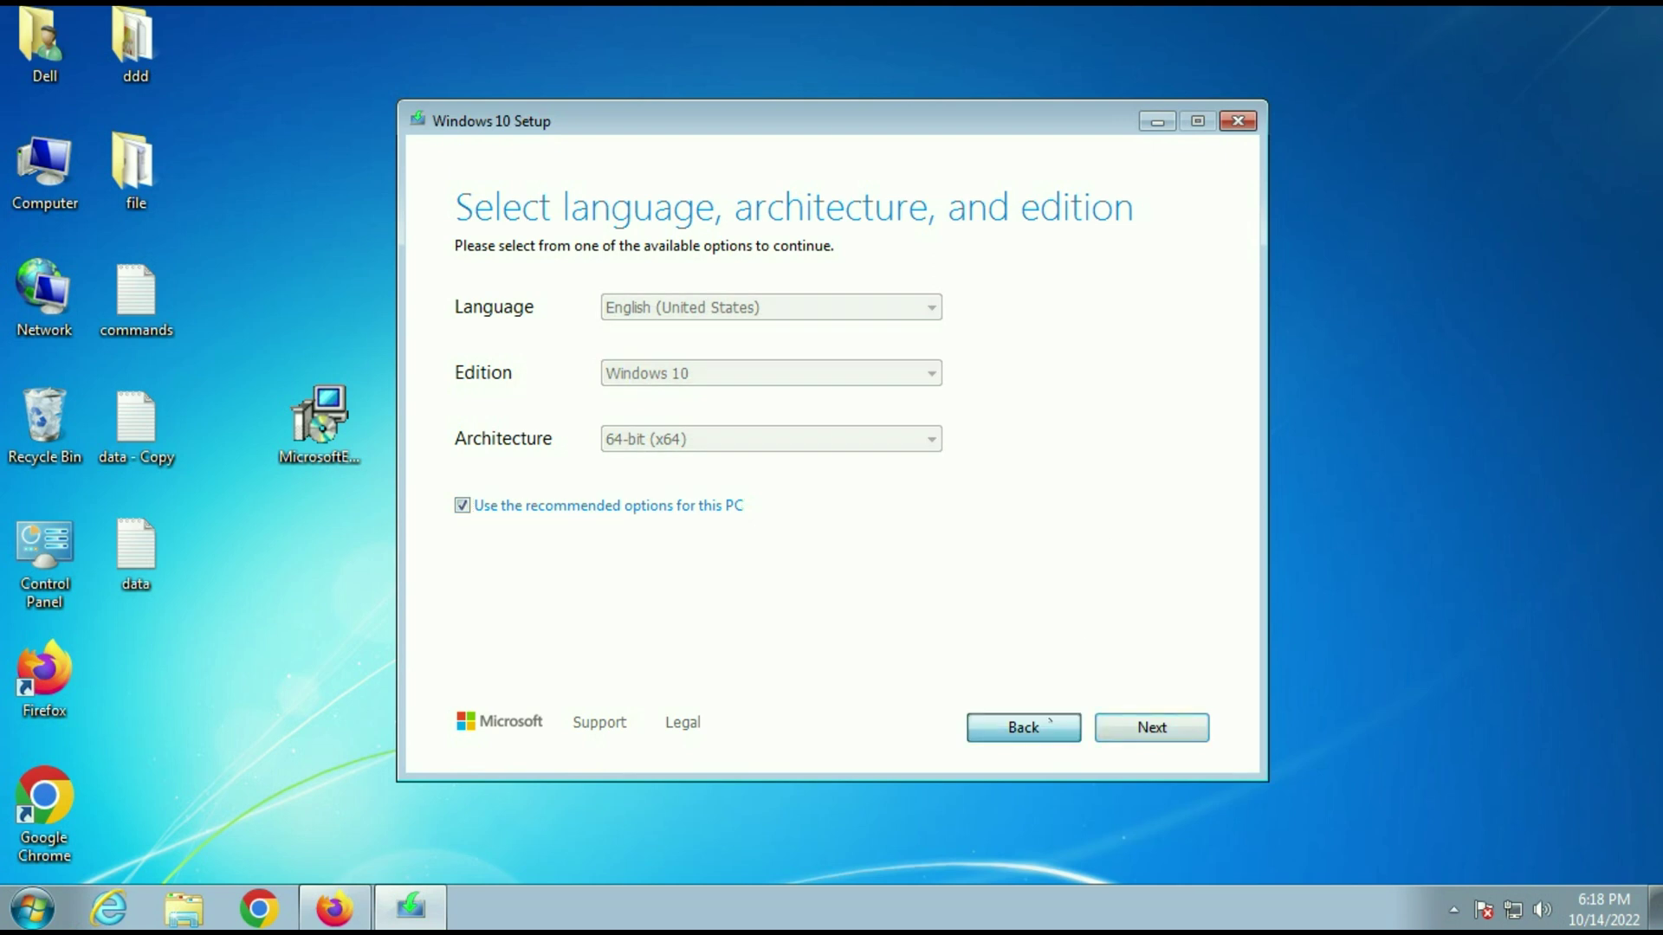
pyautogui.click(610, 291)
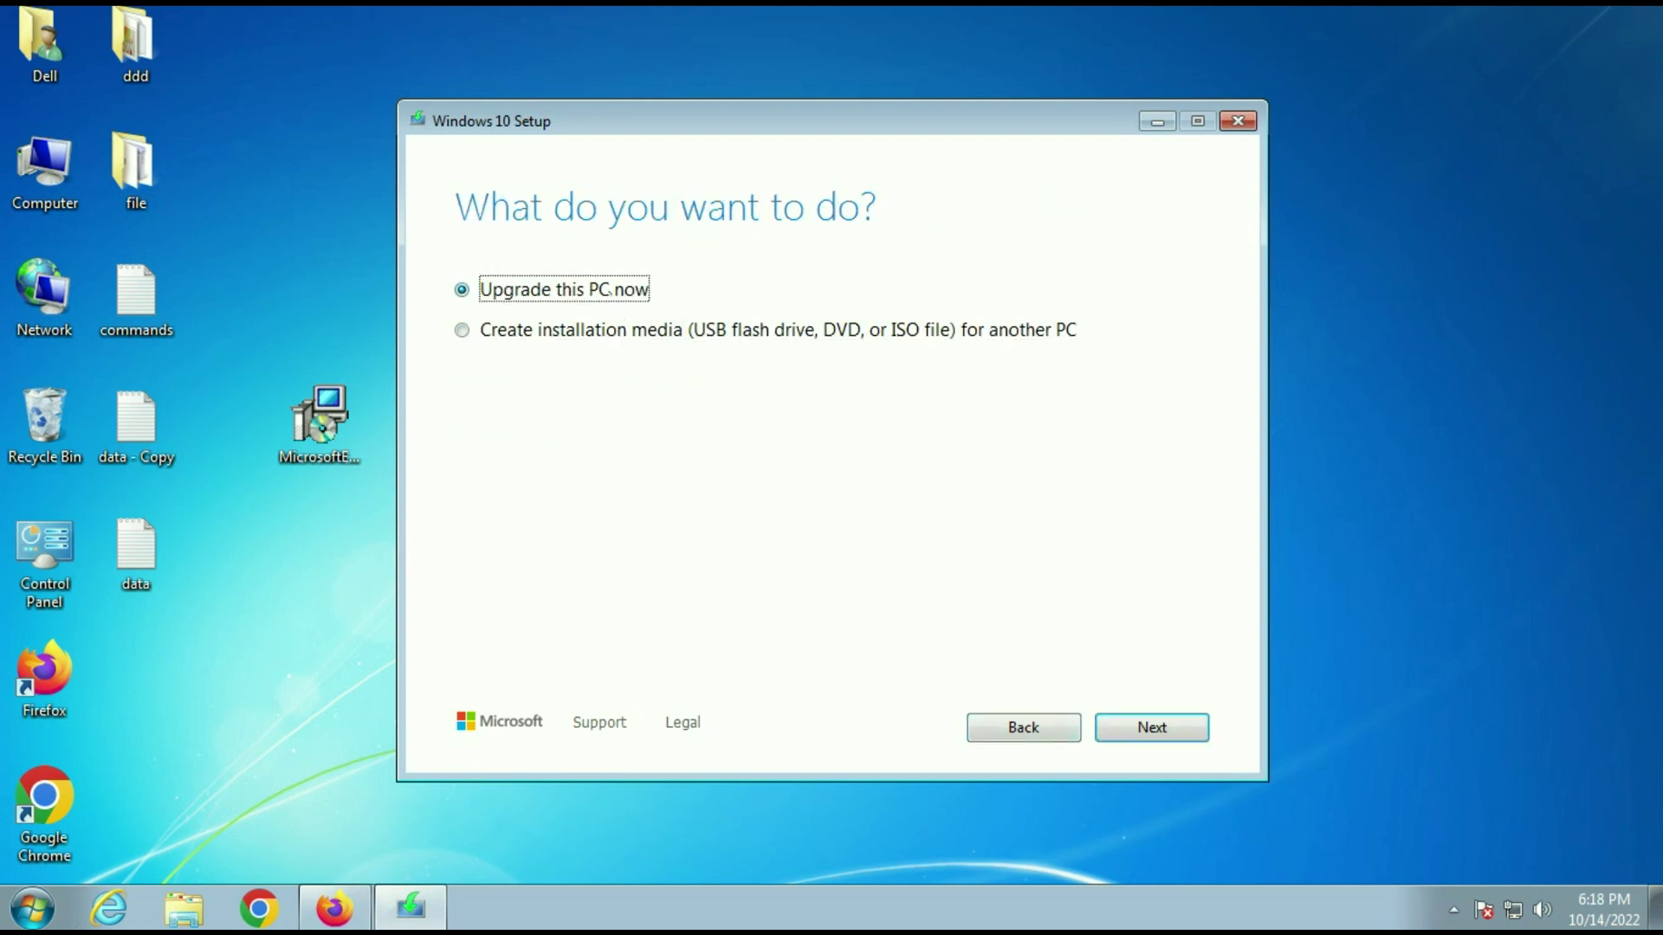
# Proceed with the Windows 10 upgrade so Setup prepares this PC after creating the media.
pyautogui.click(1159, 723)
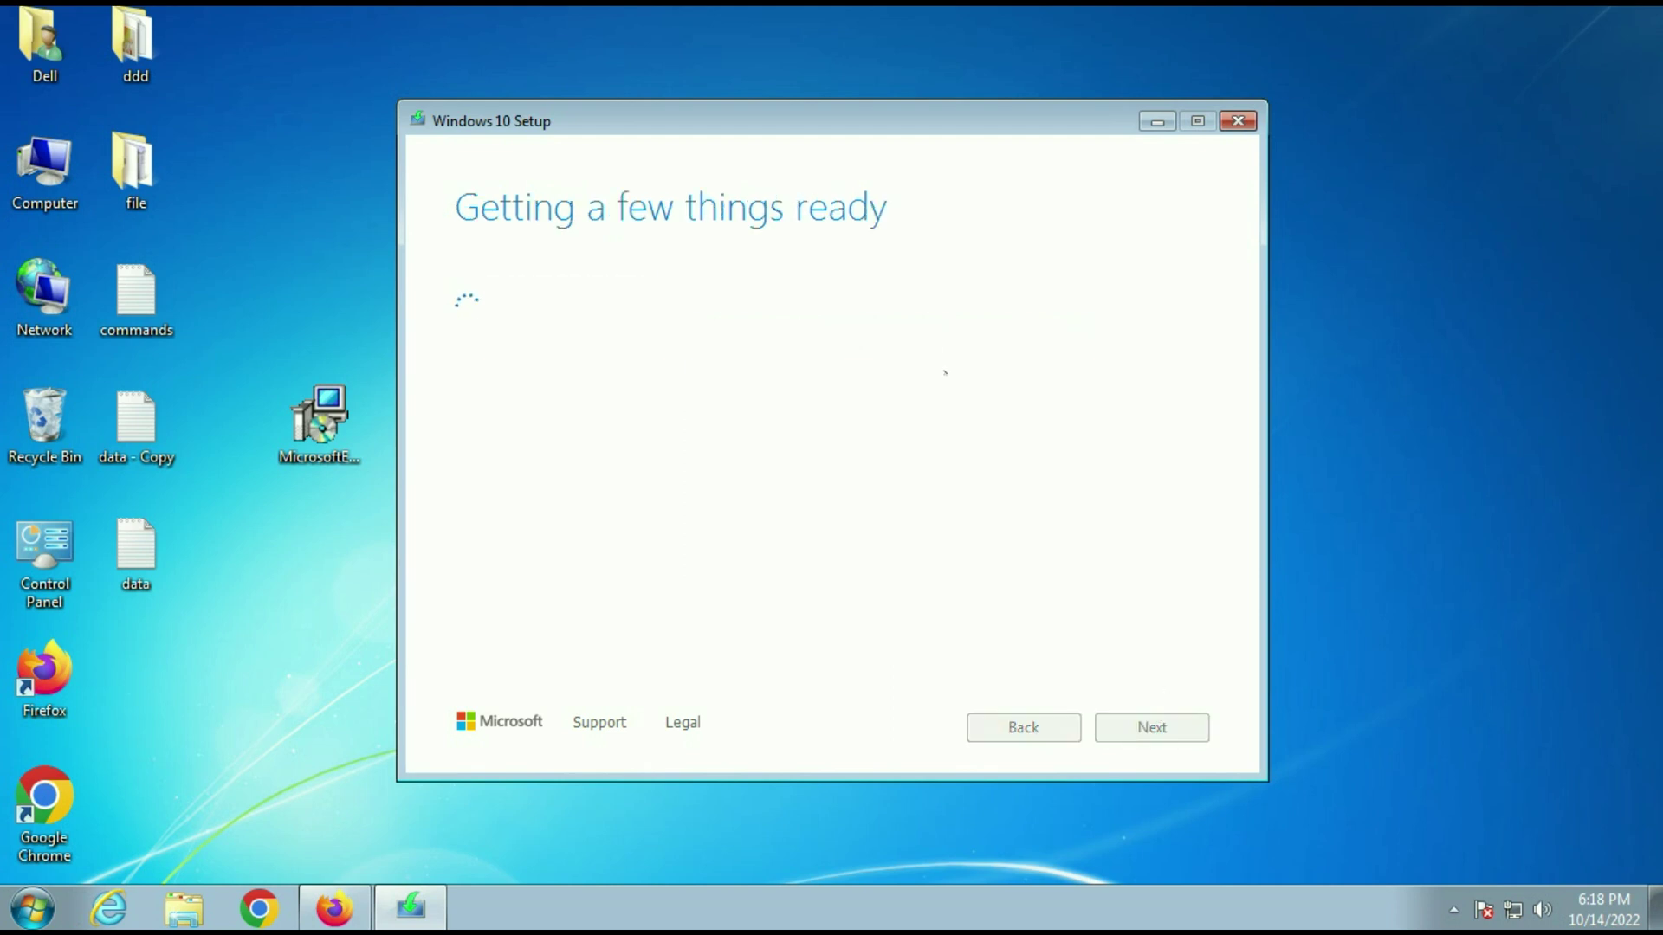